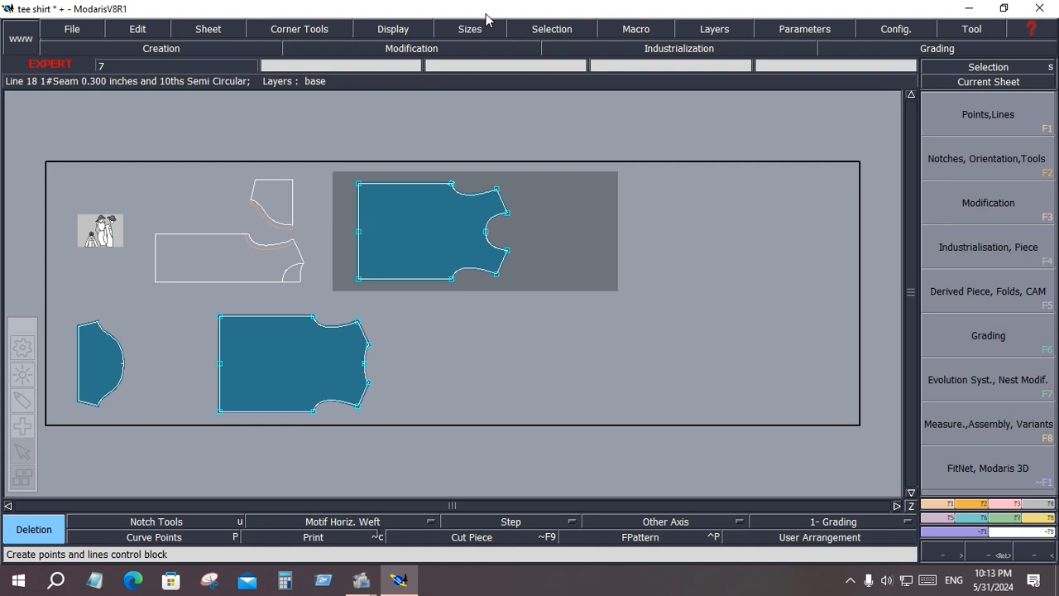
left_click(19, 397)
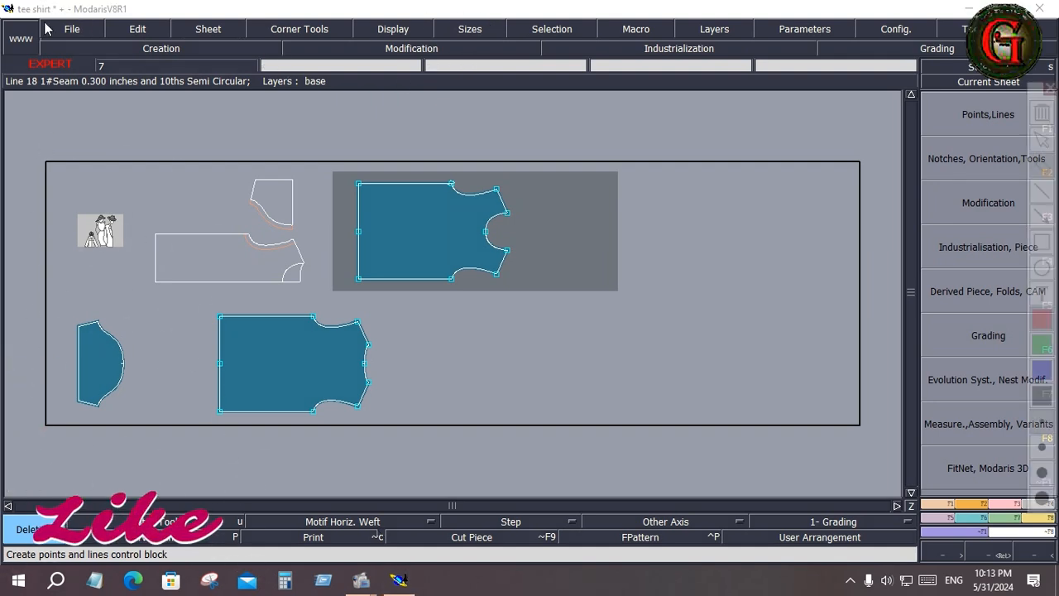
mouse_move(42, 14)
left_mouse_down()
mouse_move(346, 33)
mouse_move(571, 15)
mouse_move(970, 10)
mouse_move(1051, 33)
mouse_move(367, 46)
left_mouse_up()
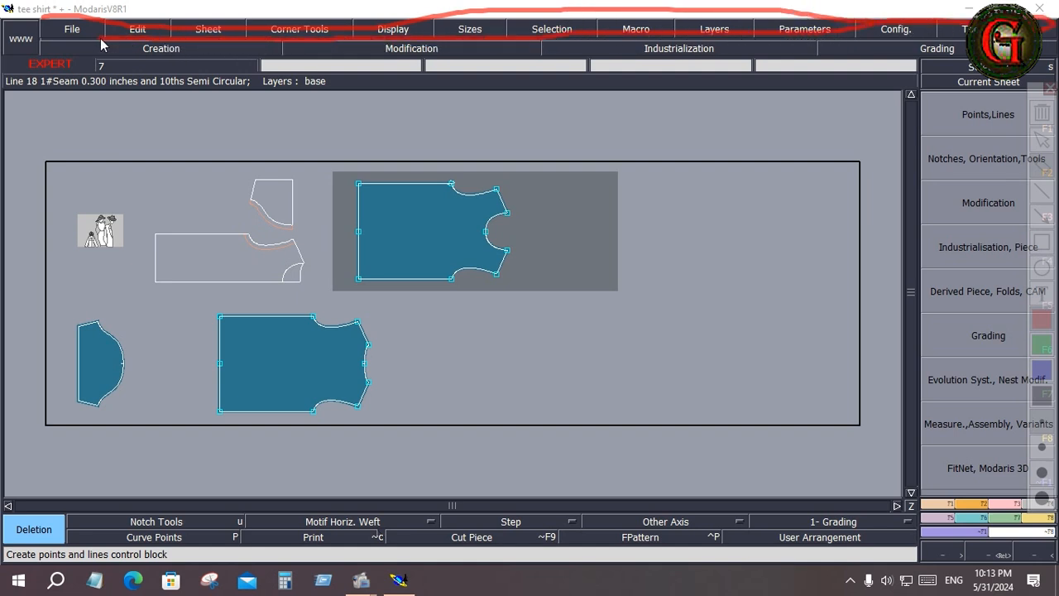
left_click_drag(40, 34, 42, 16)
key("Escape")
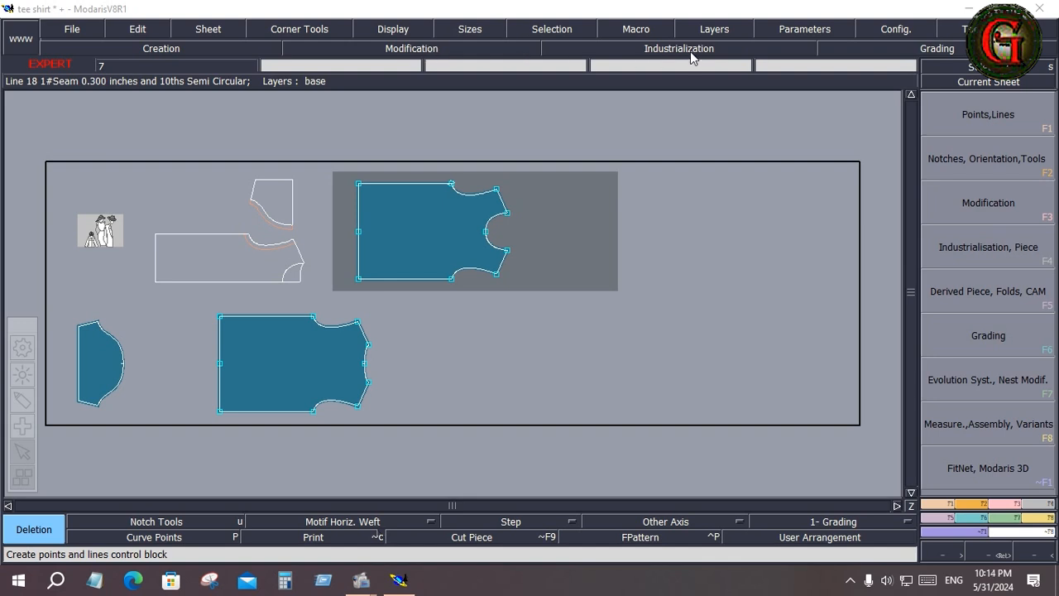
left_click(171, 48)
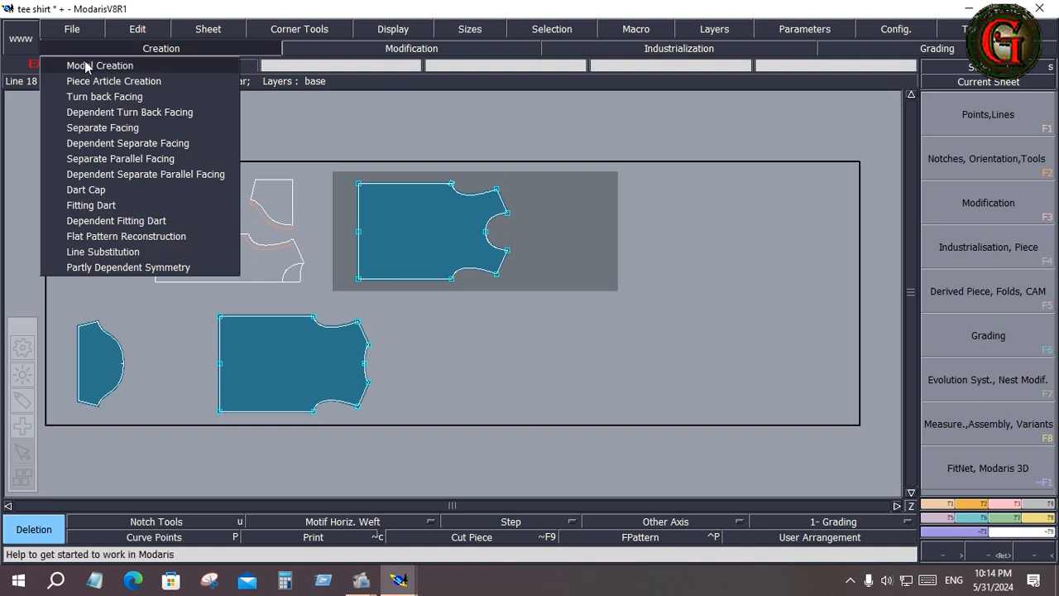
left_click(406, 50)
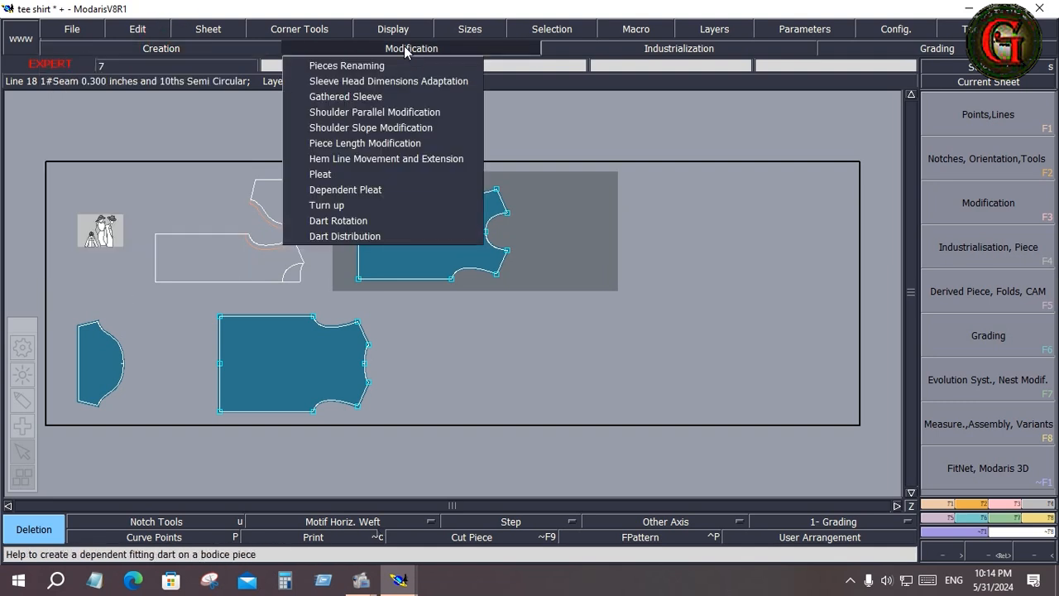
left_click(692, 49)
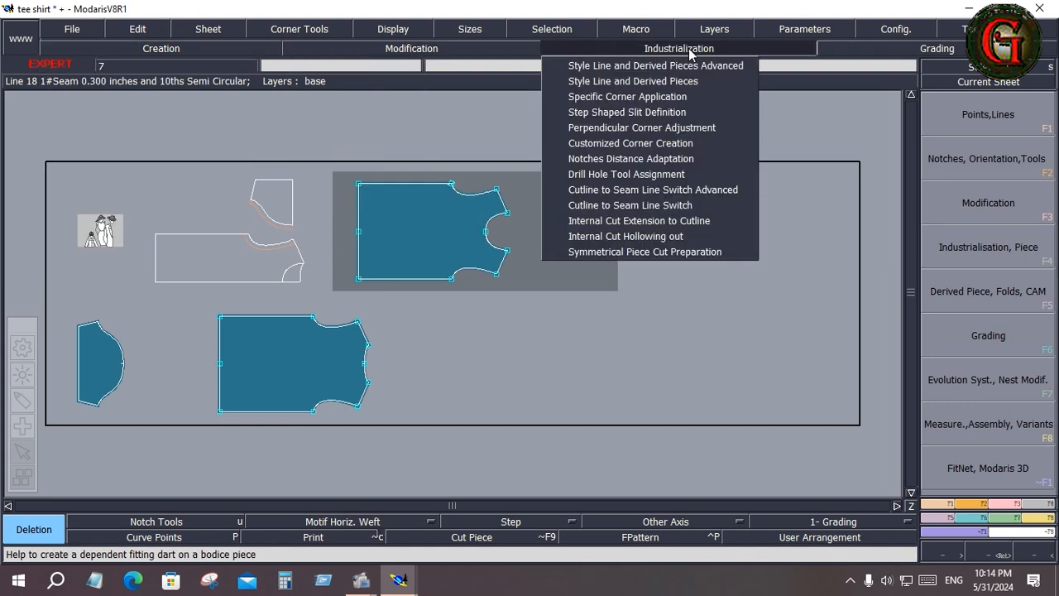
left_click(494, 49)
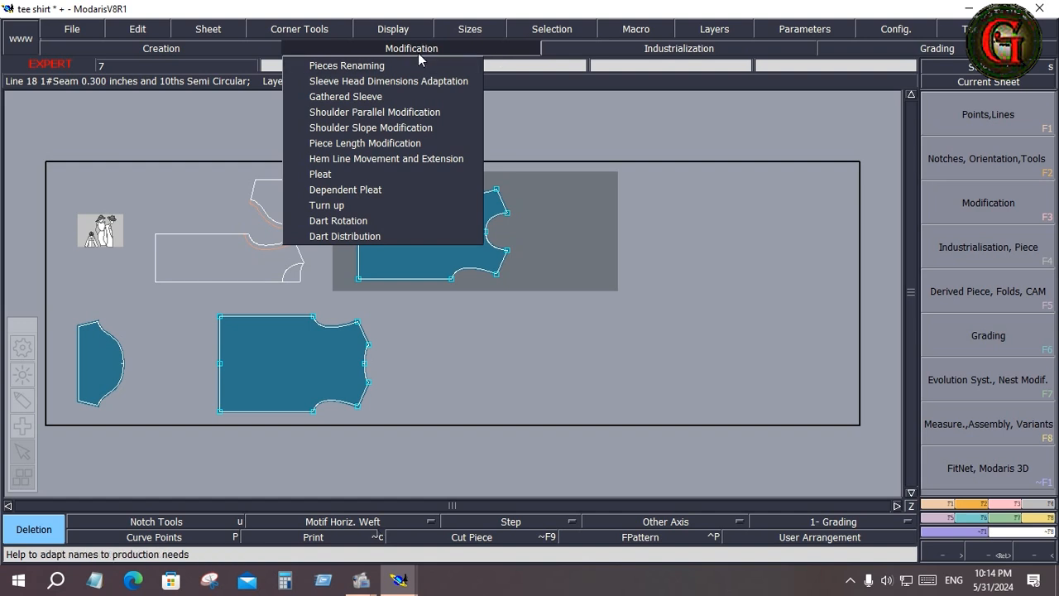
left_click(115, 51)
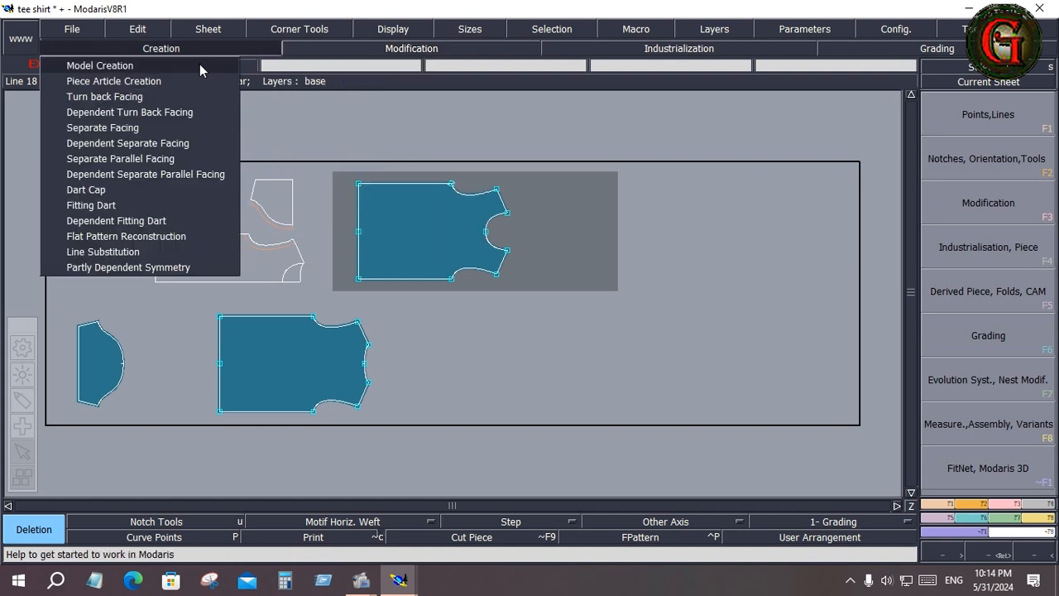
Run Sleeve Head Dimensions Adaptation on the upper body piece and set its upper armhole curve length to 10 inches.
left_click(408, 48)
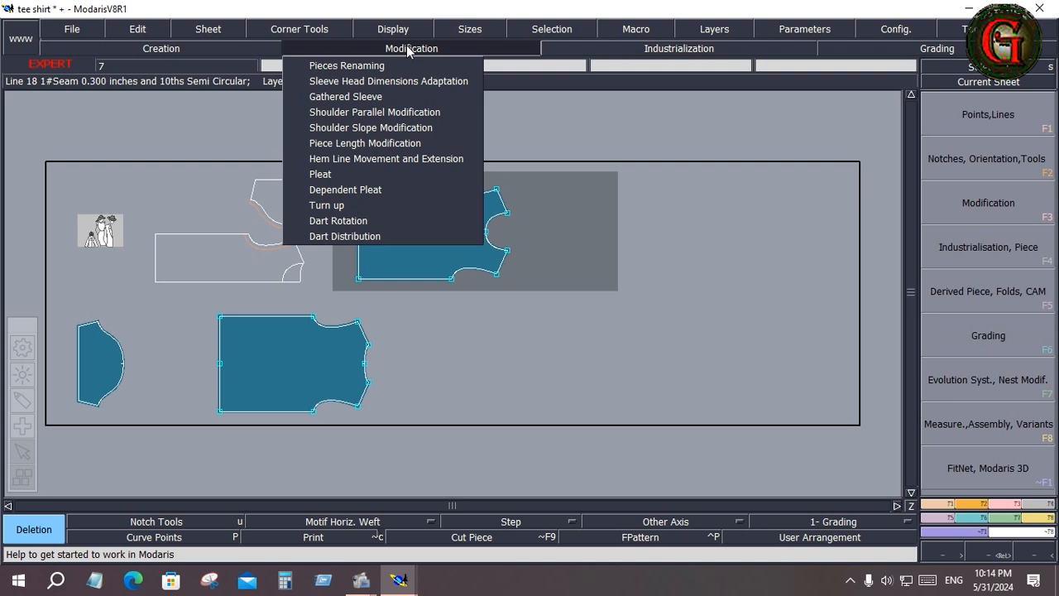
left_click(338, 81)
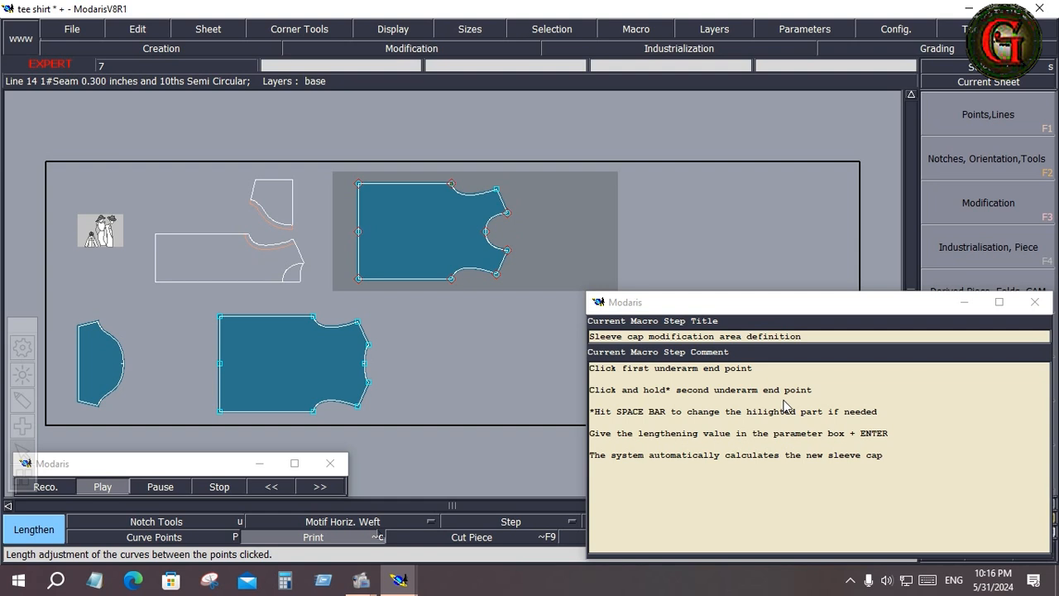
left_click(451, 185)
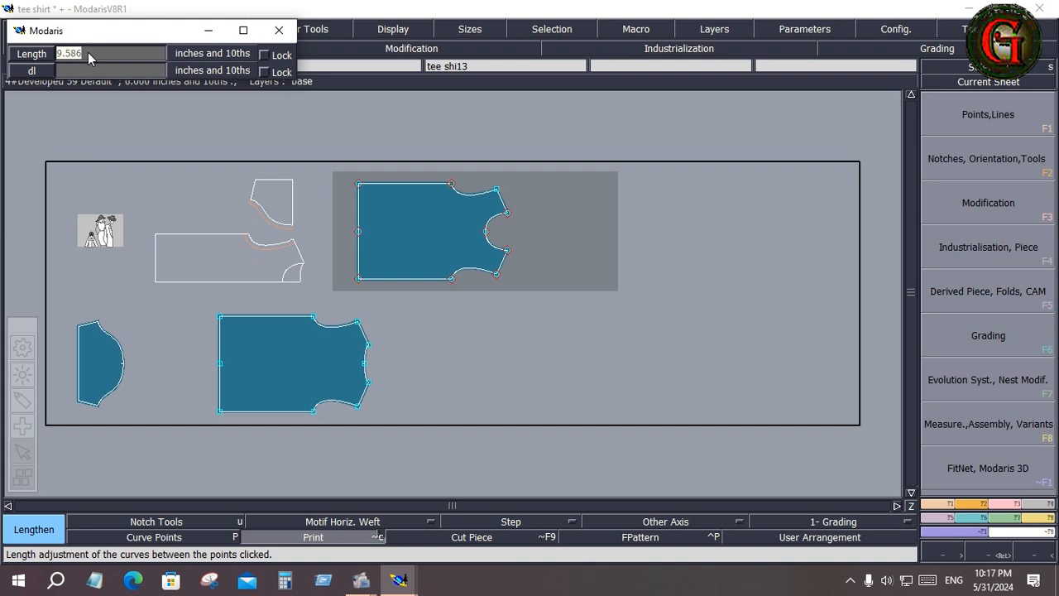
type("10")
key("Return")
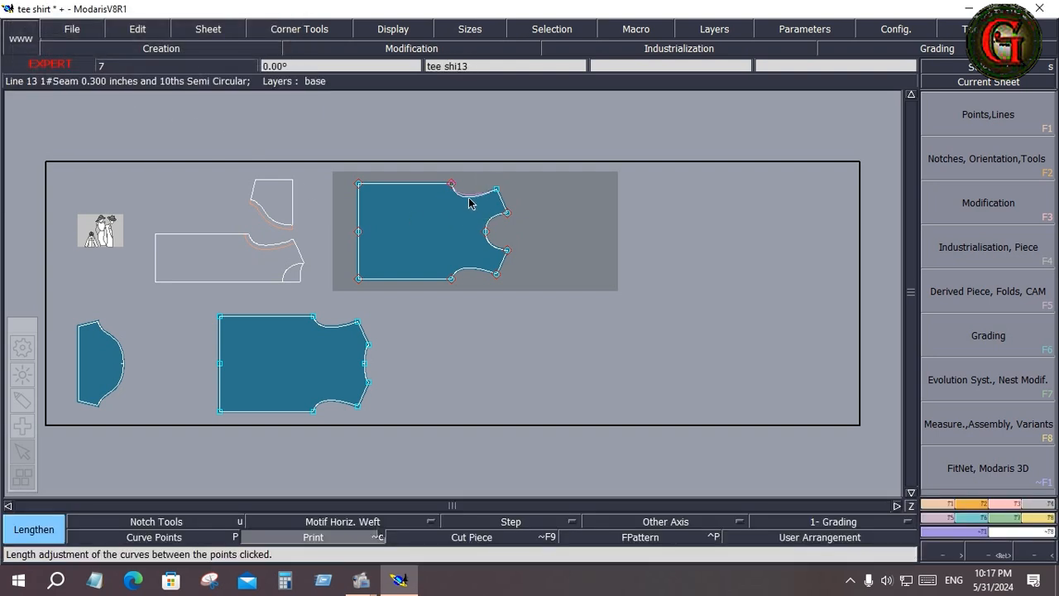
scroll(574, 236, "up", 1)
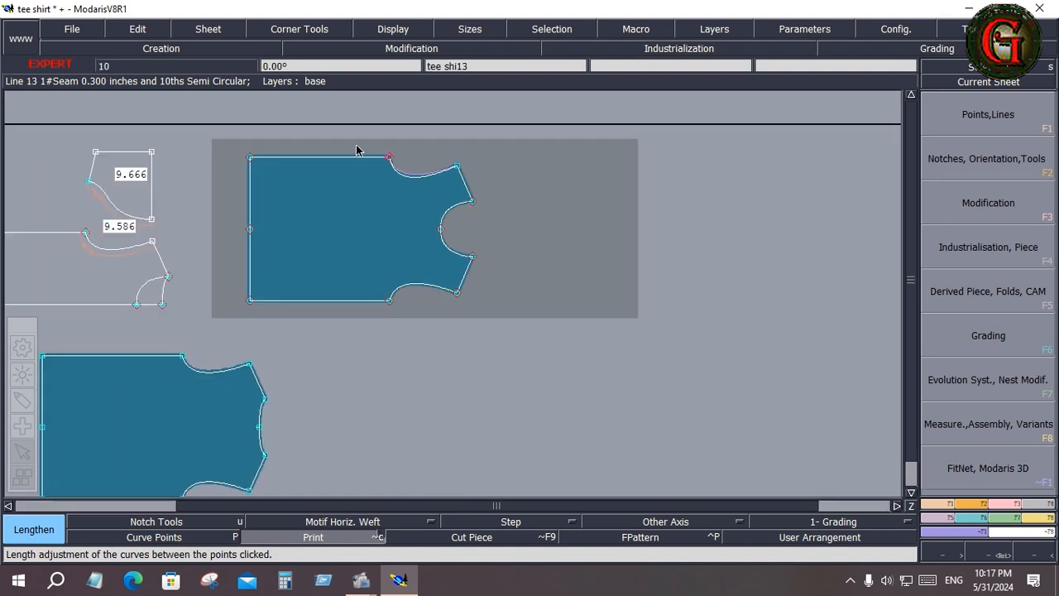
scroll(359, 149, "up", 1)
scroll(370, 144, "up", 1)
scroll(486, 203, "up", 1)
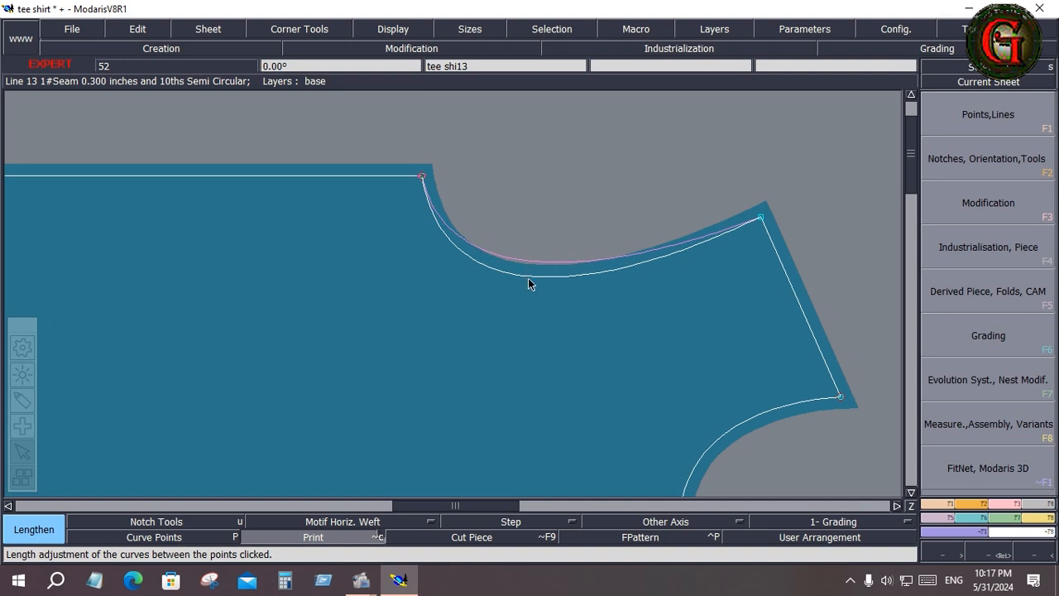
scroll(529, 281, "down", 3)
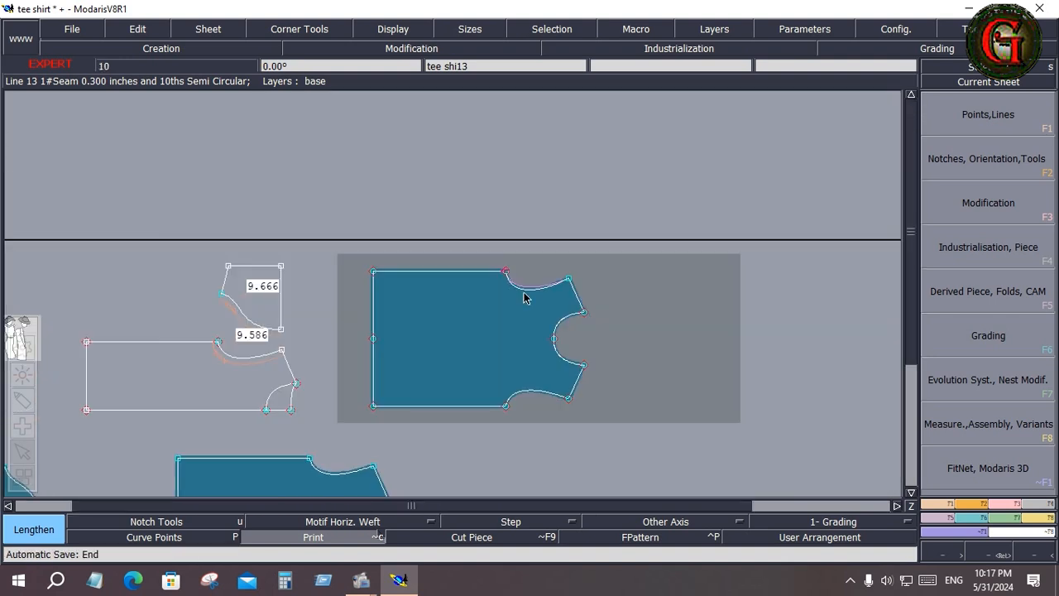
left_click(195, 48)
mouse_move(360, 53)
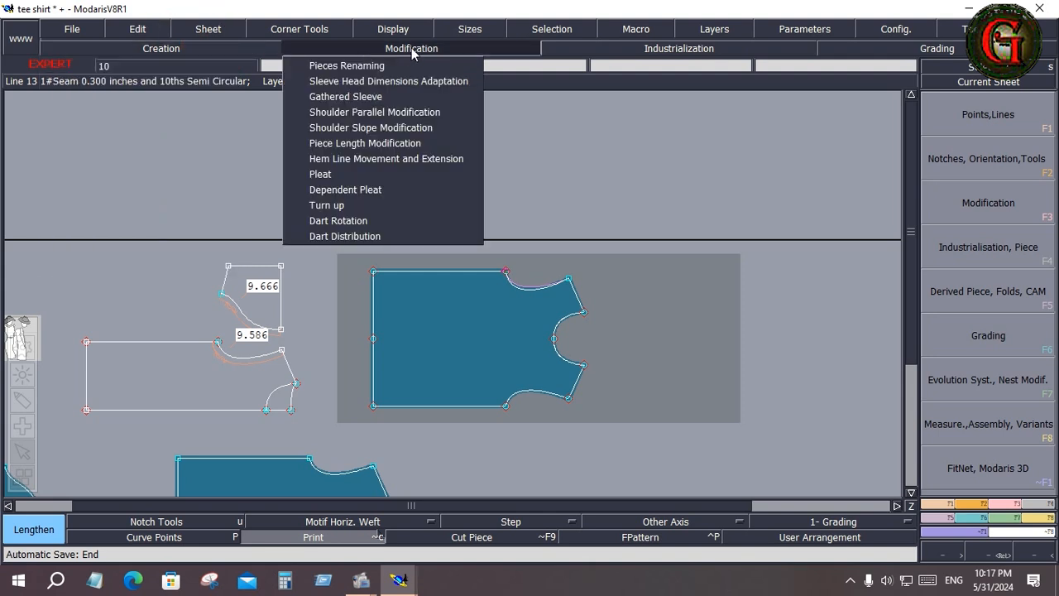
mouse_move(678, 50)
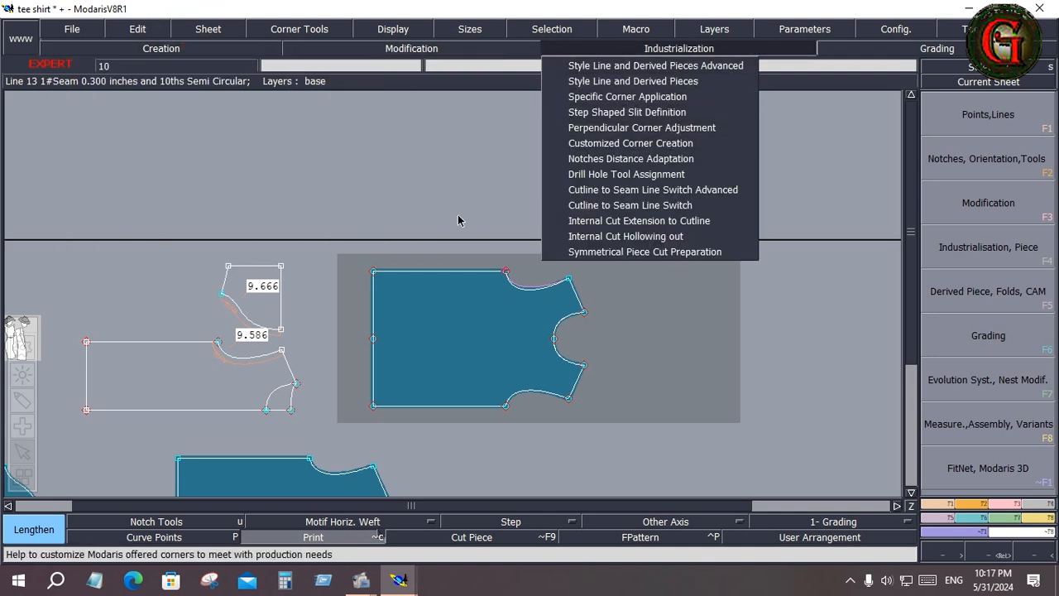
left_click(481, 173)
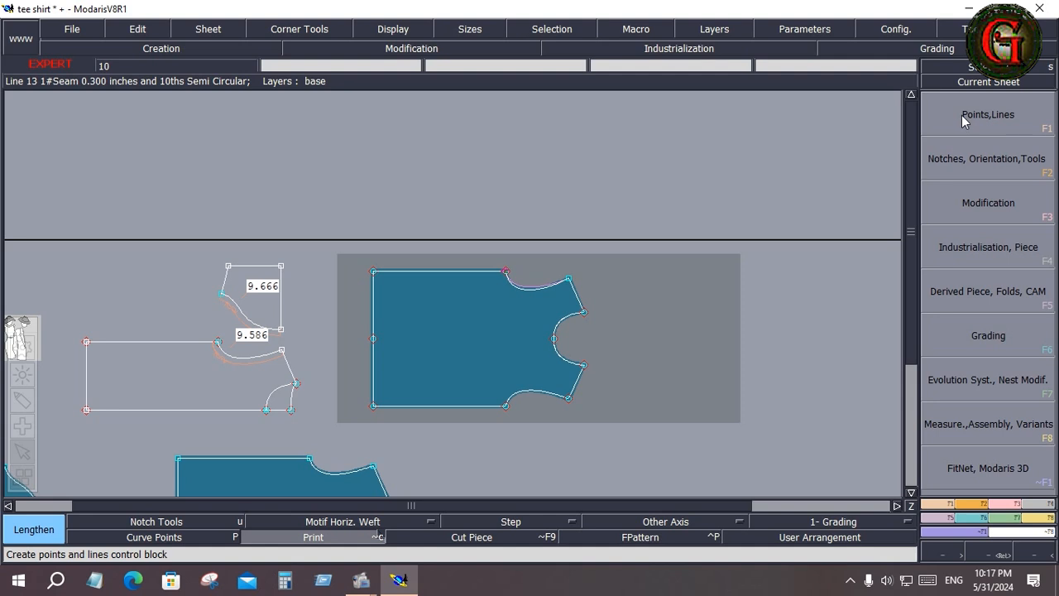
left_click(24, 396)
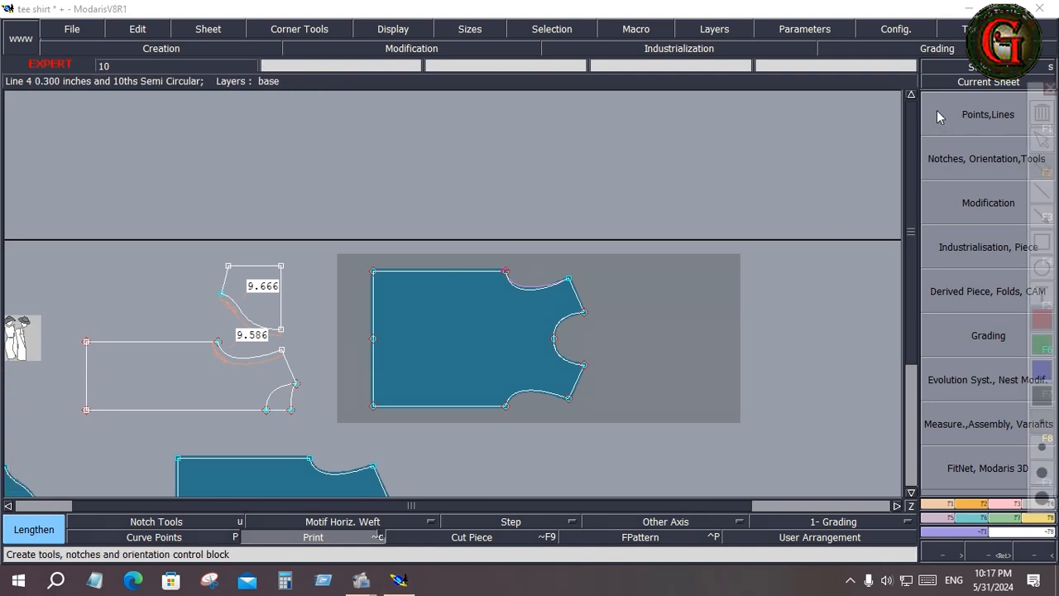
mouse_move(947, 110)
left_mouse_down()
mouse_move(1008, 99)
mouse_move(1033, 123)
mouse_move(1014, 143)
mouse_move(954, 130)
mouse_move(947, 110)
left_mouse_up()
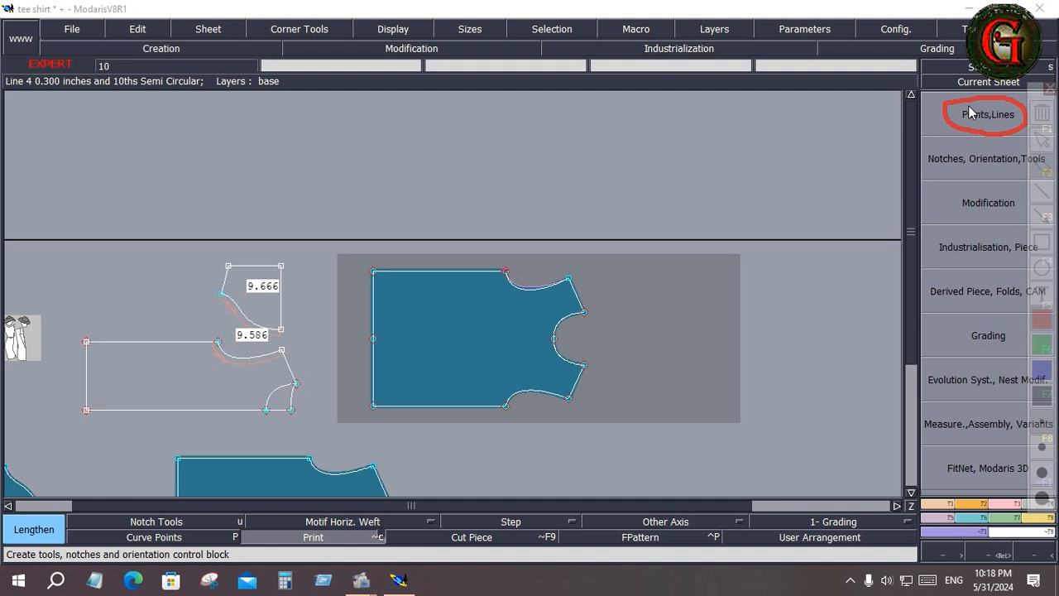
left_click(1050, 88)
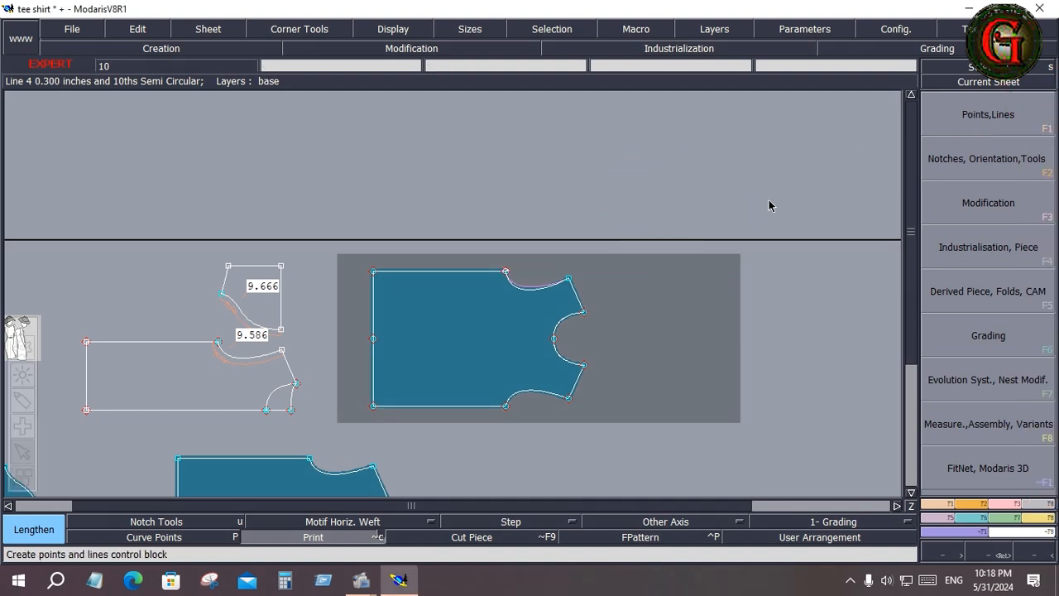
key("j")
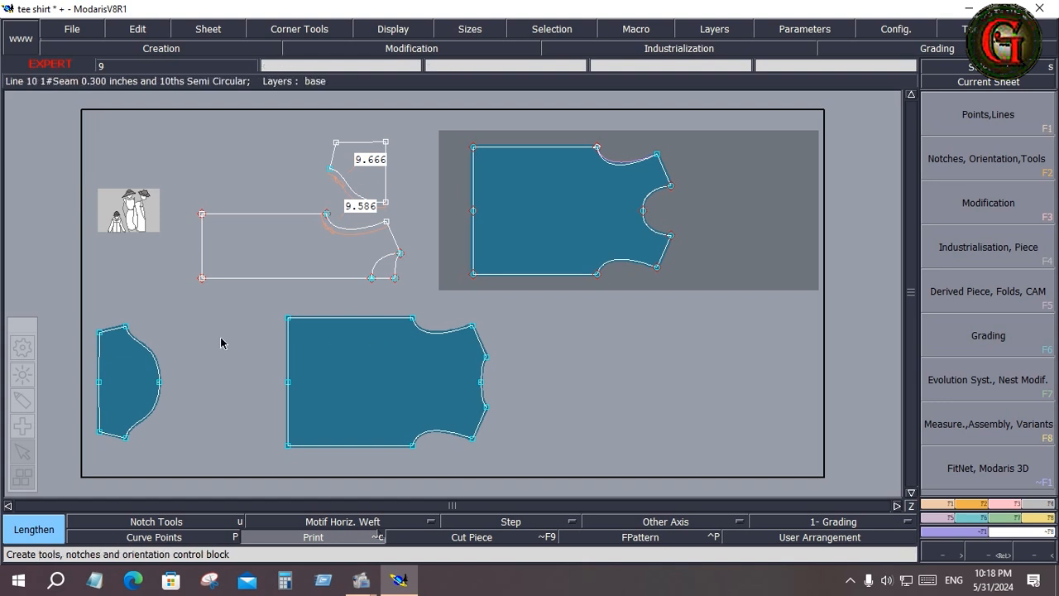
left_click(23, 404)
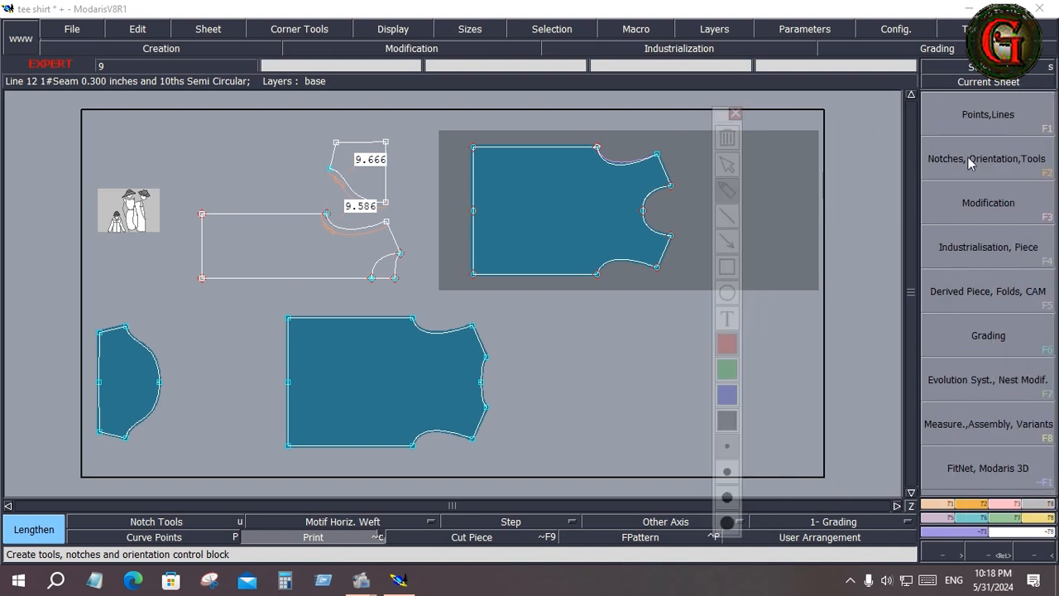
mouse_move(1034, 118)
left_mouse_down()
mouse_move(1047, 117)
mouse_move(1050, 138)
mouse_move(1029, 130)
mouse_move(1041, 124)
left_mouse_up()
mouse_move(933, 504)
left_mouse_down()
mouse_move(960, 501)
mouse_move(947, 519)
mouse_move(927, 510)
mouse_move(937, 506)
left_mouse_up()
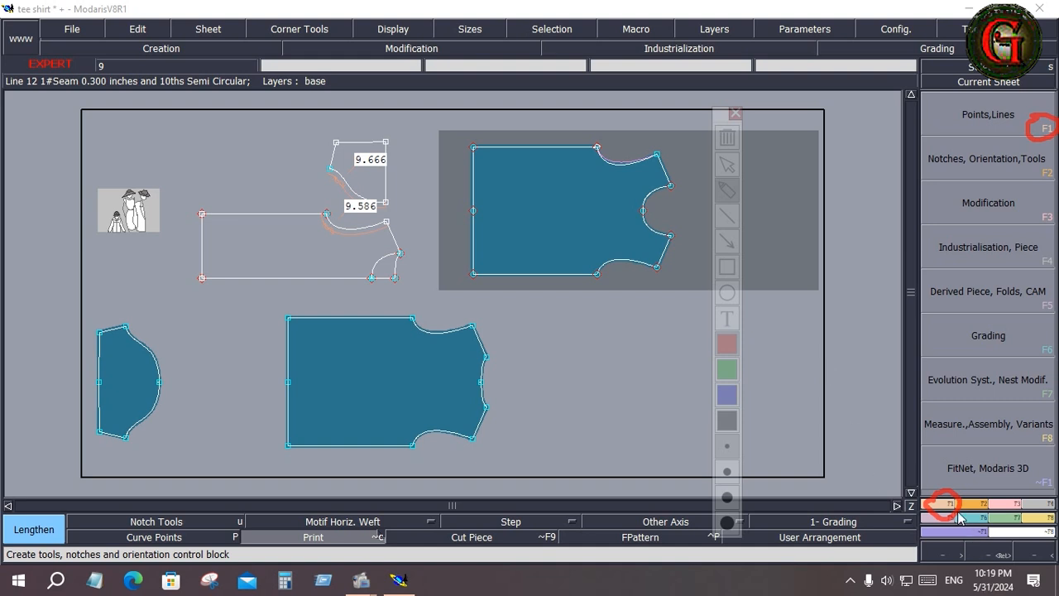
left_click(843, 312)
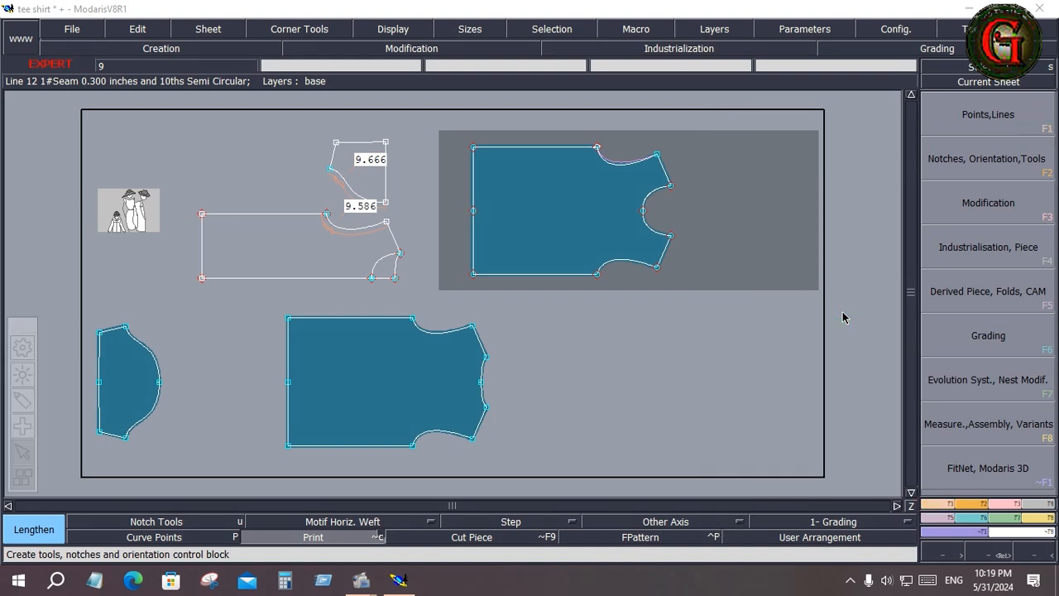
Display the Points and Lines tool set.
key("F1")
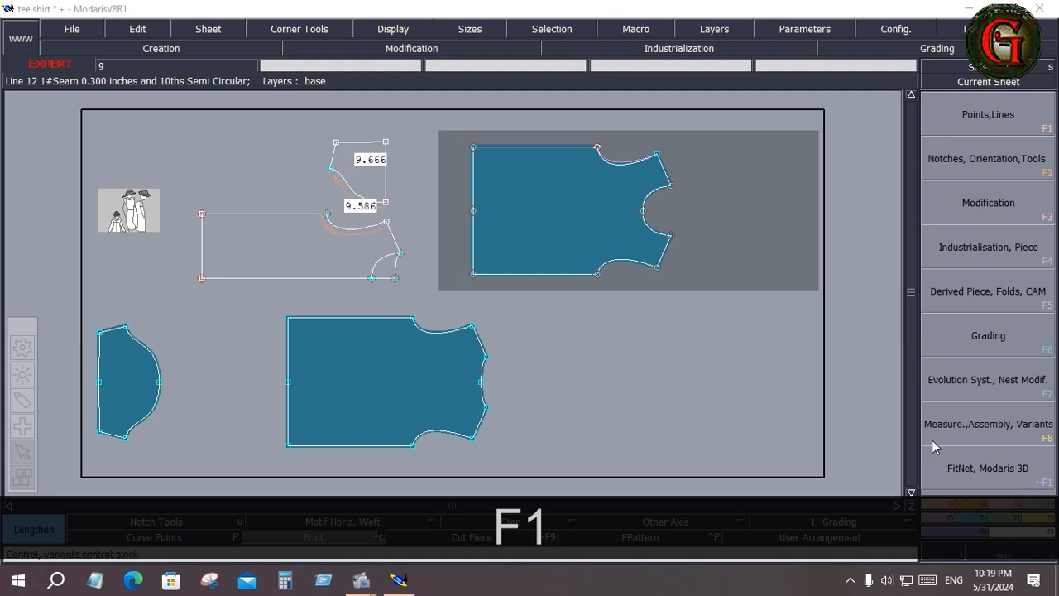
key("F1")
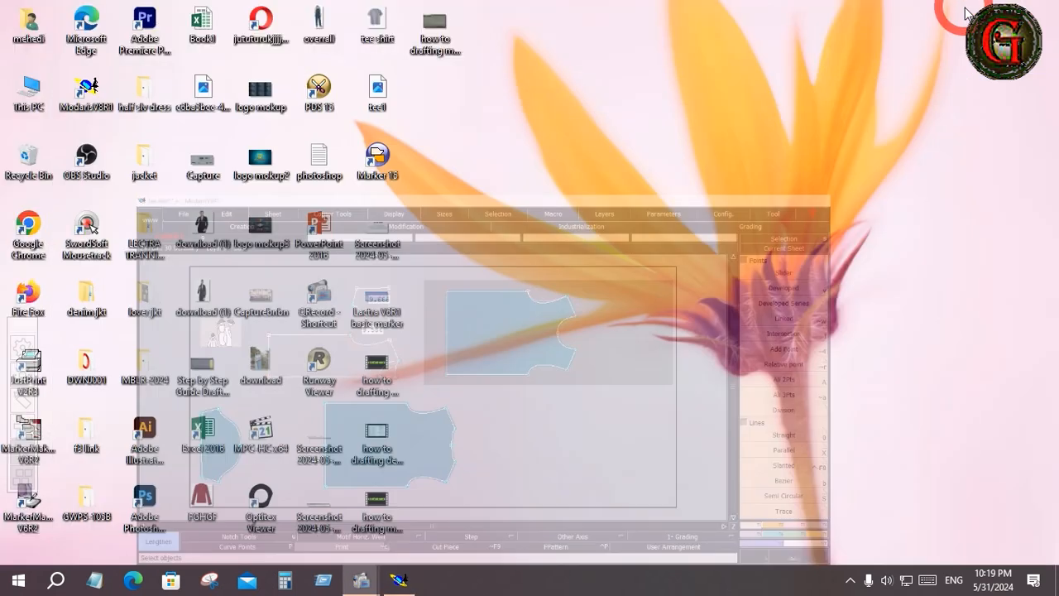
Examine the available screen resolutions in the Windows display settings and return to Modaris.
left_click(968, 9)
right_click(481, 216)
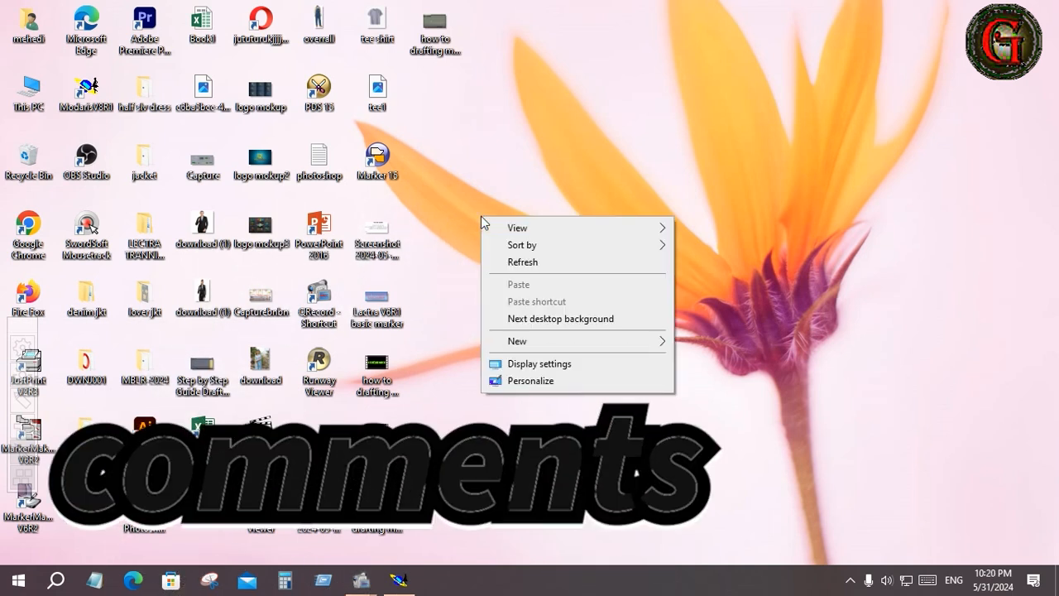
left_click(538, 366)
scroll(538, 373, "down", 4)
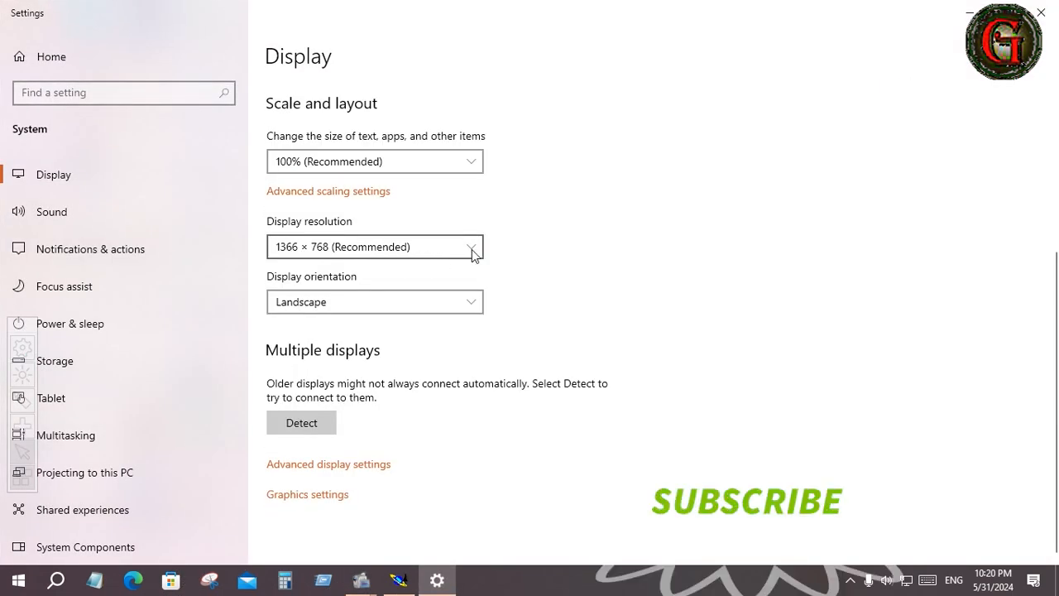
left_click(472, 251)
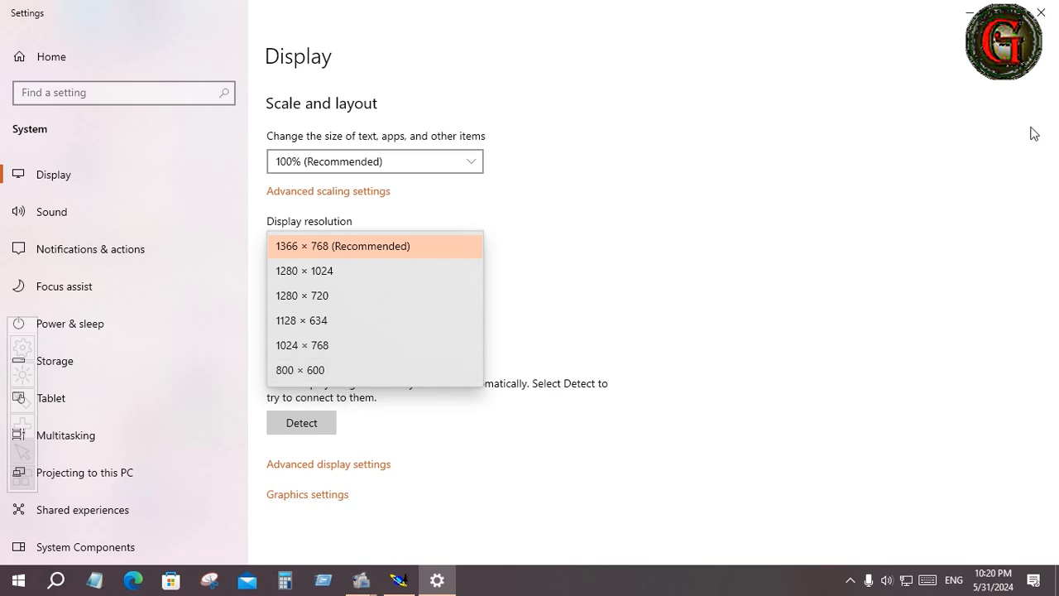
left_click(971, 13)
left_click(399, 582)
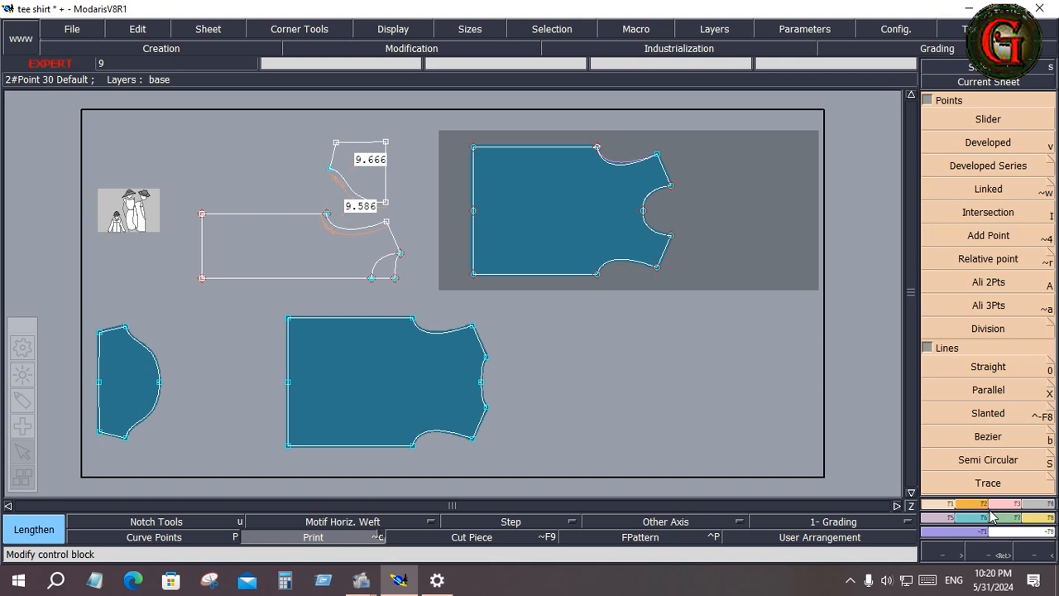
Collapse the Points tool group to examine the full set of Lines tools, and expand it again.
left_click(928, 100)
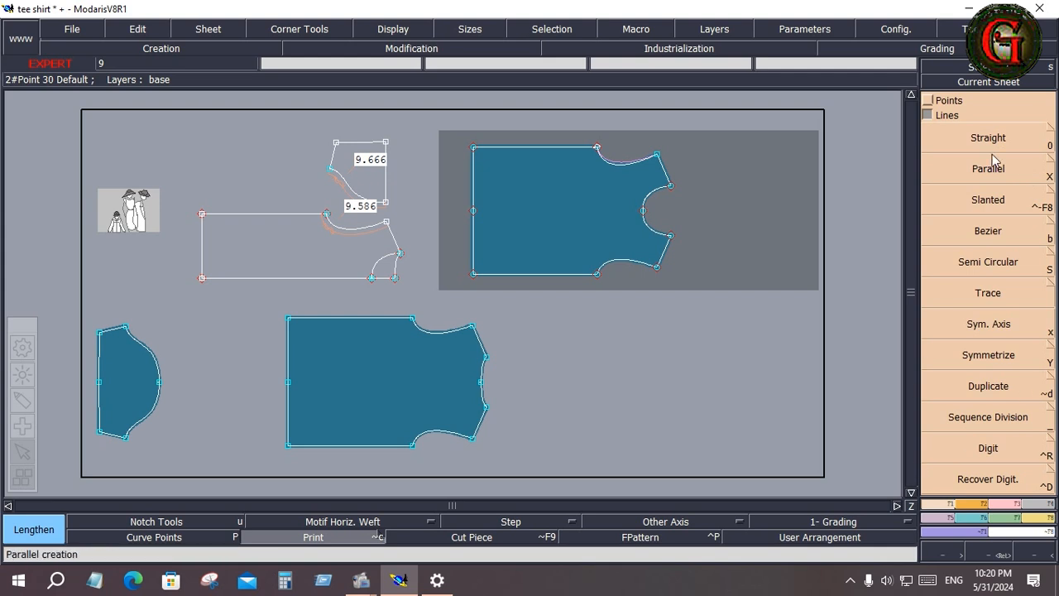
left_click(927, 101)
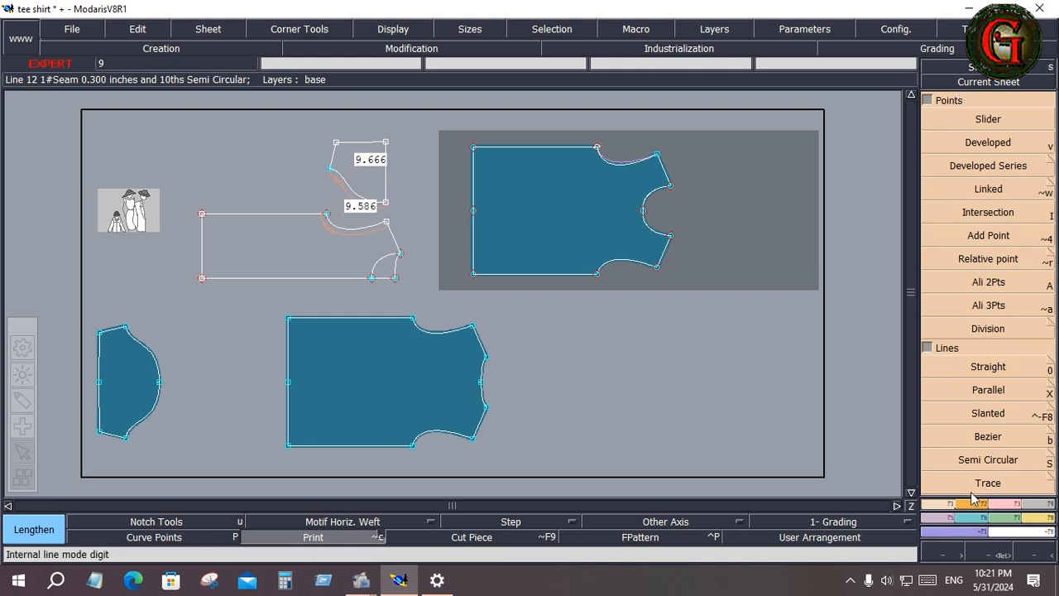
left_click(928, 100)
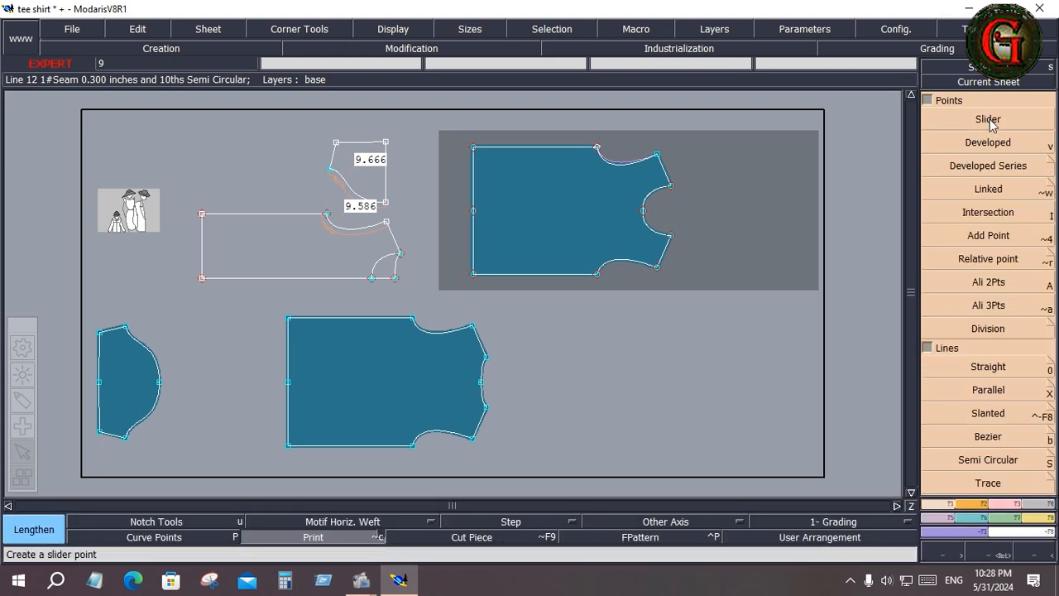
Undo the last armhole curve change on the upper full body piece.
left_click(990, 121)
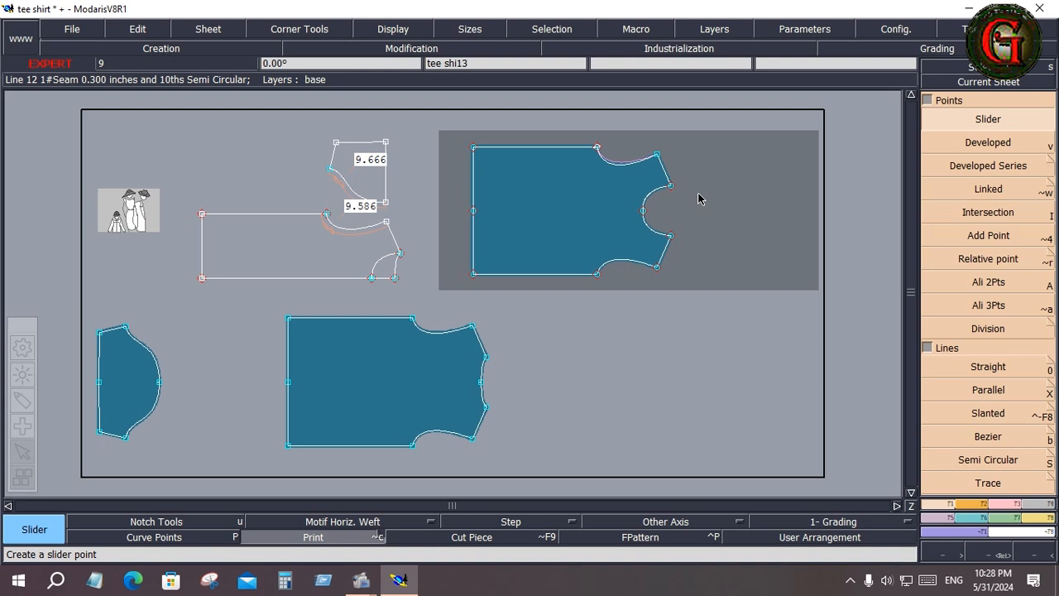
key("Home")
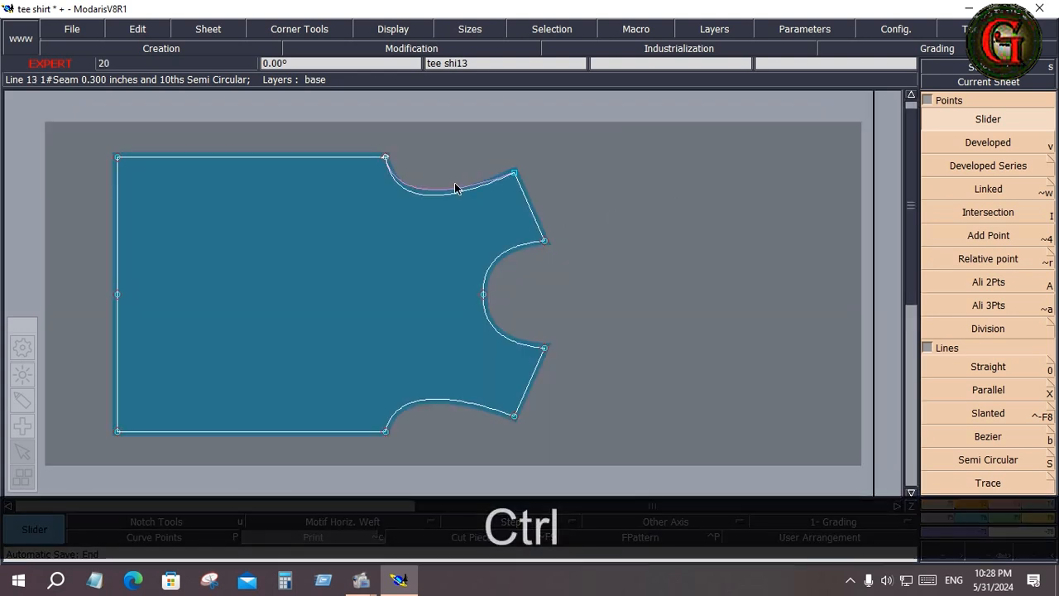
key("ctrl+z")
Place slider points on the body piece's upper side line, upper armhole, upper shoulder line and neckline.
left_click(979, 125)
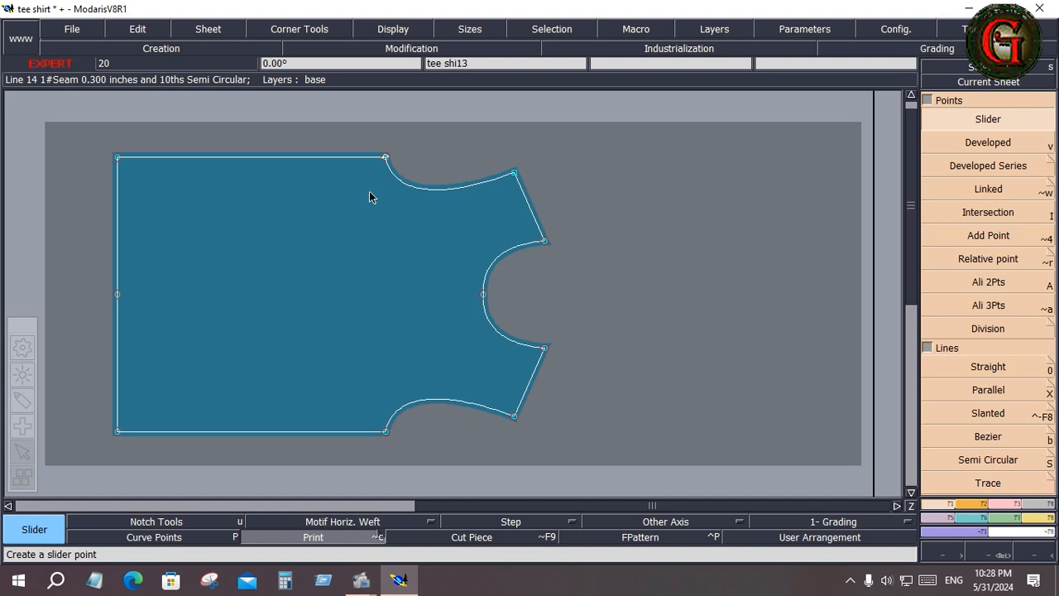
left_click(257, 157)
left_click(175, 166)
left_click(499, 261)
left_click(473, 186)
left_click(421, 188)
left_click(531, 218)
left_click(525, 199)
Insert the slider points into their curves with Insert Point, and undo the insertions and the slider points.
left_click(1007, 505)
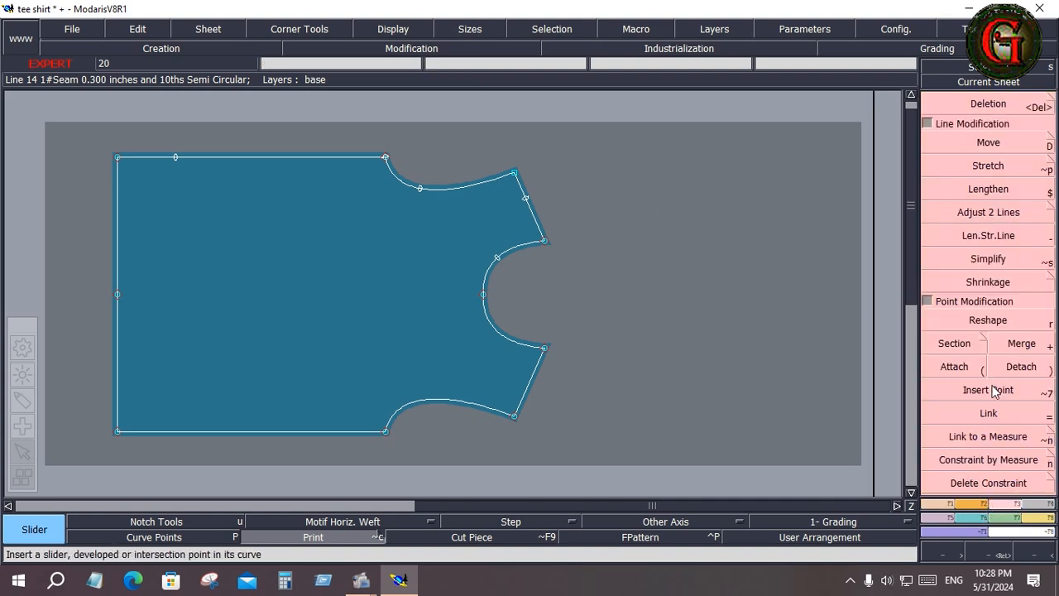
left_click(985, 390)
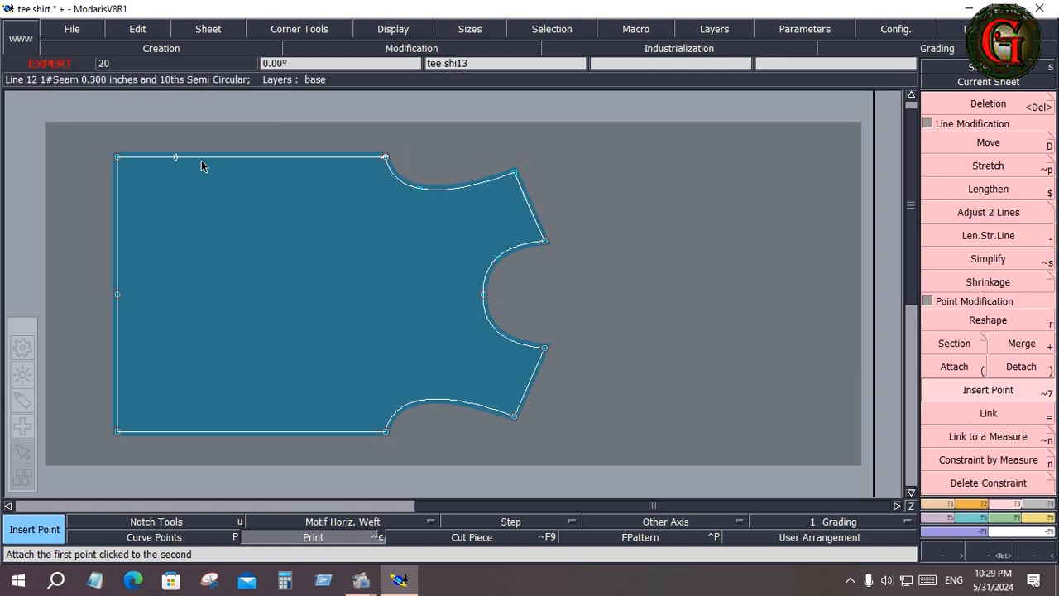
left_click(174, 158)
key("ctrl+z")
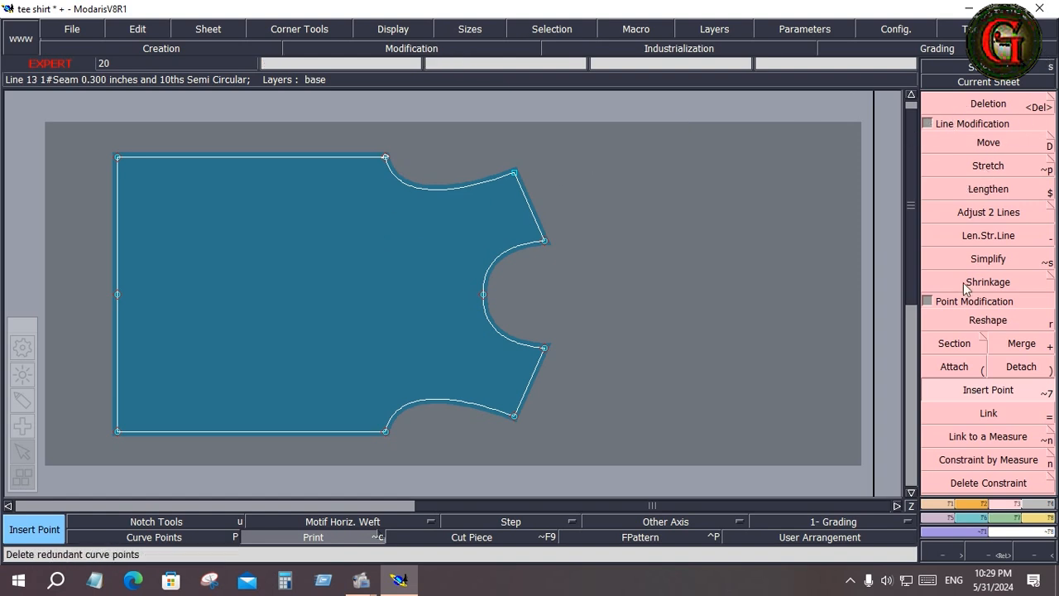
Place two slider points near the middle of the body piece's upper side line, and undo both.
key("F1")
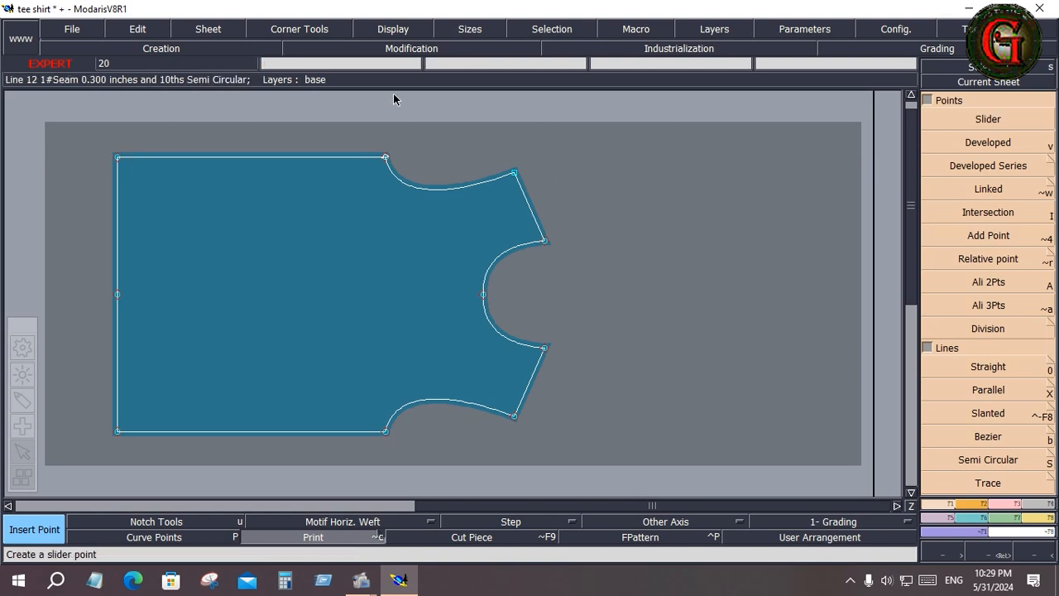
left_click(930, 141)
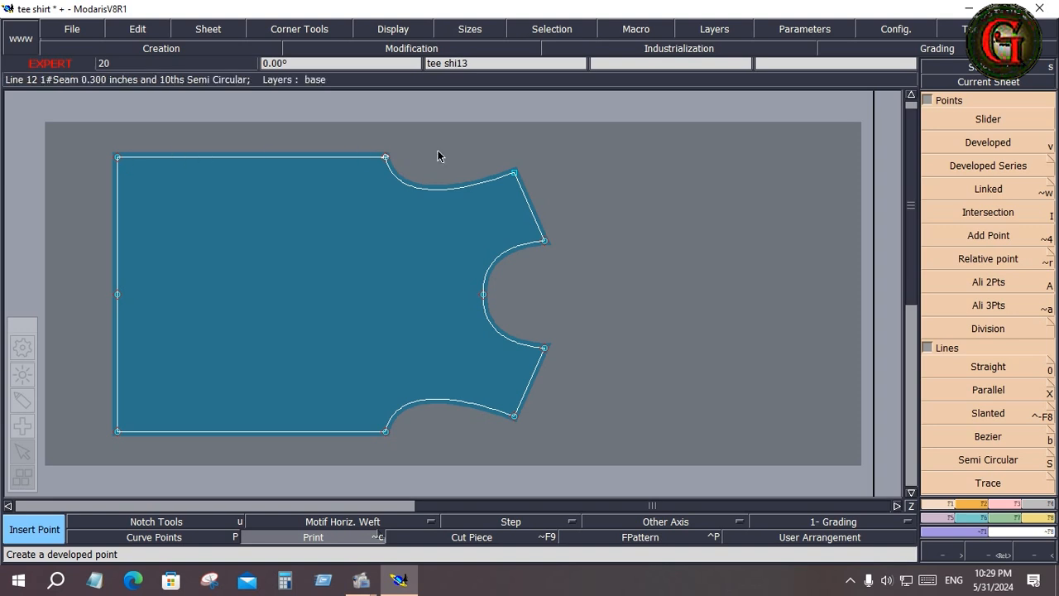
left_click(961, 119)
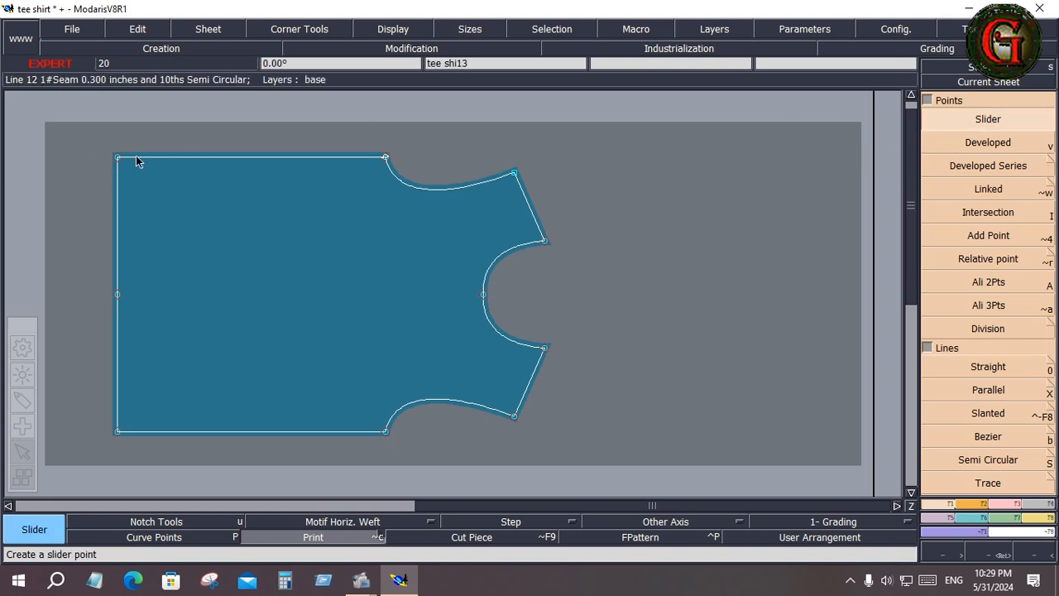
left_click(249, 158)
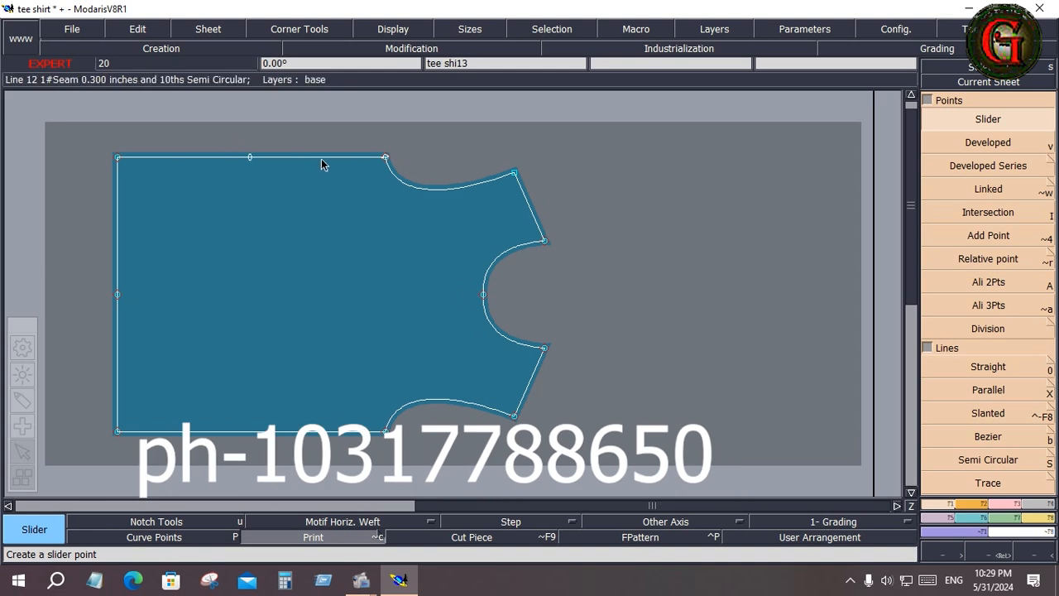
left_click(324, 158)
left_click(258, 157)
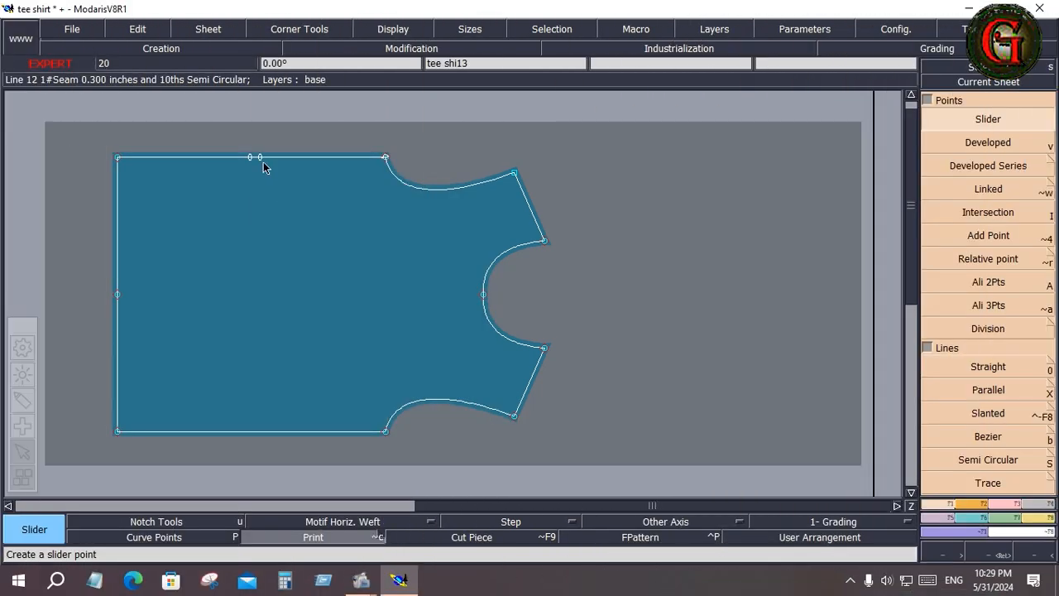
key("ctrl+z")
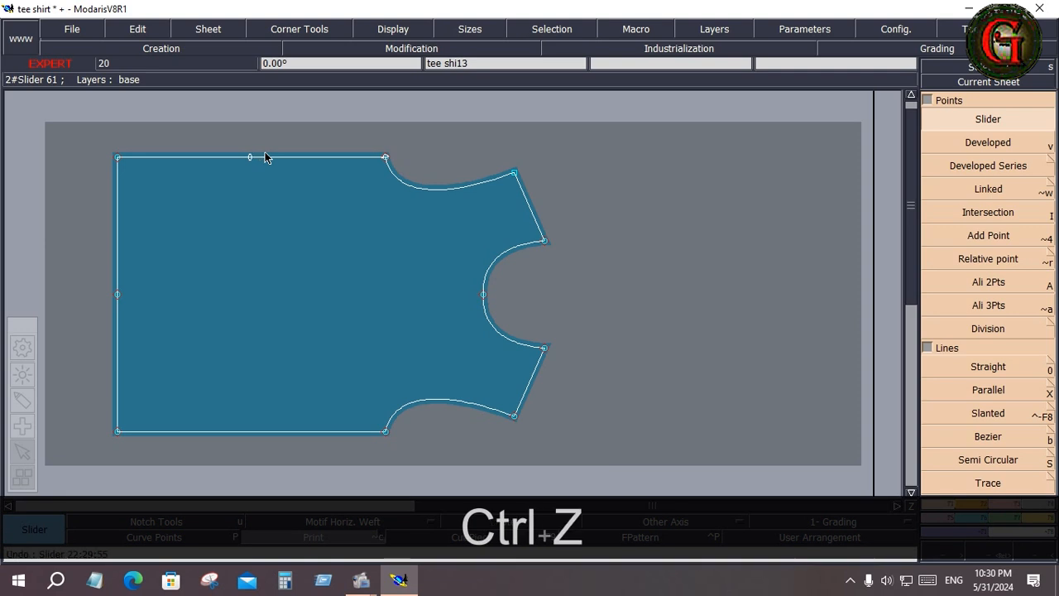
key("ctrl+z")
Try placing a developed point freehand from the body piece's upper hem corner, and undo it.
left_click(963, 142)
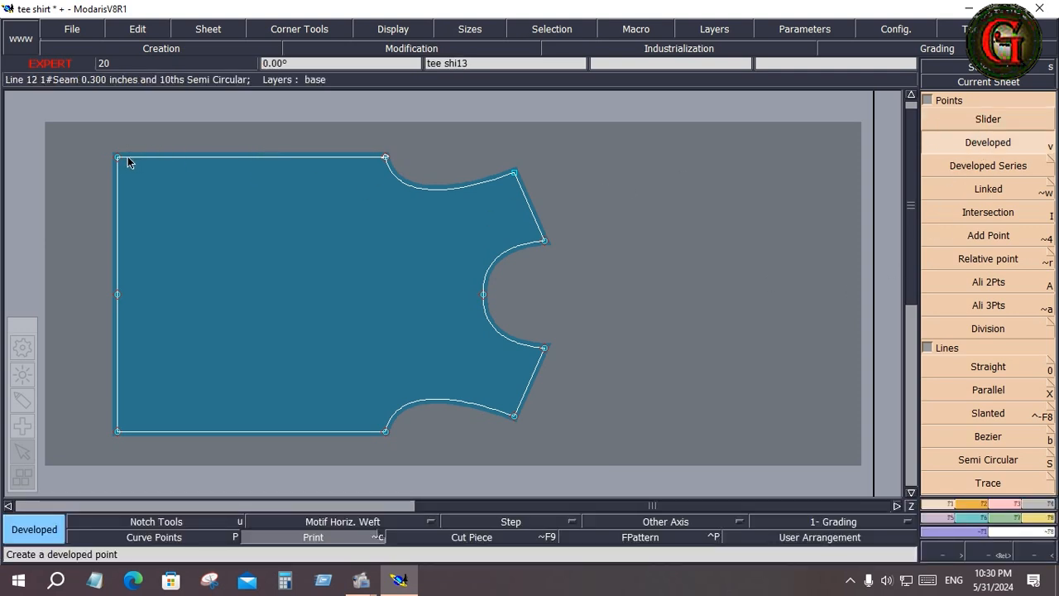
left_click(118, 156)
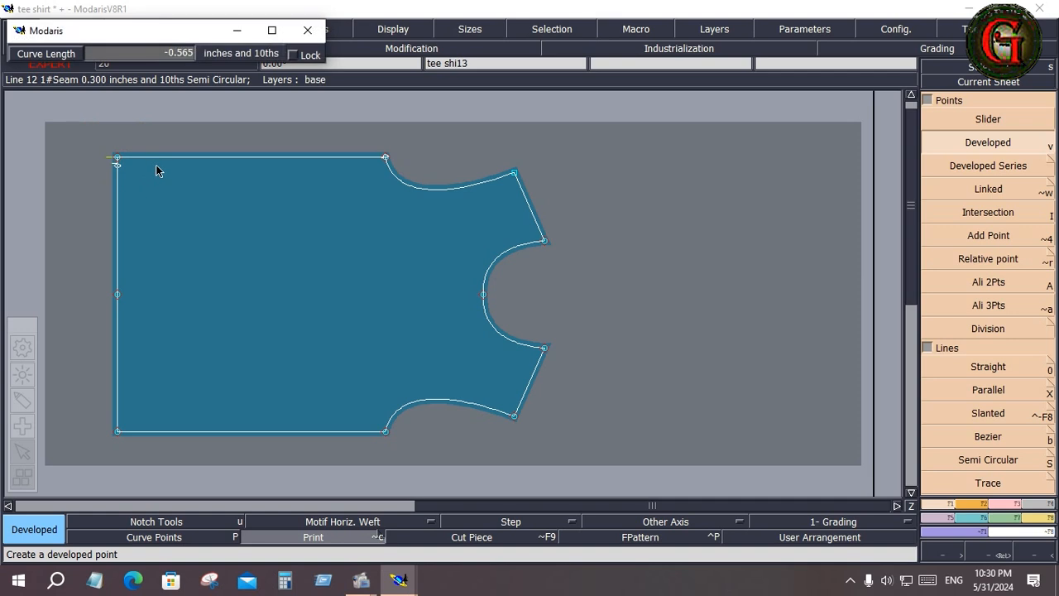
left_click(124, 214)
key("space")
key("ctrl+z")
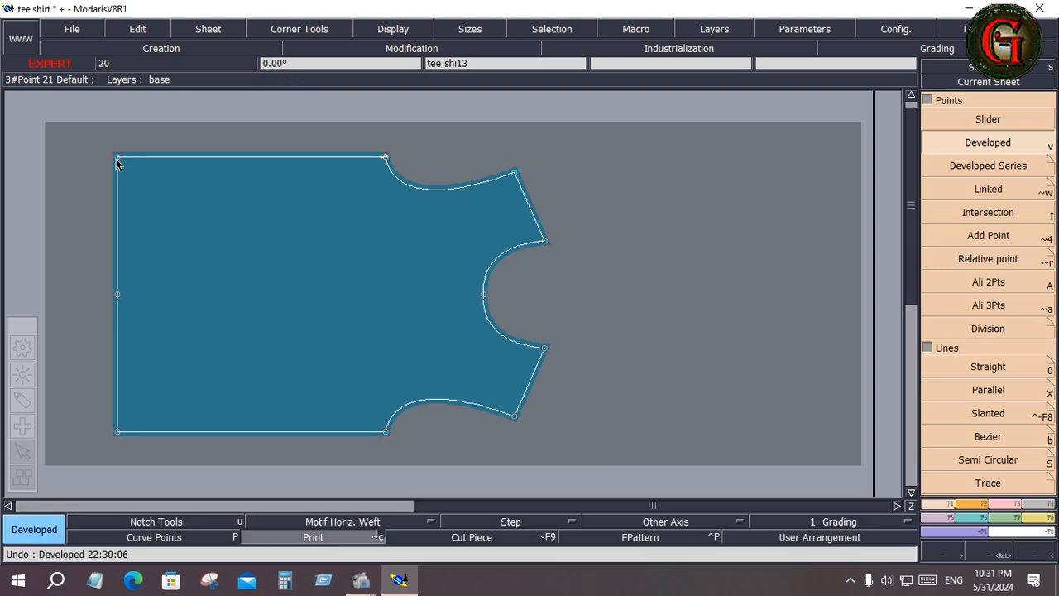
Create a developed point on the upper side line at a curve length of 10 inches from the upper hem corner.
left_click(116, 158)
key("space")
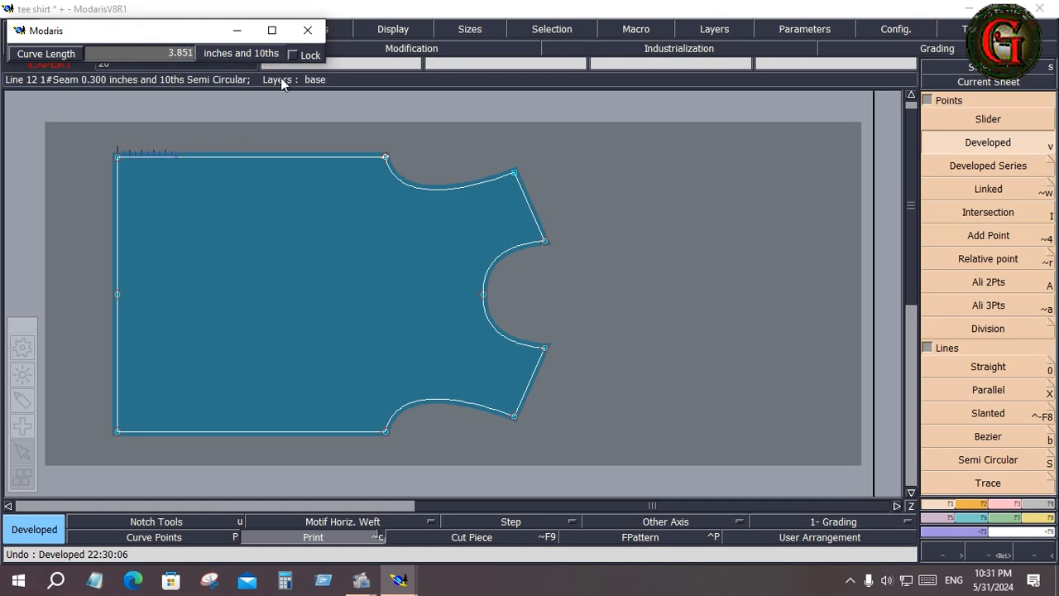
key("Down")
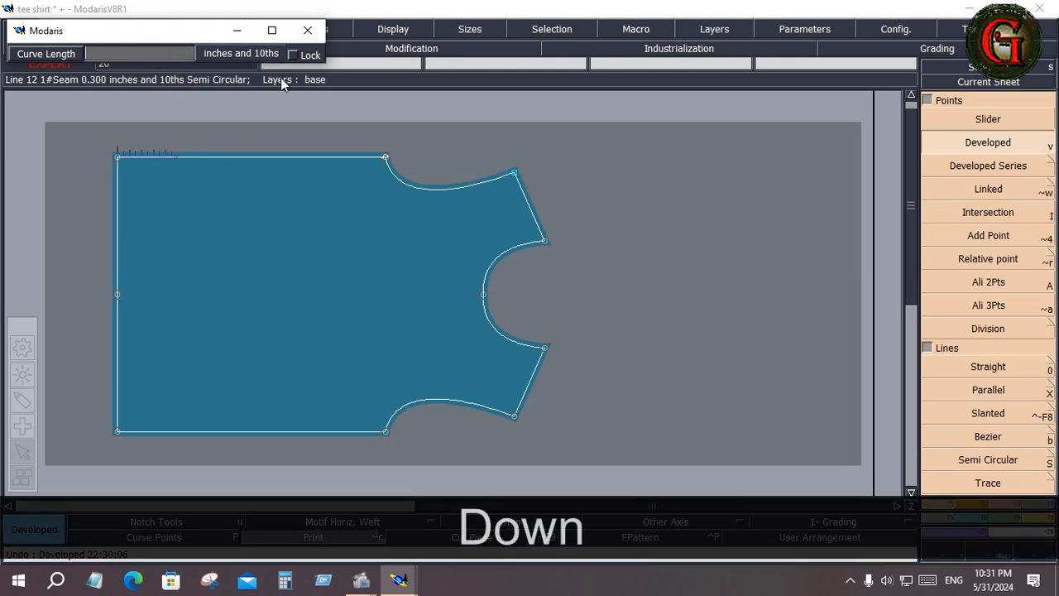
type("10")
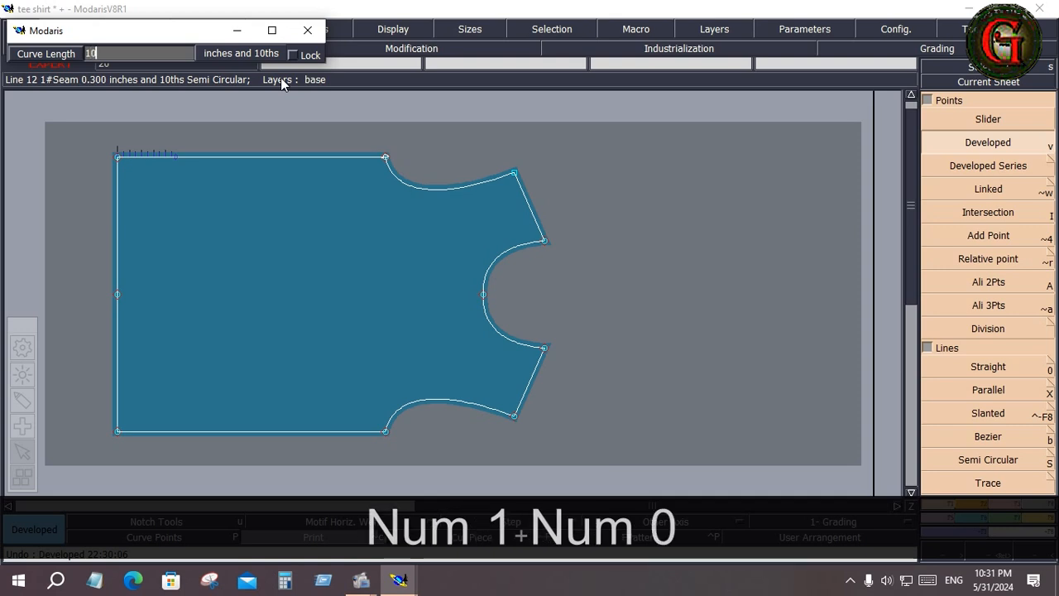
key("Return")
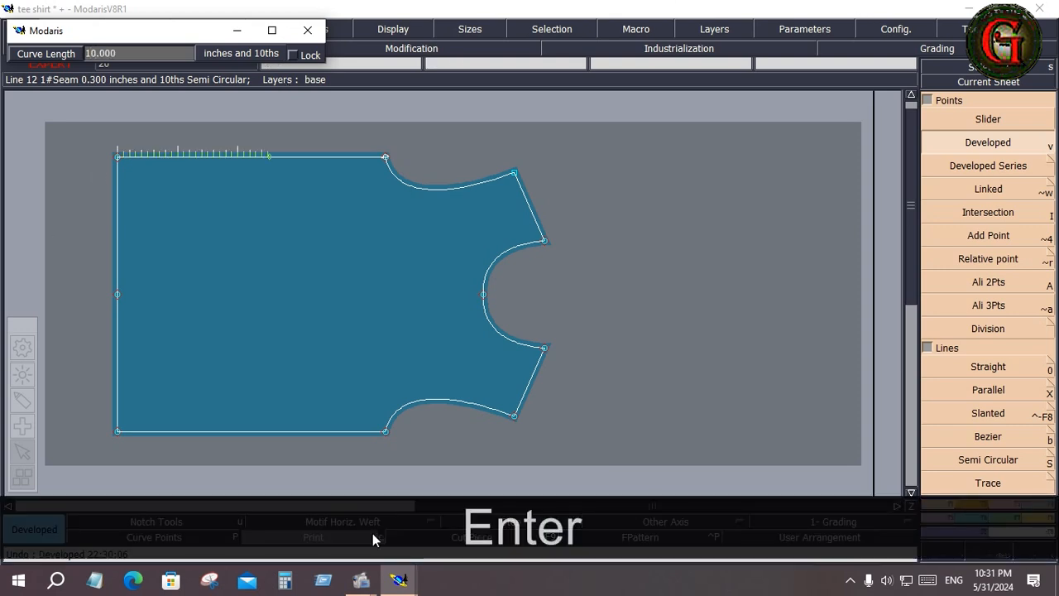
left_click(282, 303)
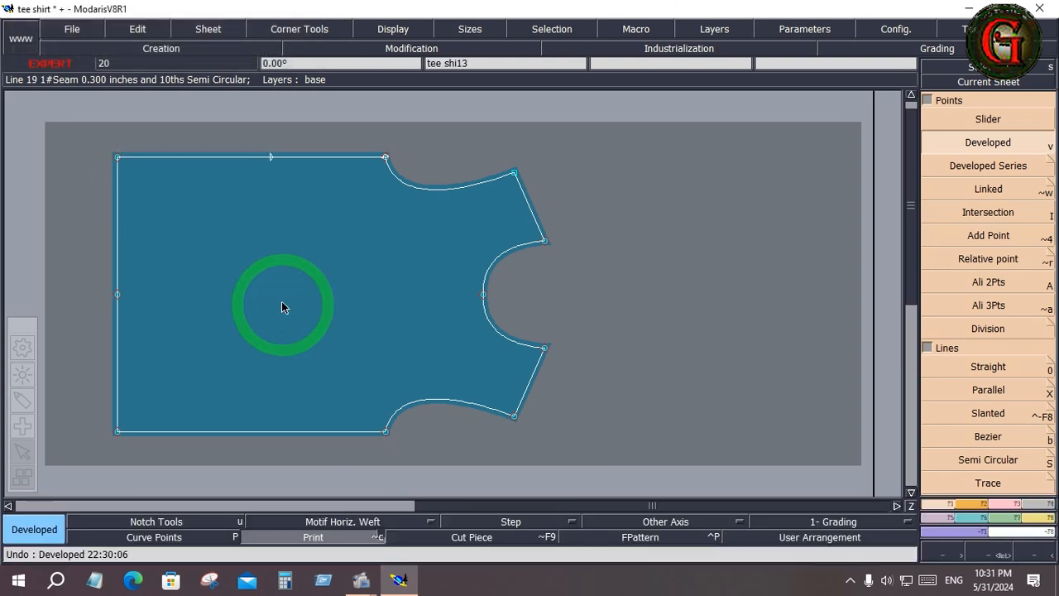
Create a developed point on the lower side line at a curve length of -10 inches from the lower hem corner.
left_click(116, 159)
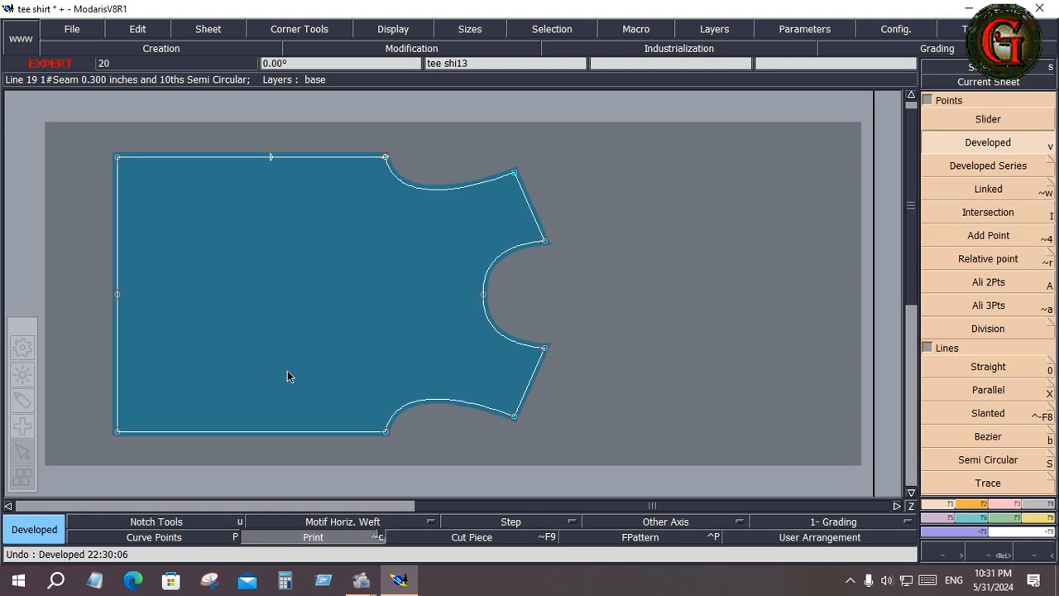
left_click(118, 432)
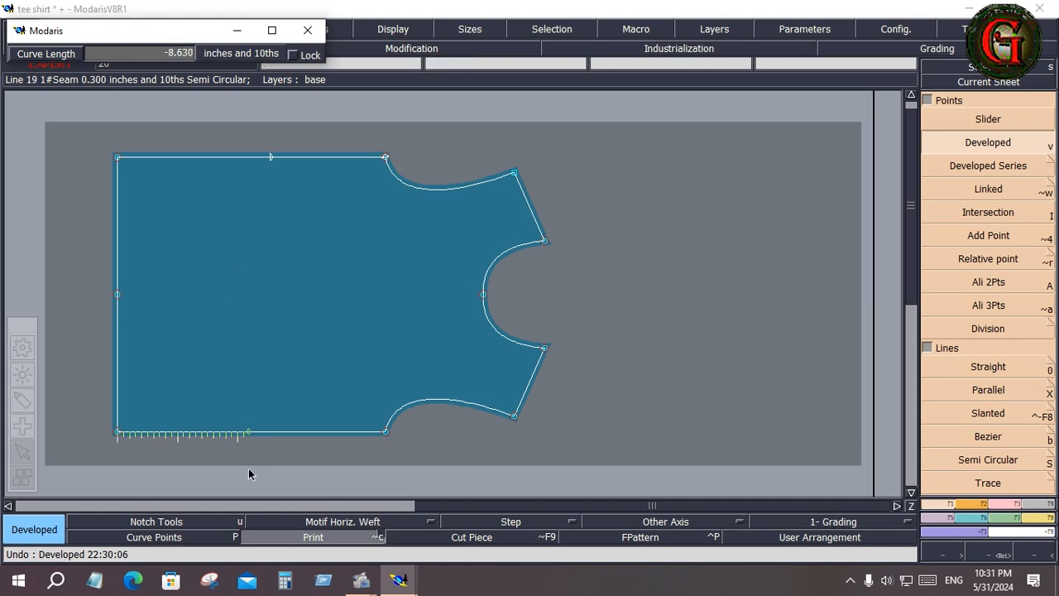
key("Down")
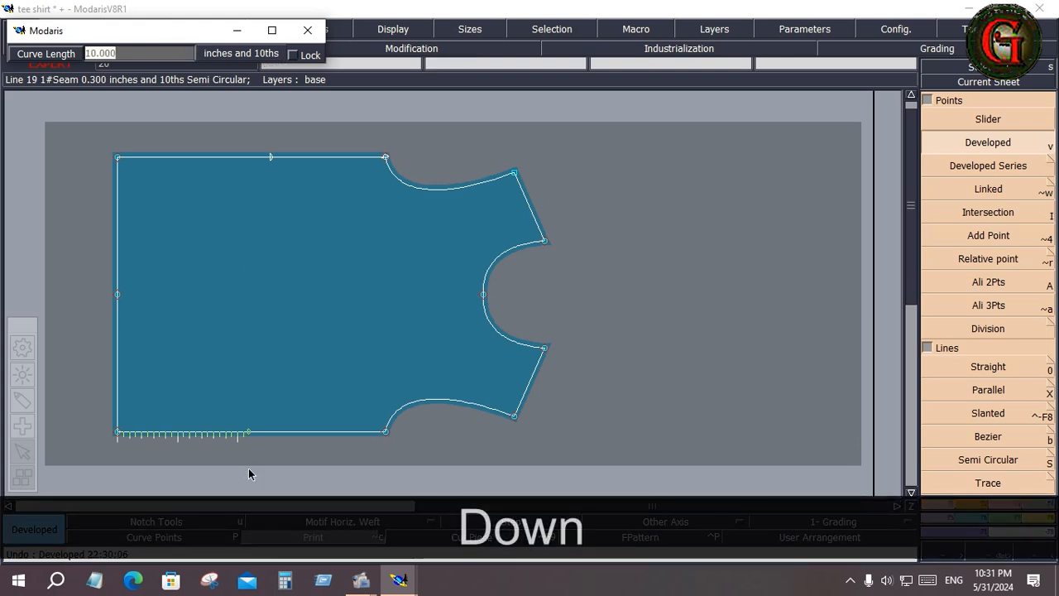
type("-10")
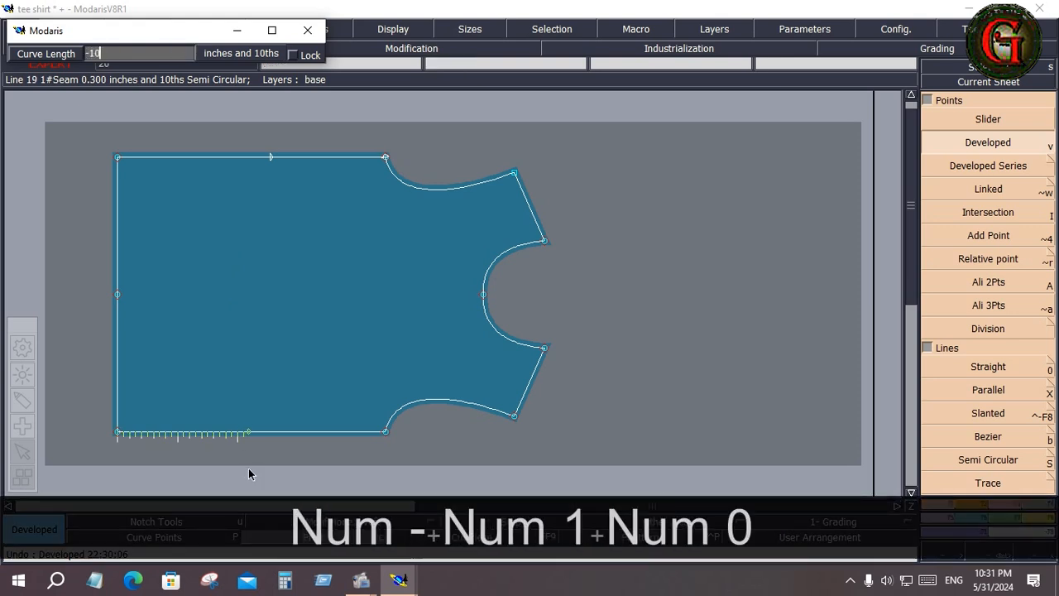
key("Return")
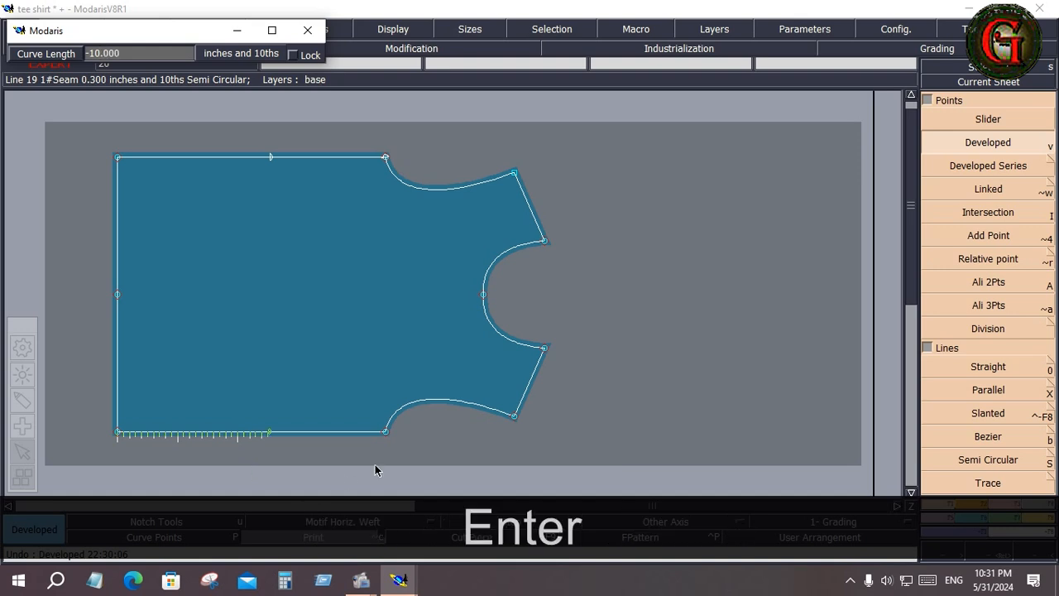
left_click(379, 448)
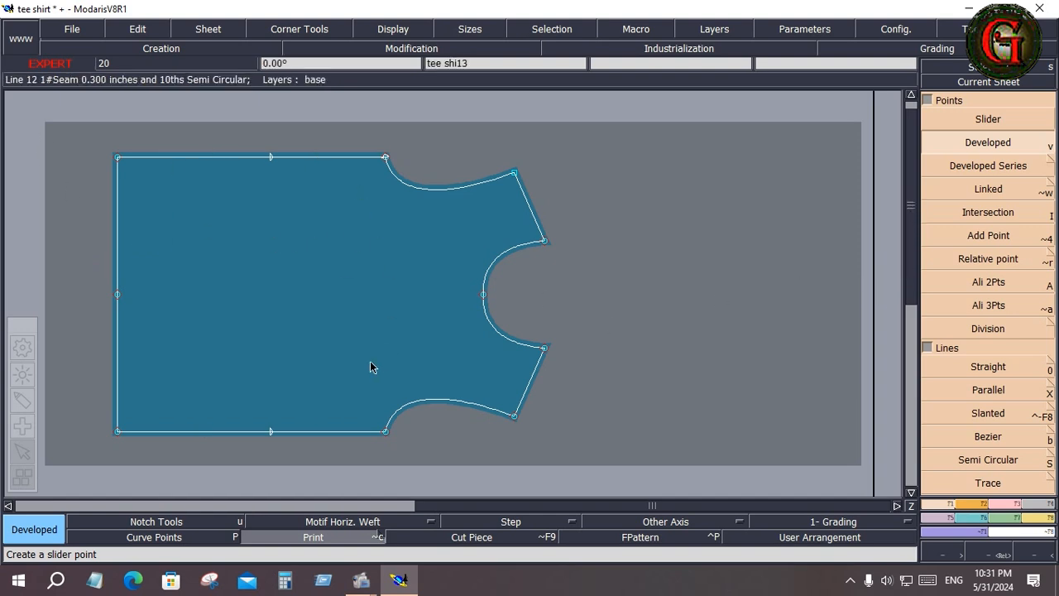
Undo the two developed points on the upper and lower side lines.
left_click(1000, 170)
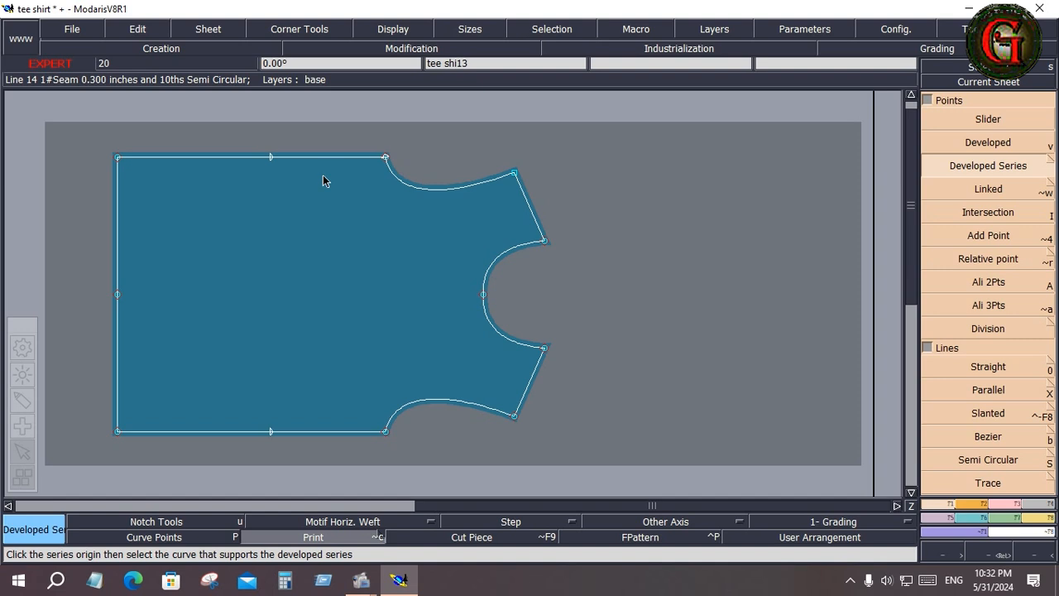
key("ctrl+z")
key("ctrl+z")
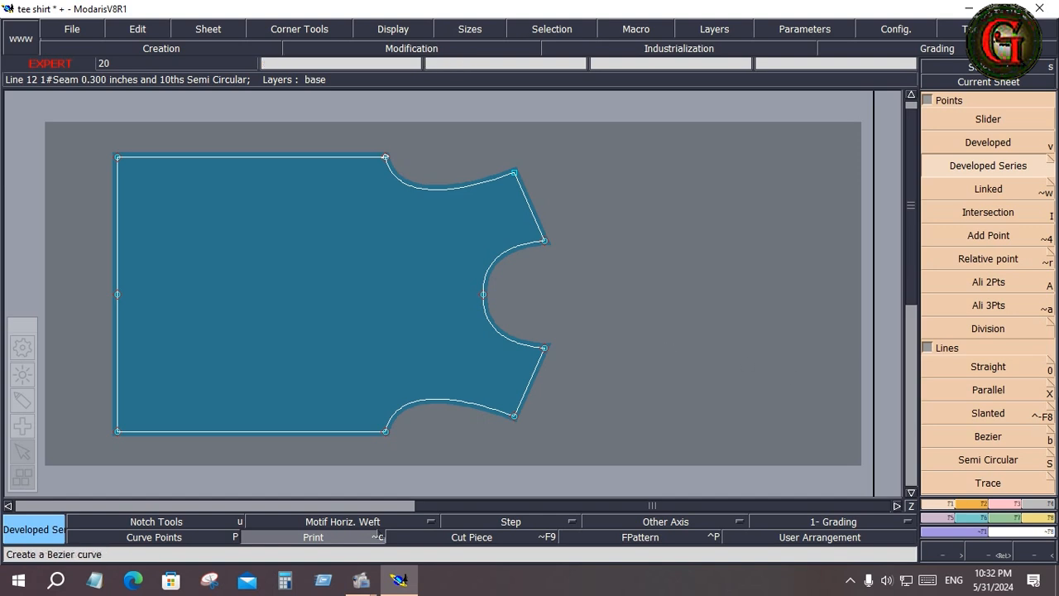
Create a developed series from the body piece's upper hem corner with a 1 inch step and a division number of 6.
left_click(960, 166)
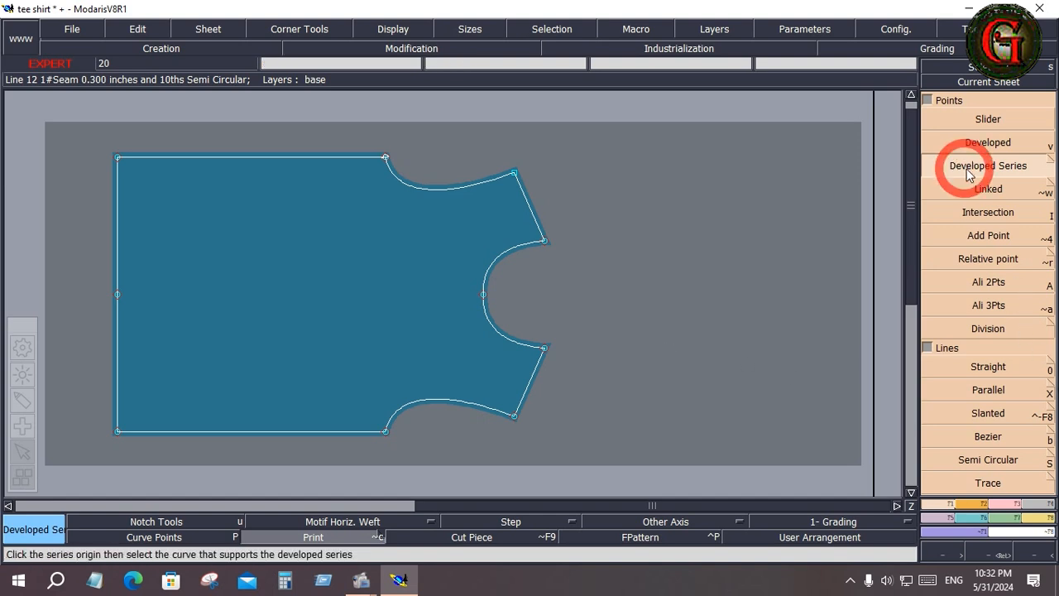
left_click(117, 158)
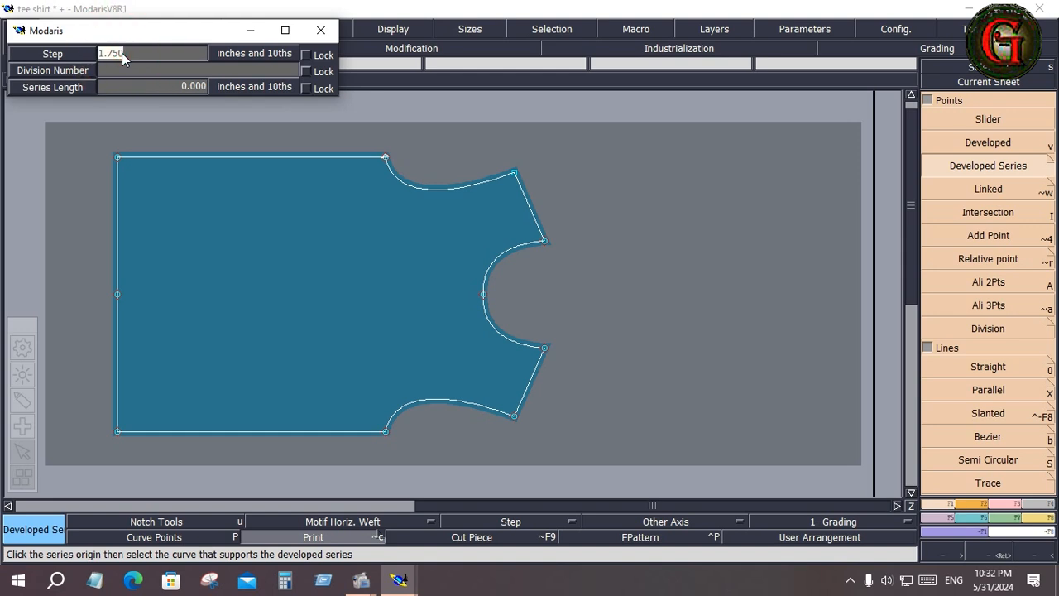
type("1")
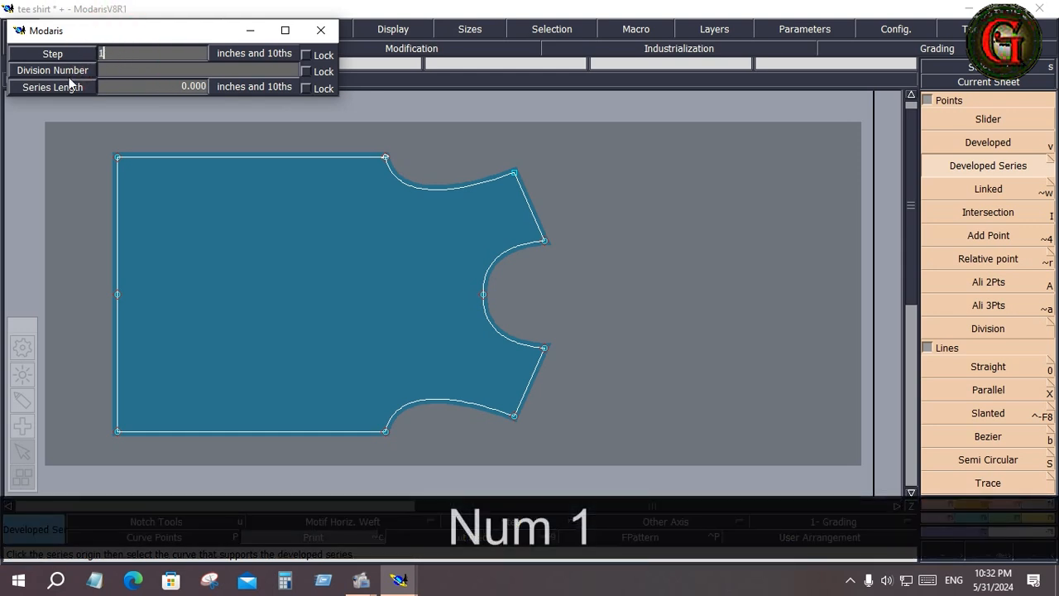
key("Return")
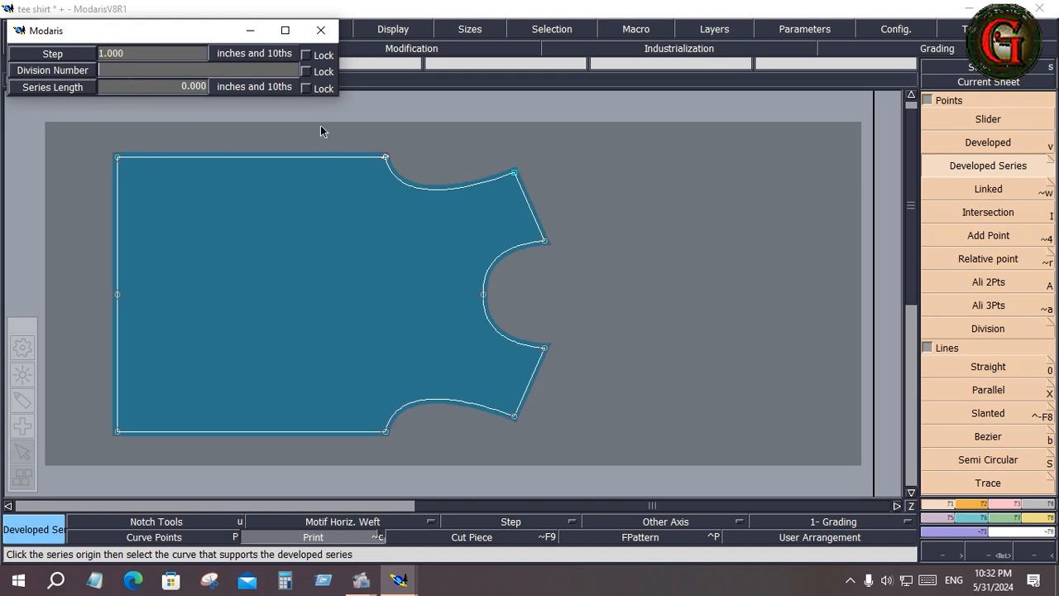
type("6")
type("75")
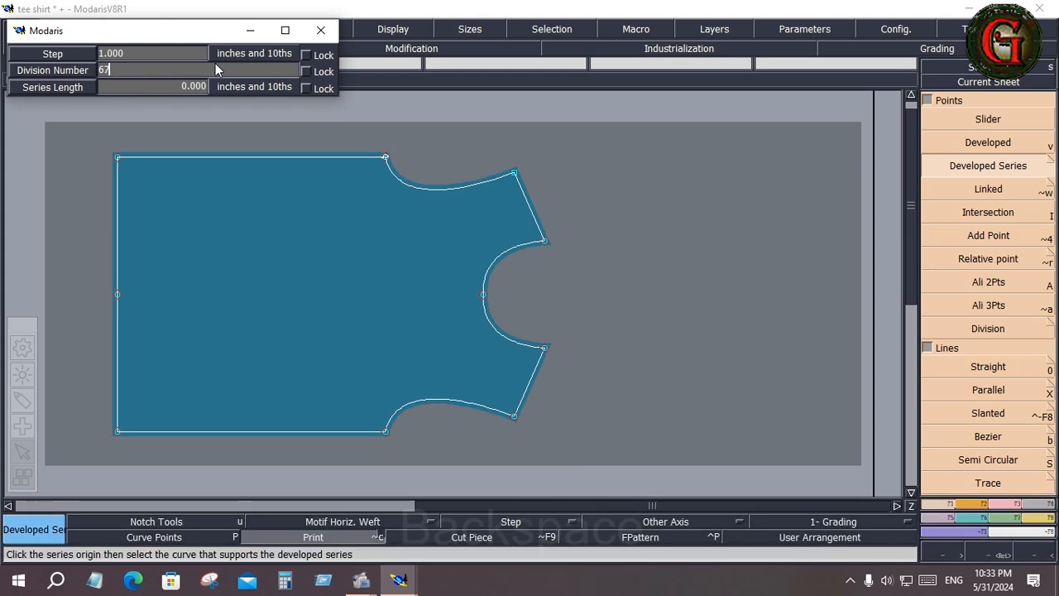
key("BackSpace")
key("BackSpace")
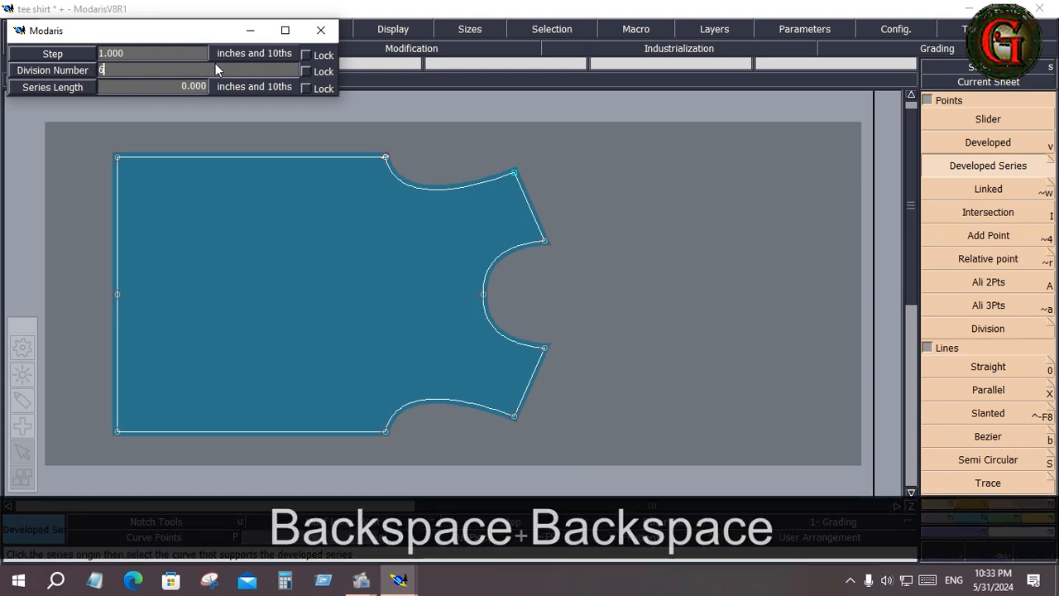
key("Down")
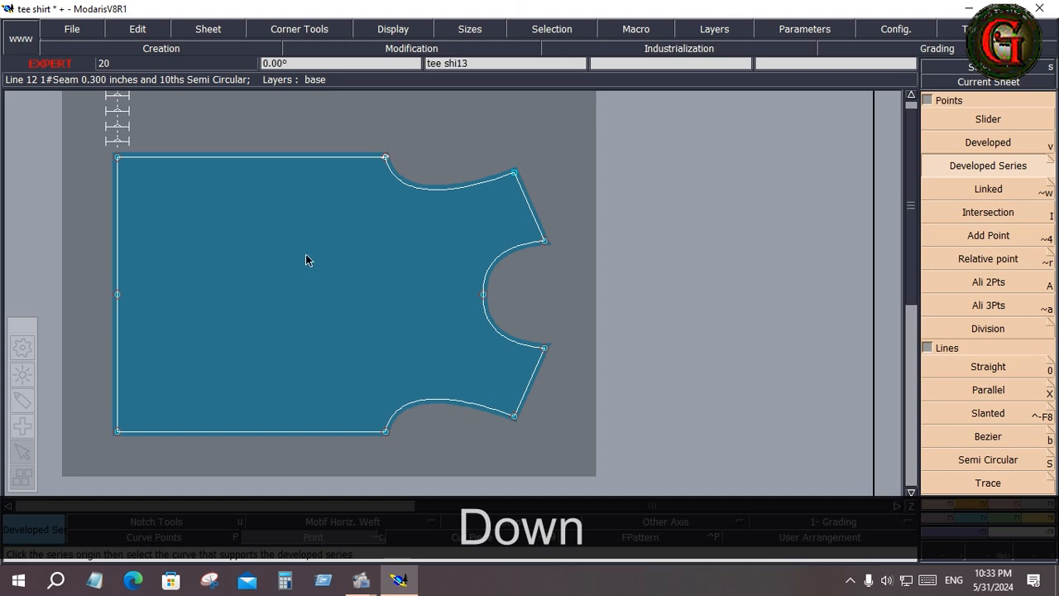
Undo the last developed series and create one along the upper side line with a 1 inch step and division number 6.
key("ctrl+z")
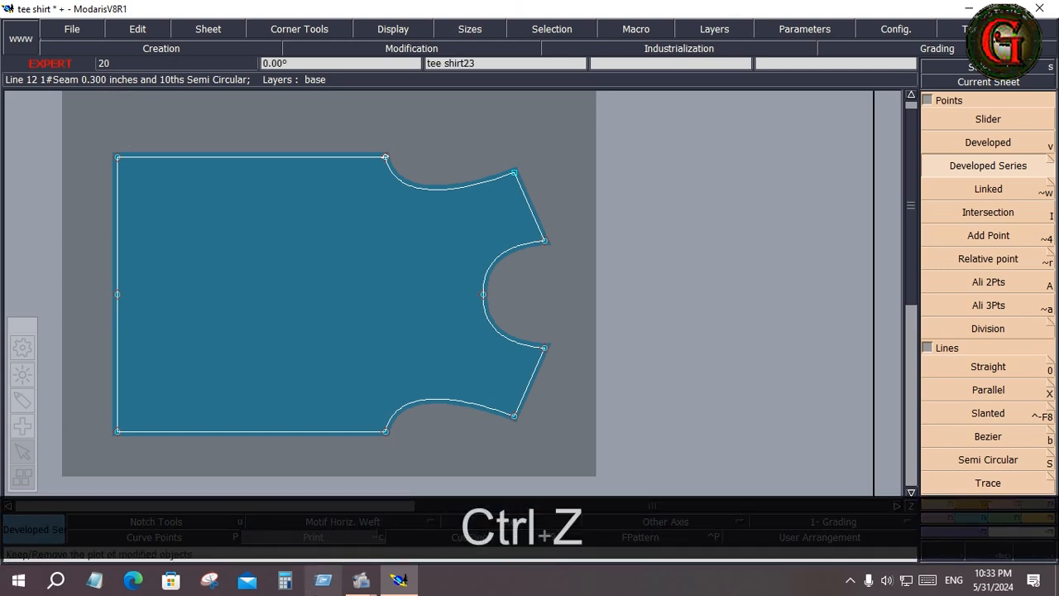
left_click(118, 156)
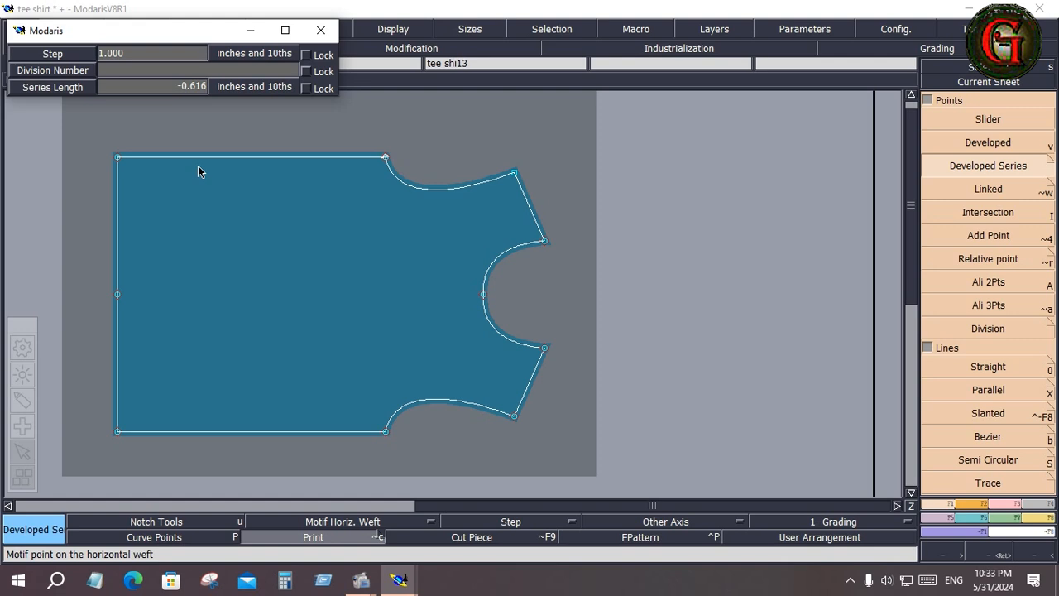
key("space")
key("Down")
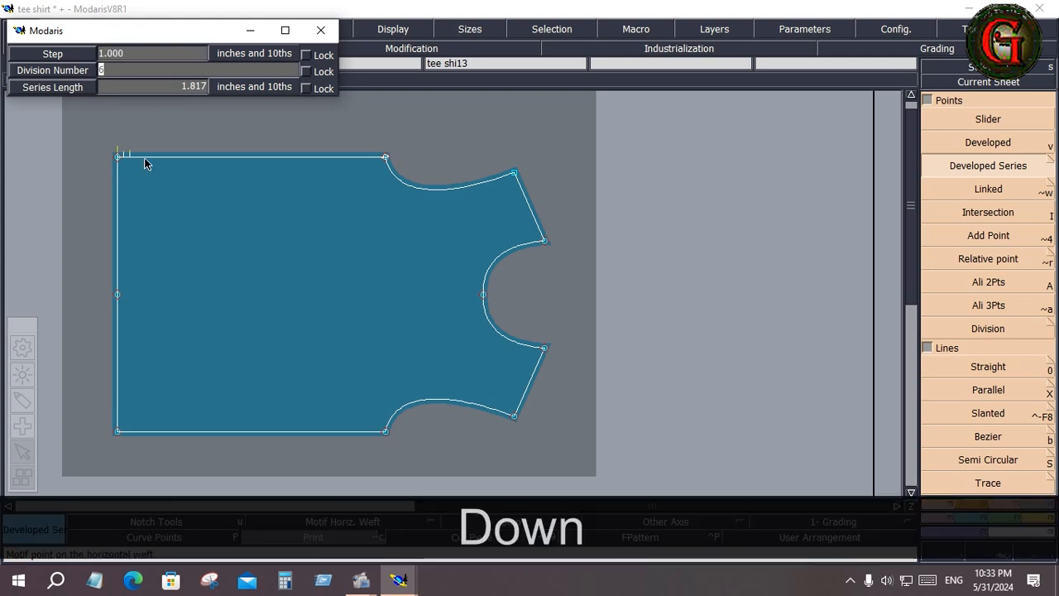
left_click(144, 157)
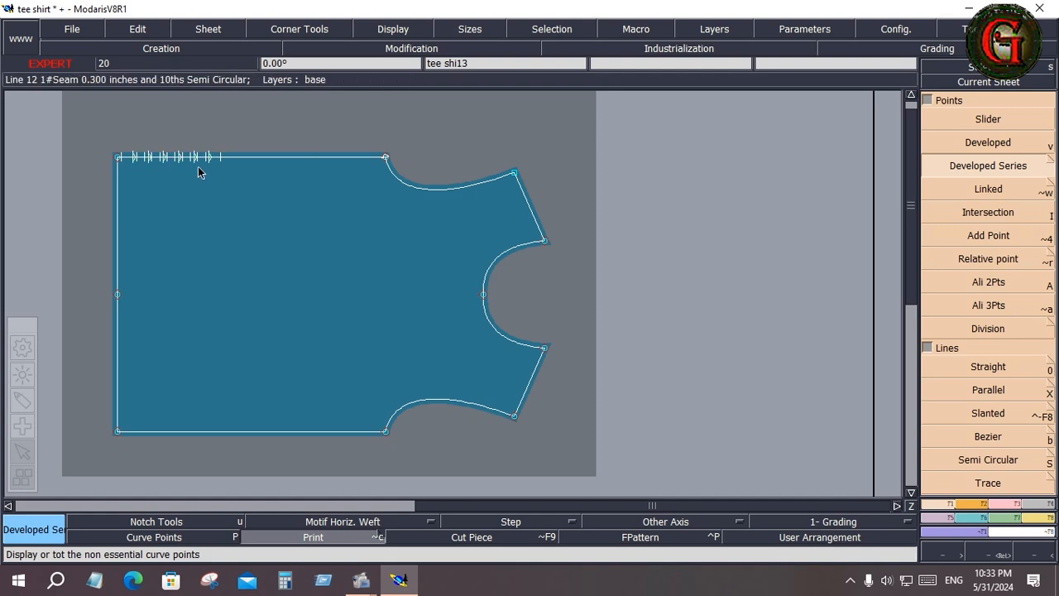
Undo the side line series and try a developed series from the upper hem corner with a series length of 20 inches.
key("ctrl+z")
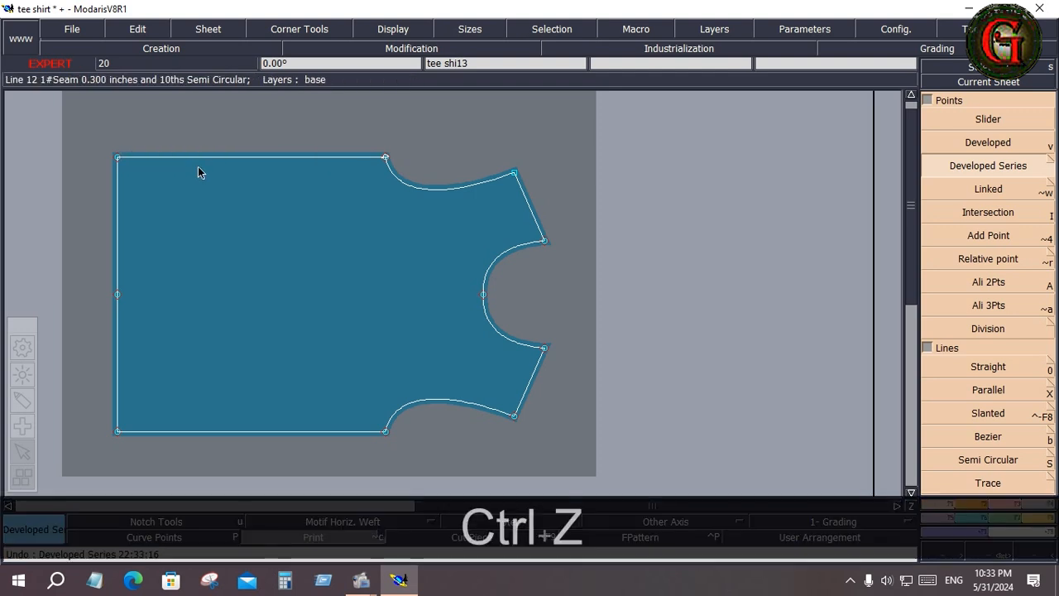
left_click(117, 159)
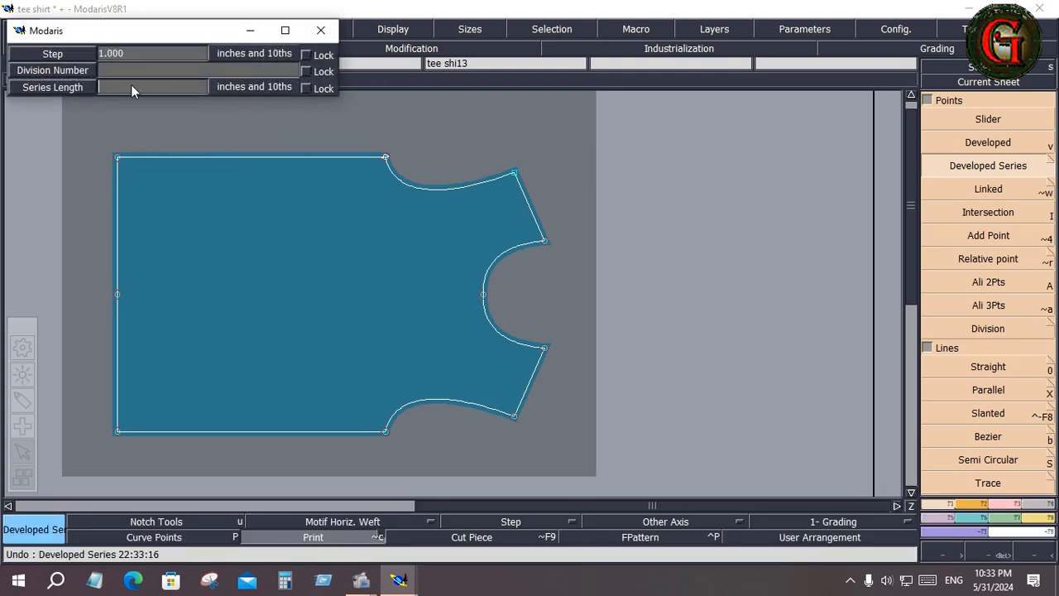
type("20")
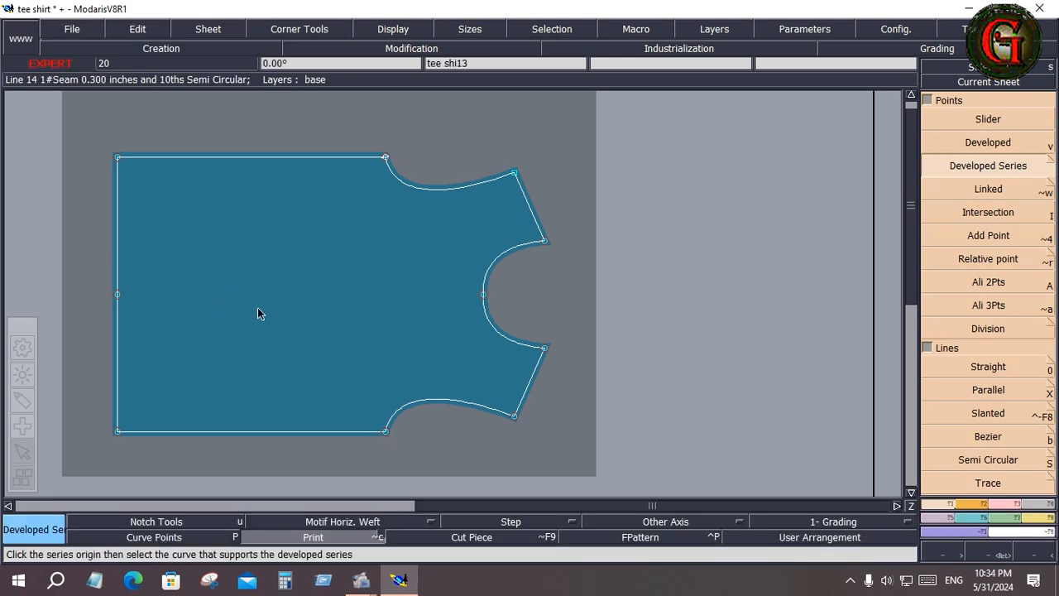
Create a developed series from the upper hem corner along the upper side line with a 2 inch step and division number 4.
left_click(117, 157)
left_click(118, 234)
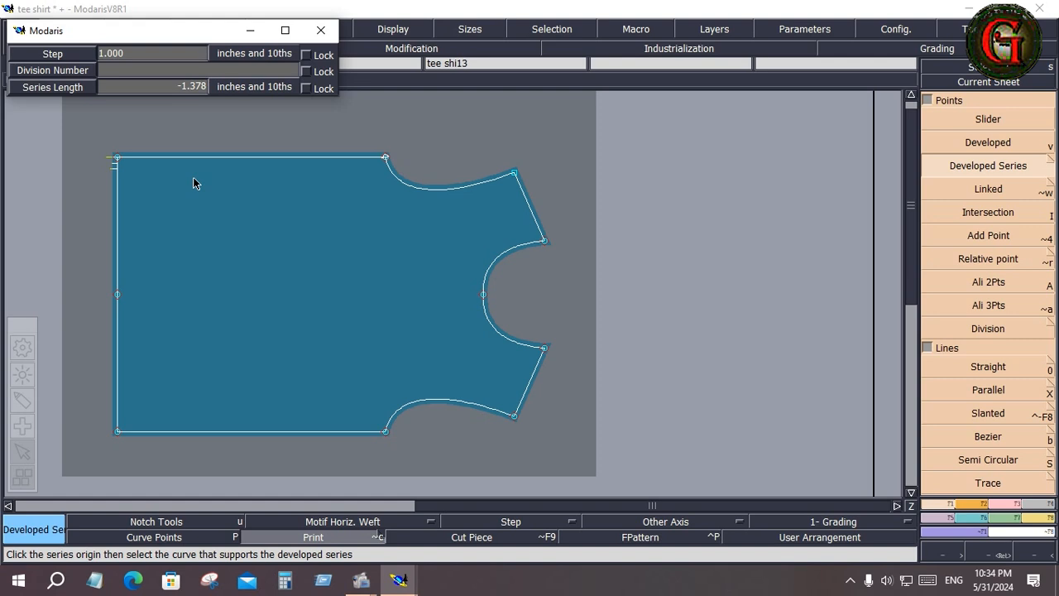
key("space")
type("2")
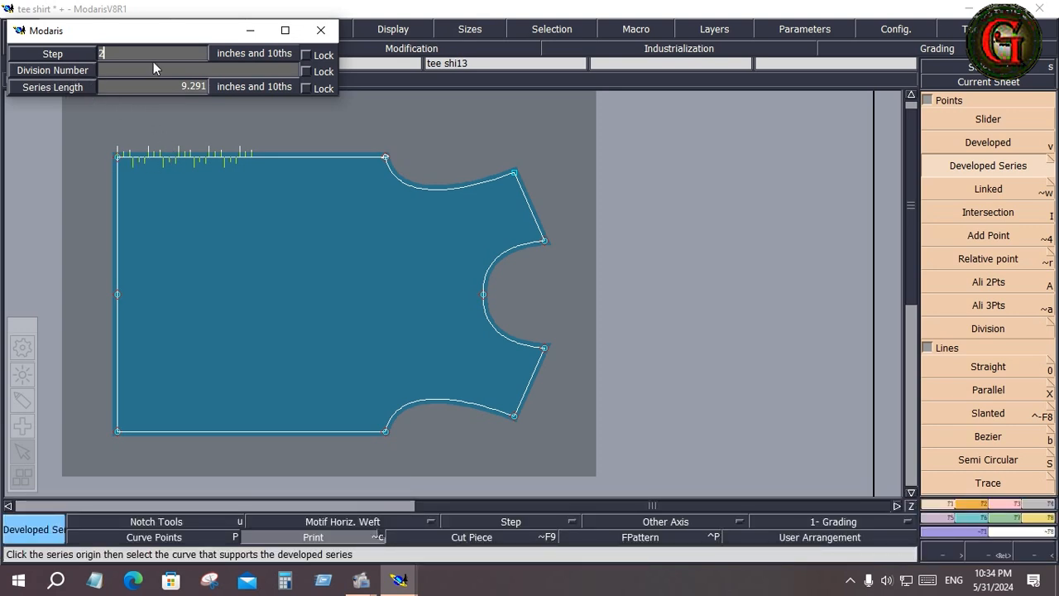
left_click(135, 71)
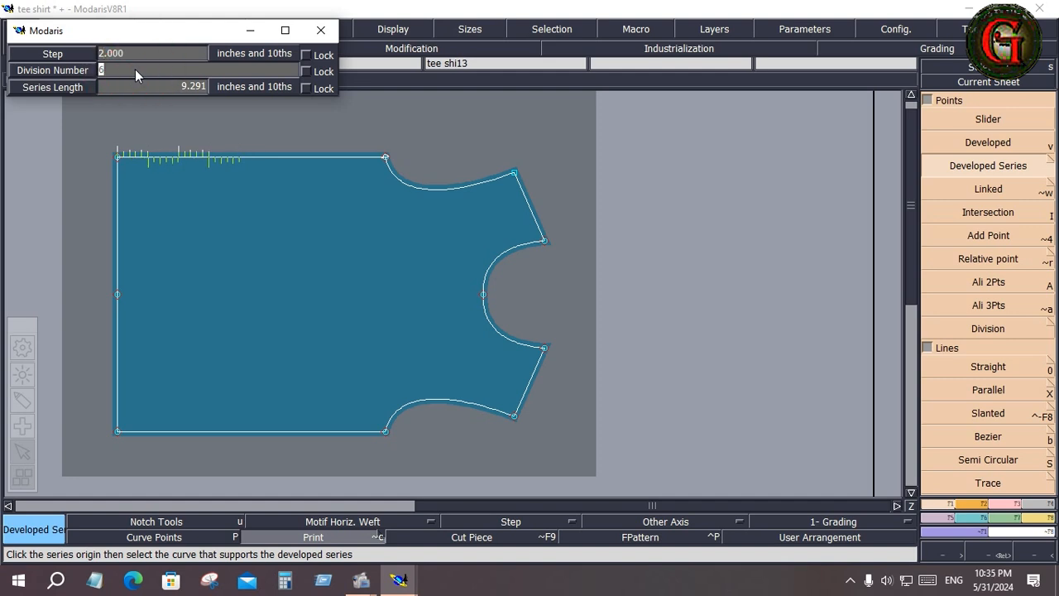
type("4")
key("Return")
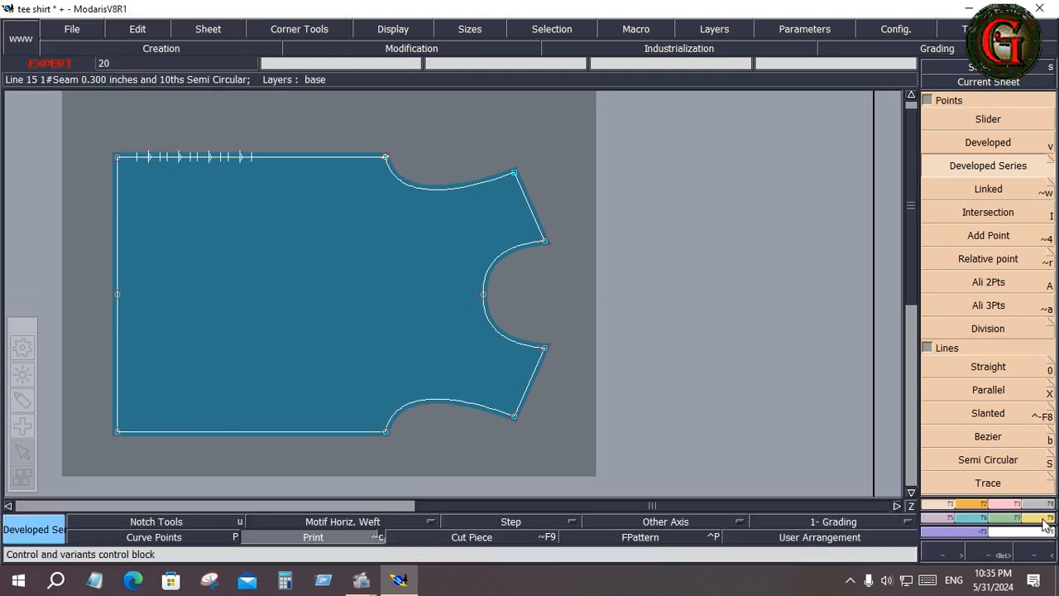
Measure the length from the upper hem corner to the first developed series point on the upper side line.
scroll(1045, 445, "down", 5)
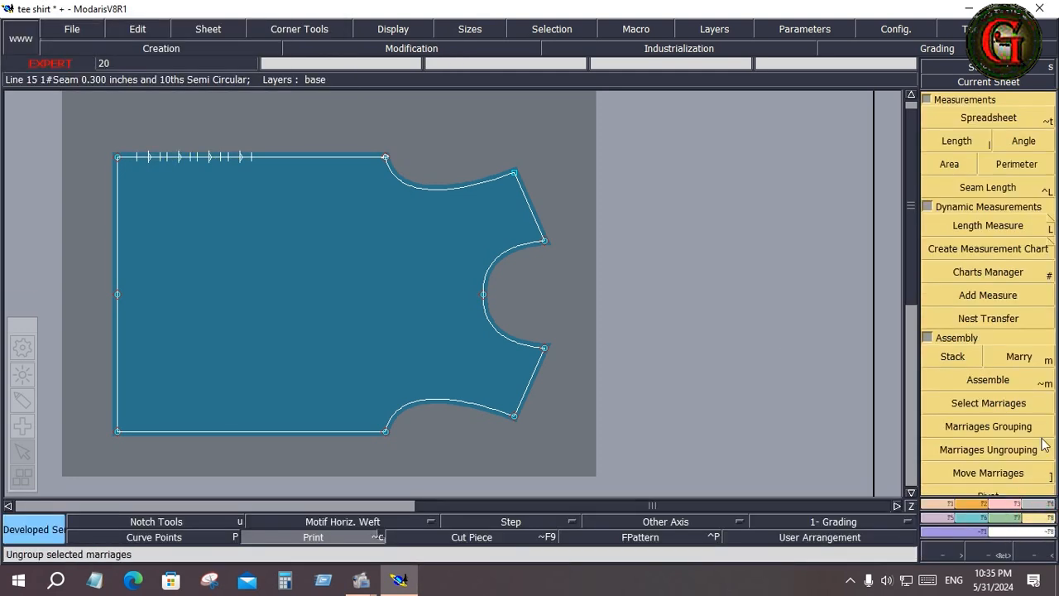
left_click(1030, 234)
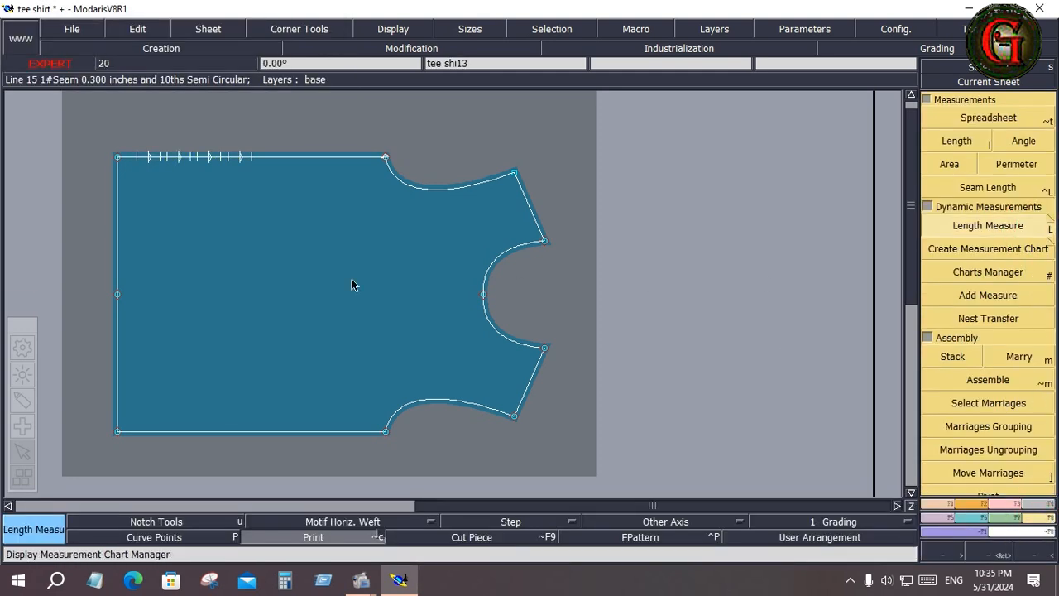
left_click(118, 158)
key("space")
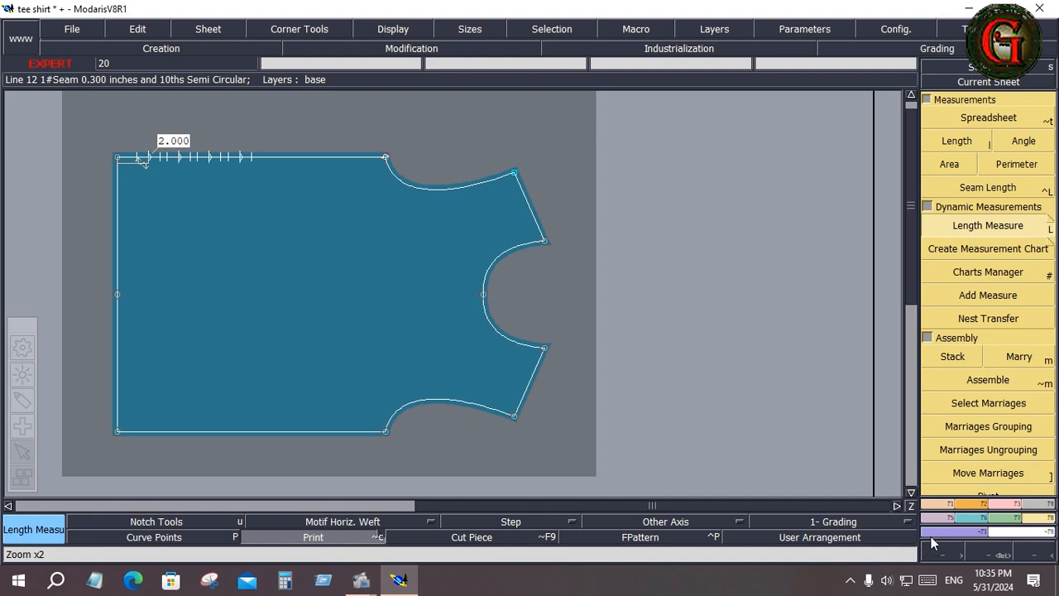
Undo the length measure and the developed series on the upper side line.
left_click(935, 504)
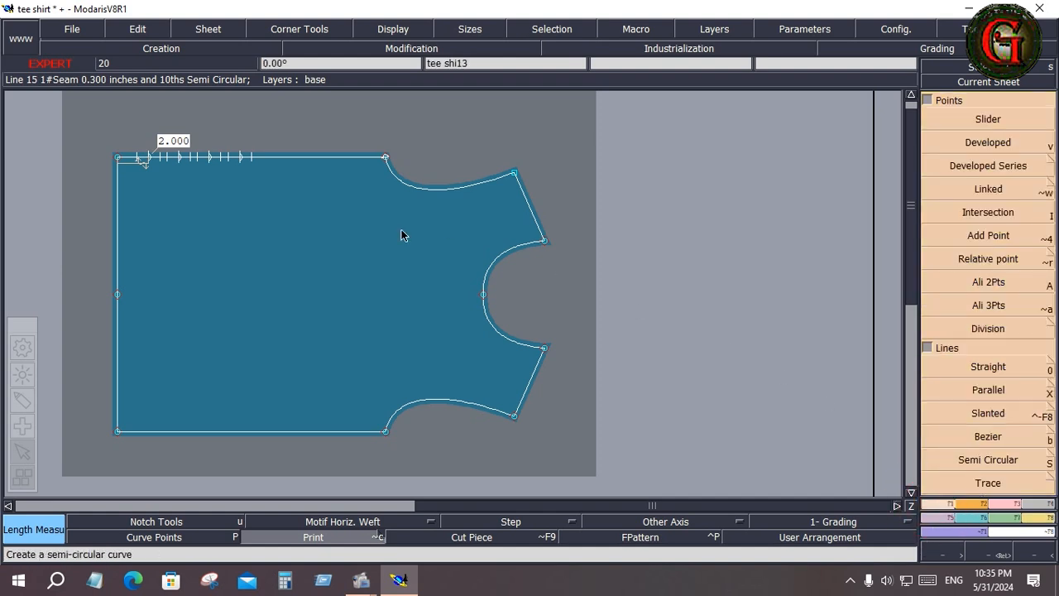
key("ctrl+z")
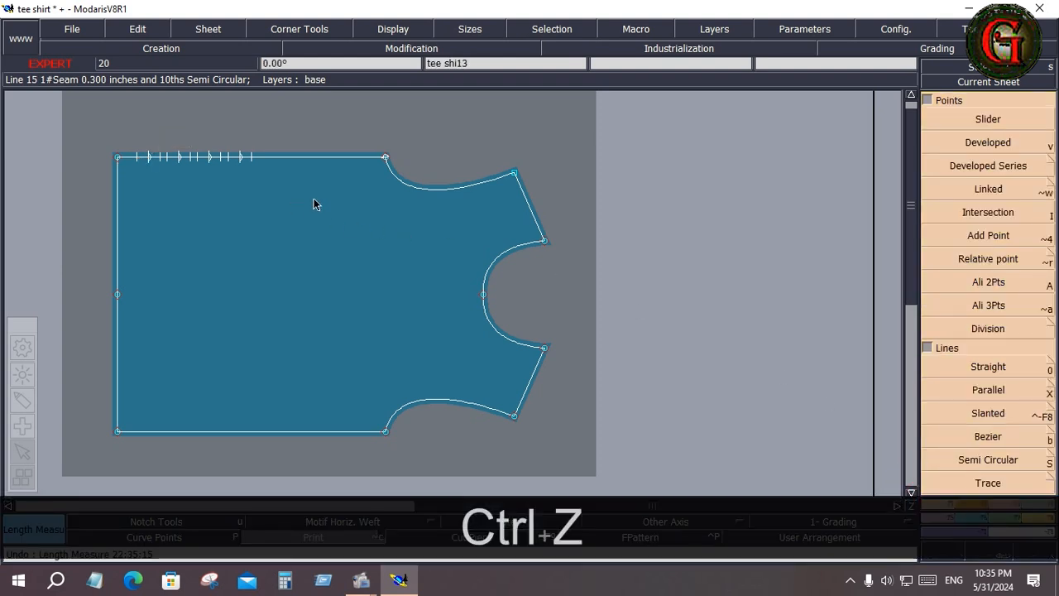
key("ctrl+z")
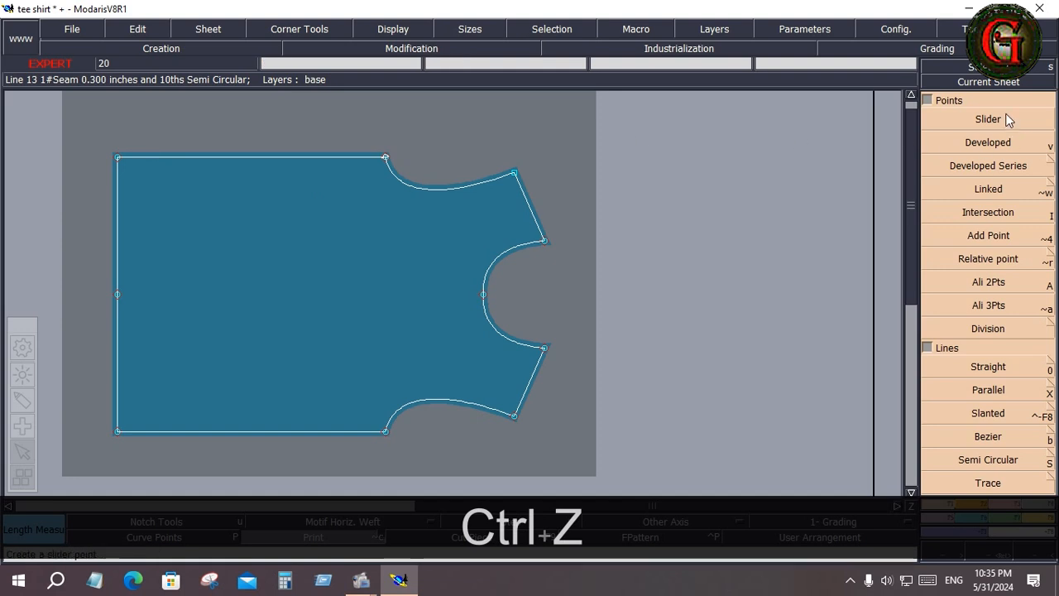
left_click(959, 167)
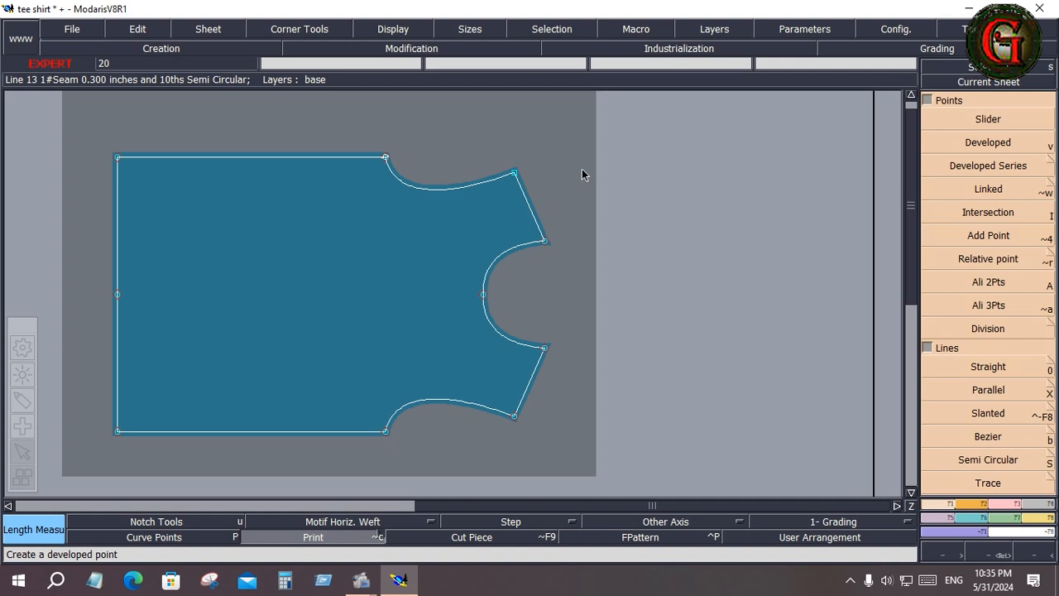
left_click(270, 158)
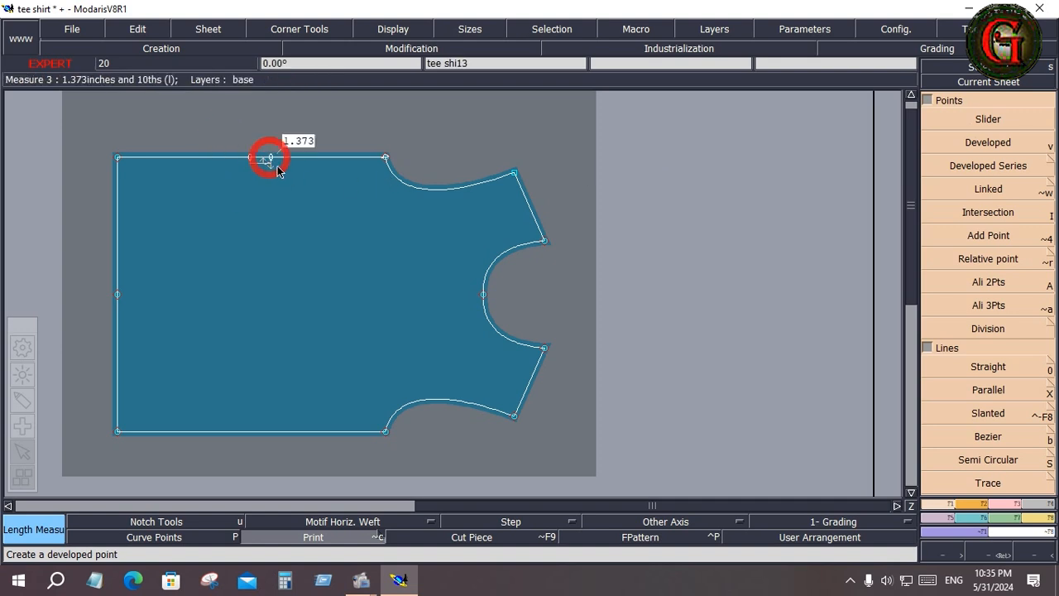
key("ctrl+z")
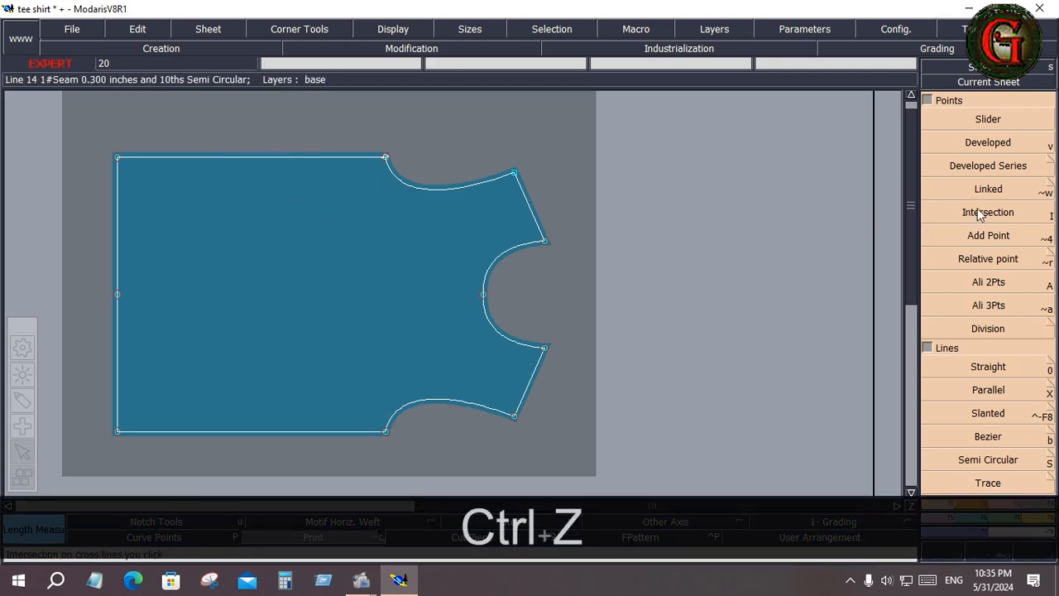
Create a slider point on the upper side line and a developed point on the same line from the upper hem corner.
left_click(982, 121)
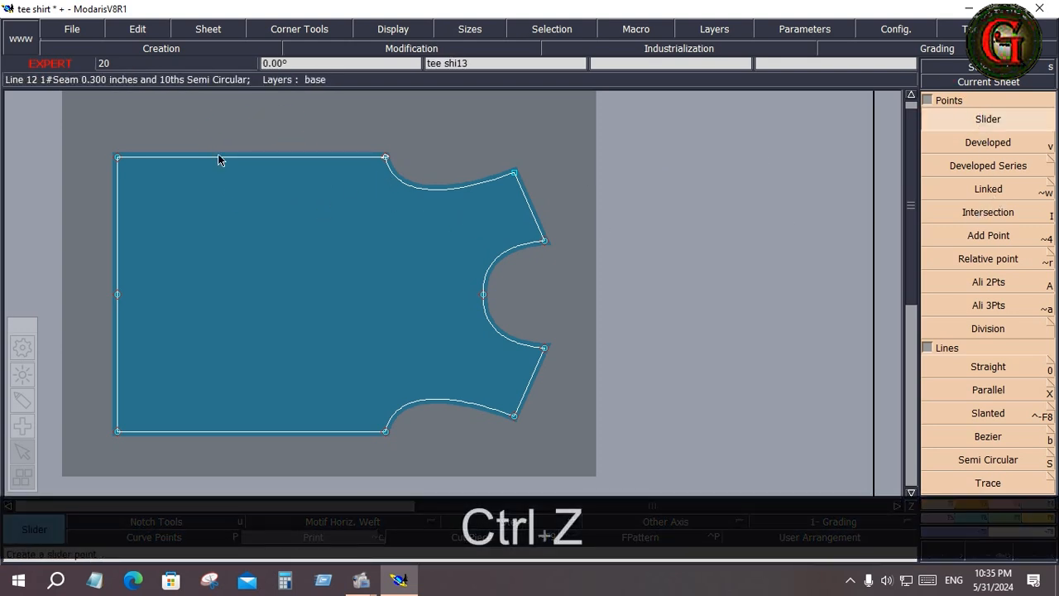
left_click(285, 156)
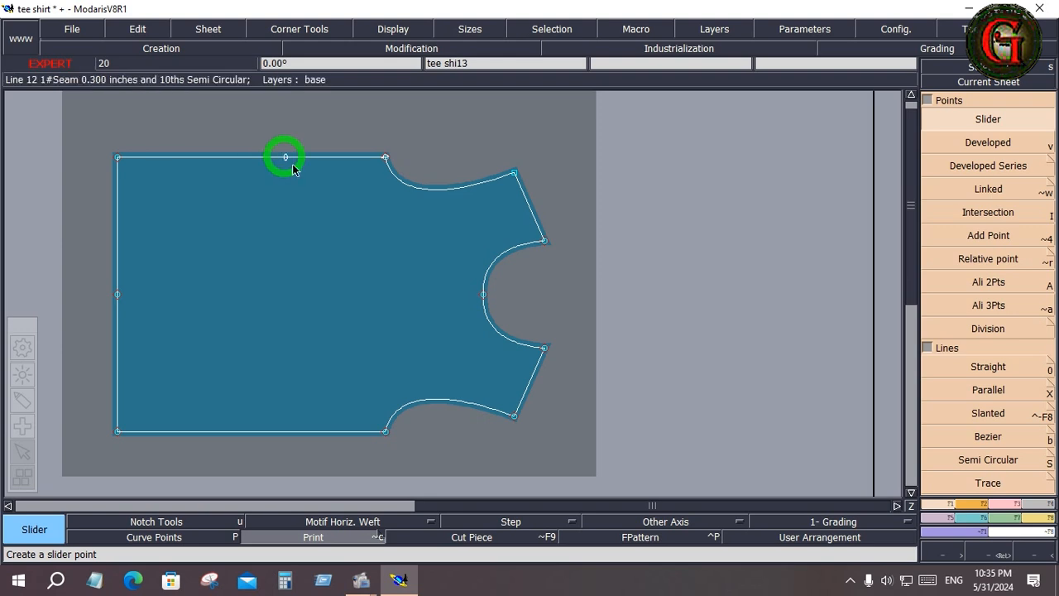
left_click(989, 142)
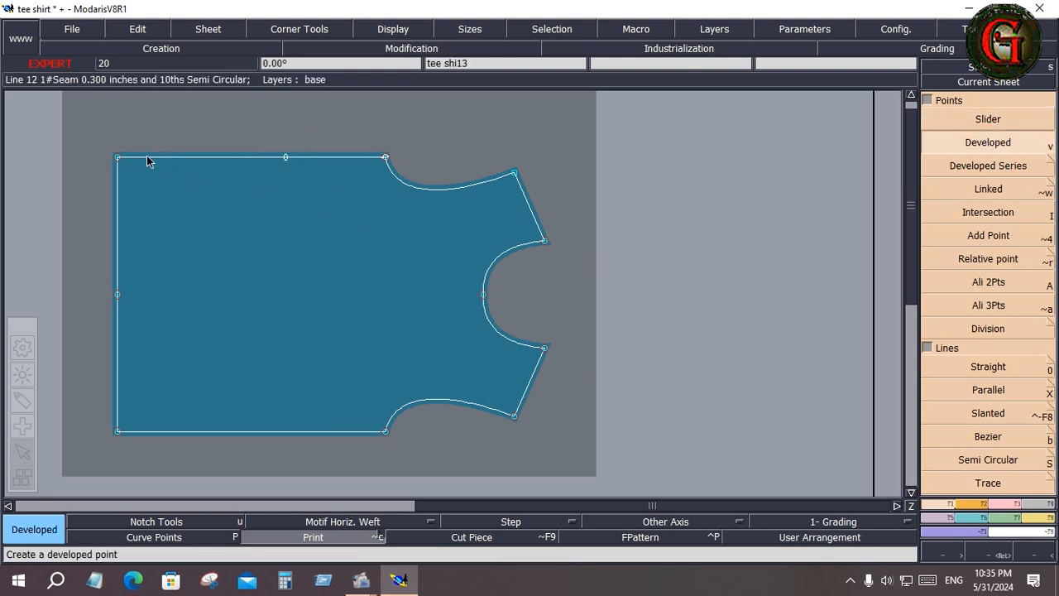
left_click(116, 158)
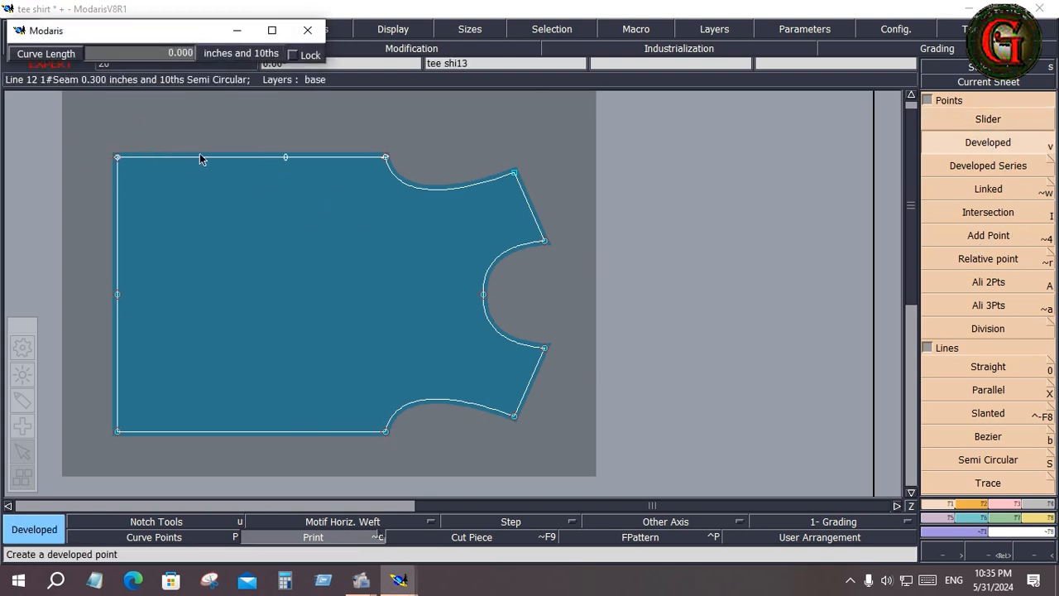
key("Down")
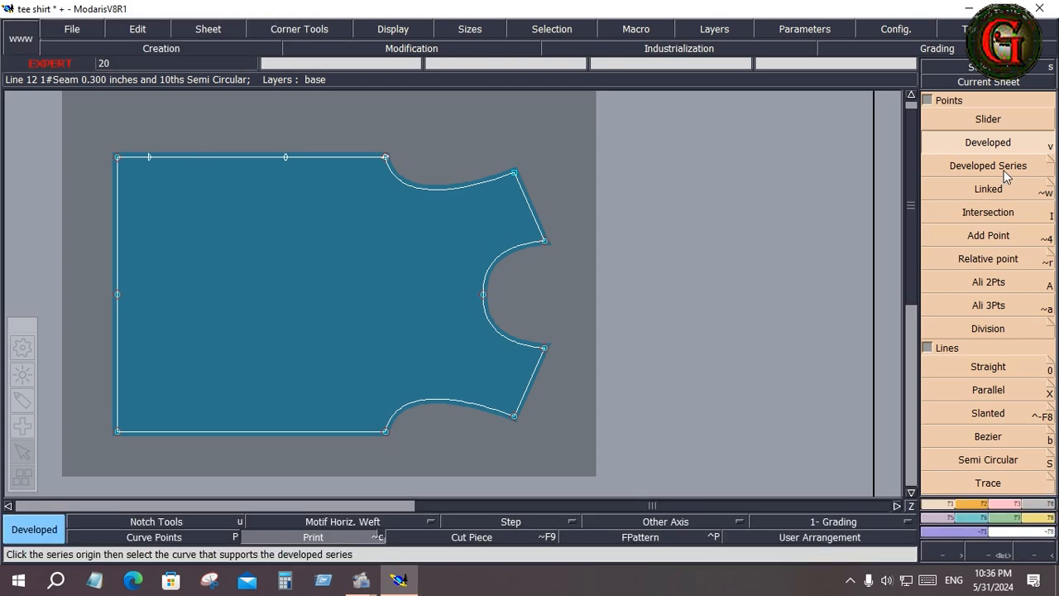
Create a developed series from the upper hem corner down the hem line with a 2 inch step.
left_click(1004, 172)
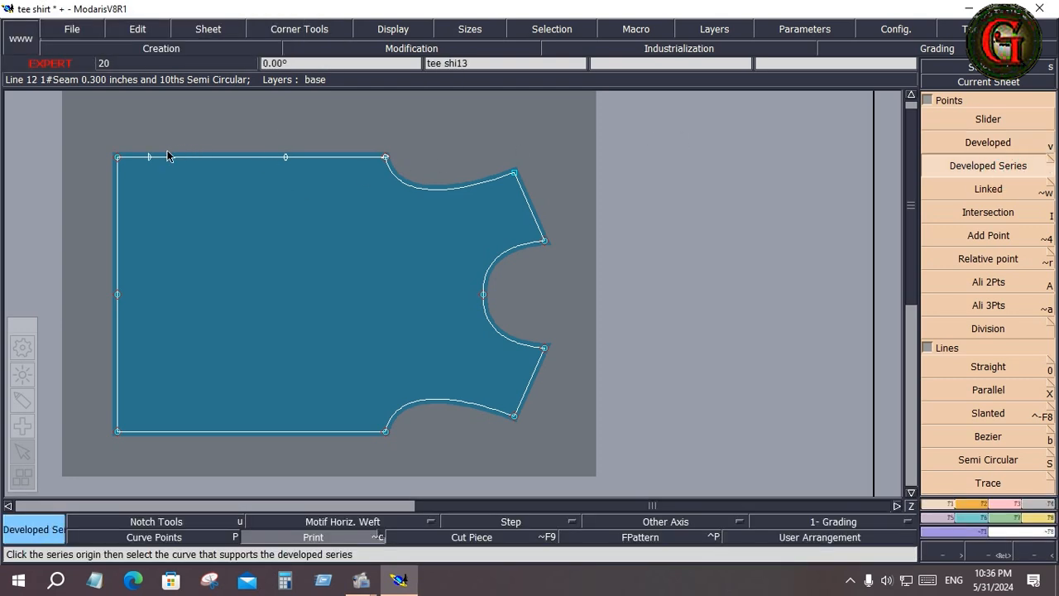
left_click(117, 158)
left_click(119, 221)
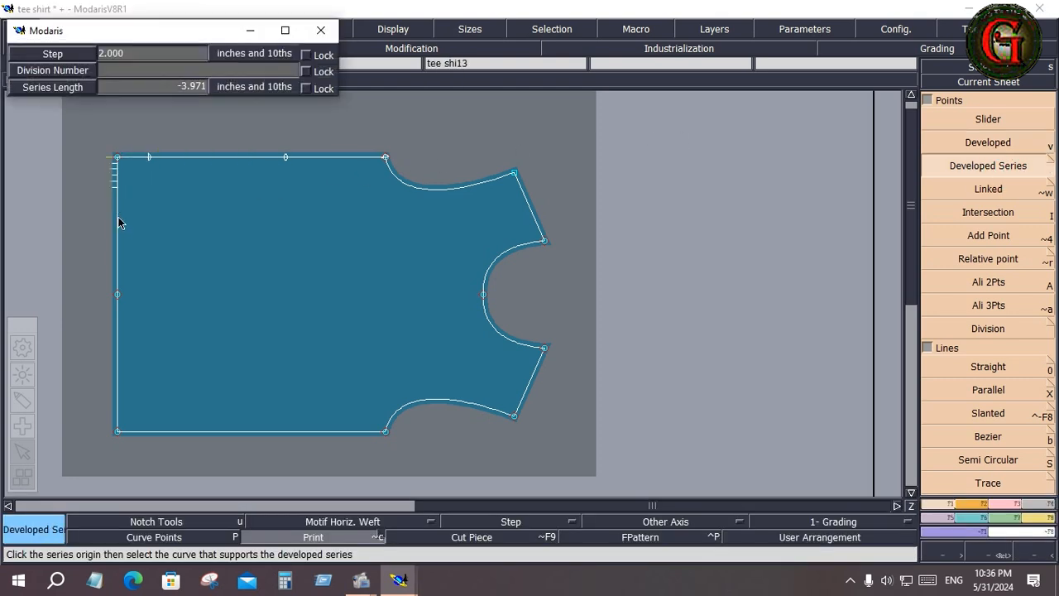
left_click(153, 264)
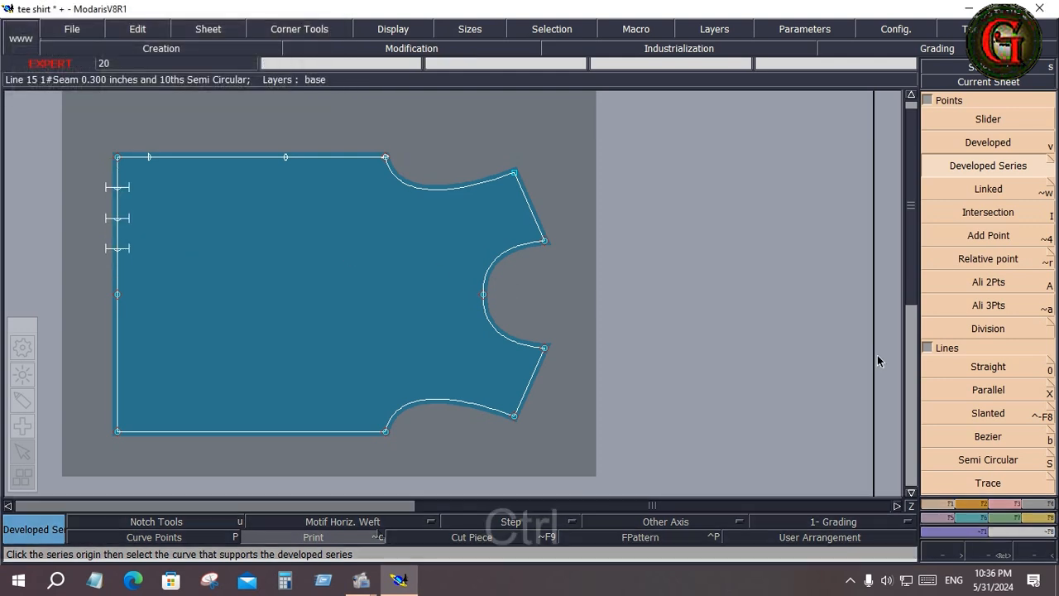
Undo the hem developed series, the developed point and the slider point.
key("ctrl+z")
key("ctrl+z")
key("ctrl+z")
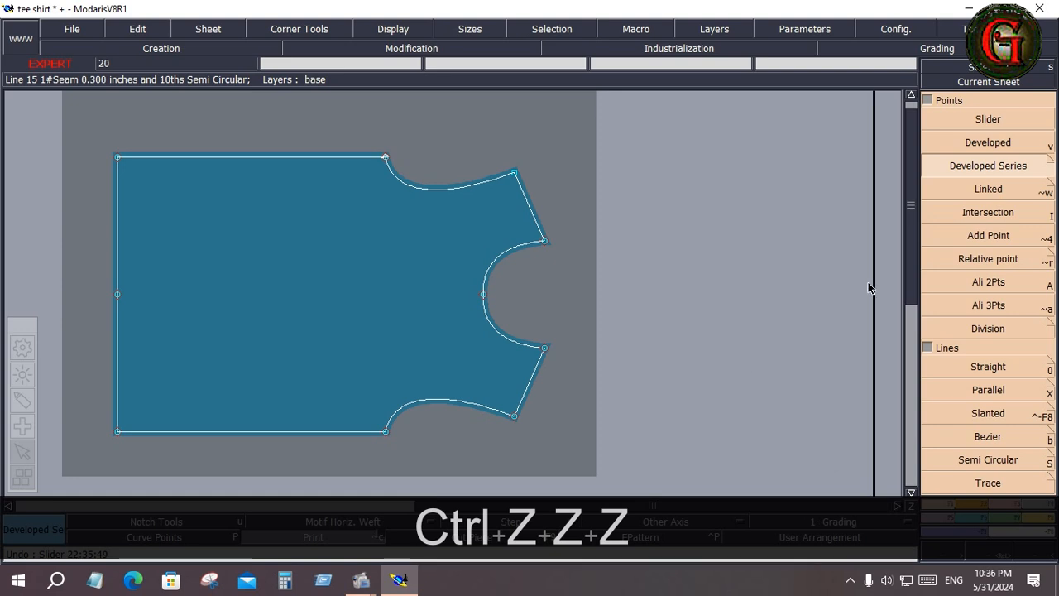
Activate the Linked point tool and circle its name in red with the screen annotation pen, closing the annotation tools when done.
left_click(988, 190)
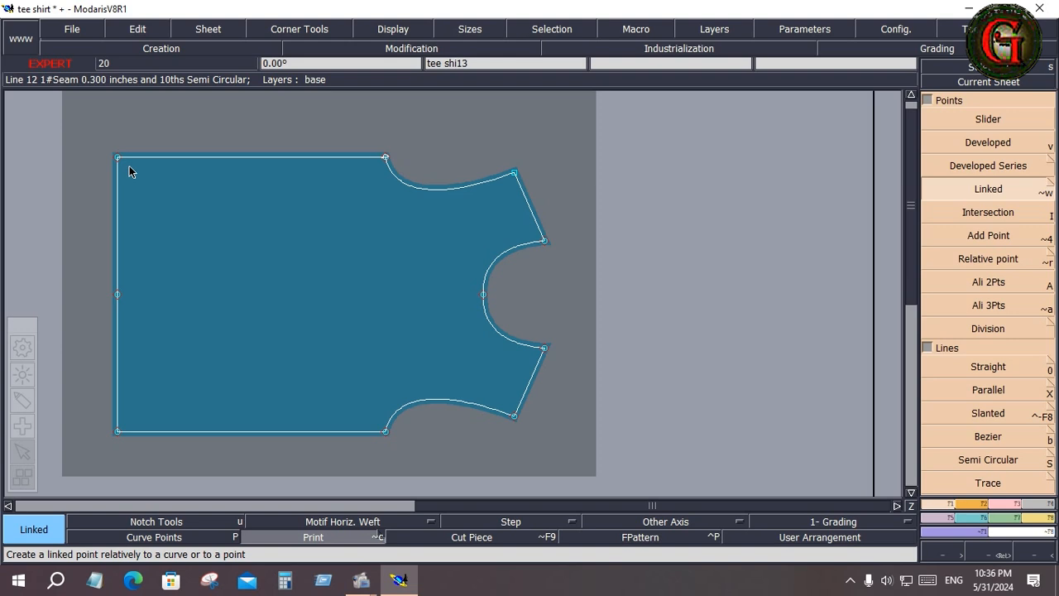
left_click(22, 401)
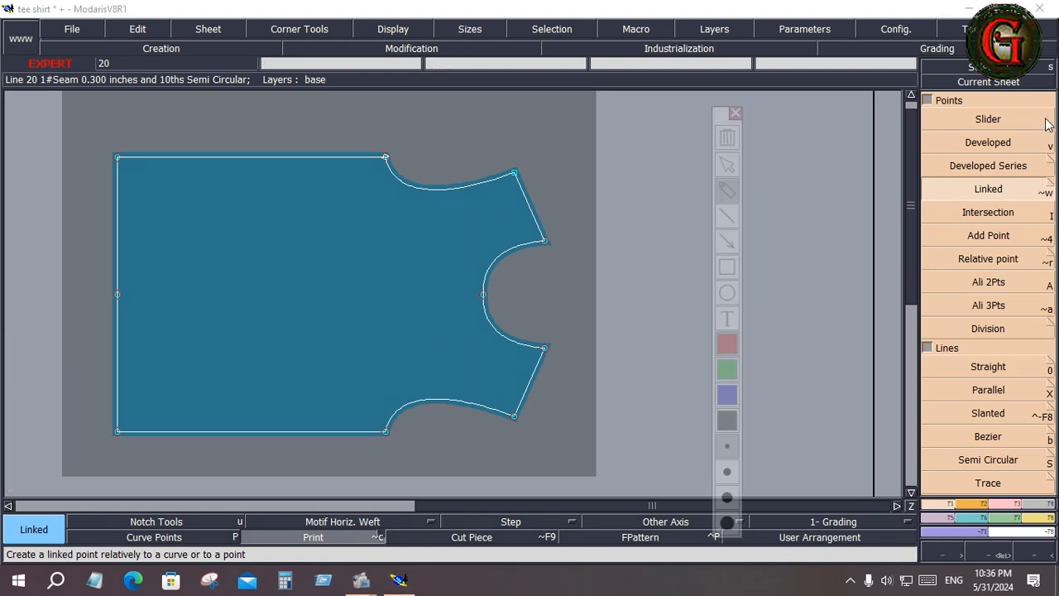
mouse_move(946, 182)
left_mouse_down()
mouse_move(1024, 182)
mouse_move(1014, 200)
mouse_move(964, 198)
left_mouse_up()
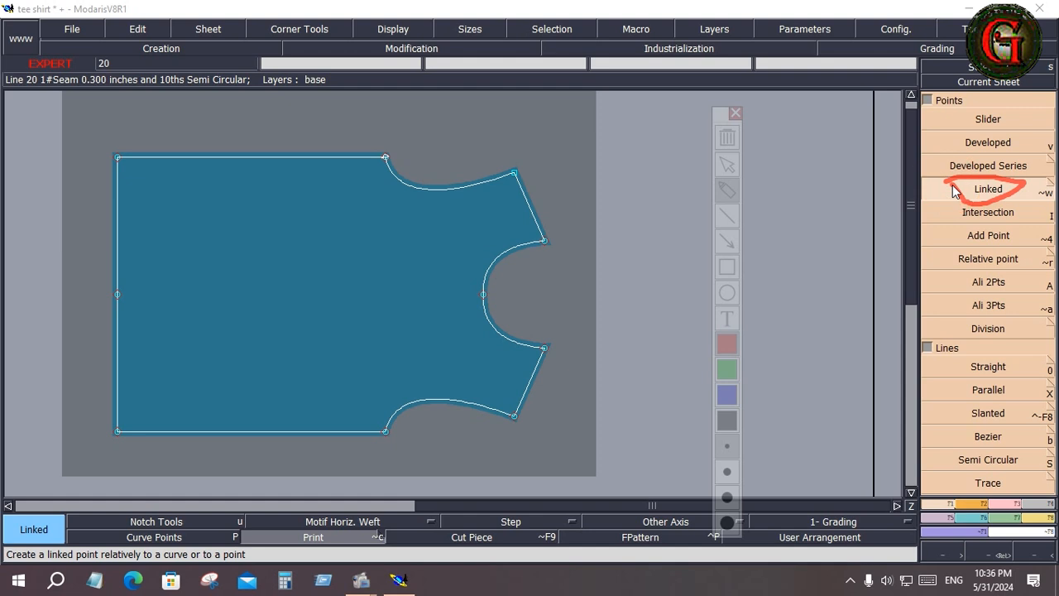
left_click(736, 114)
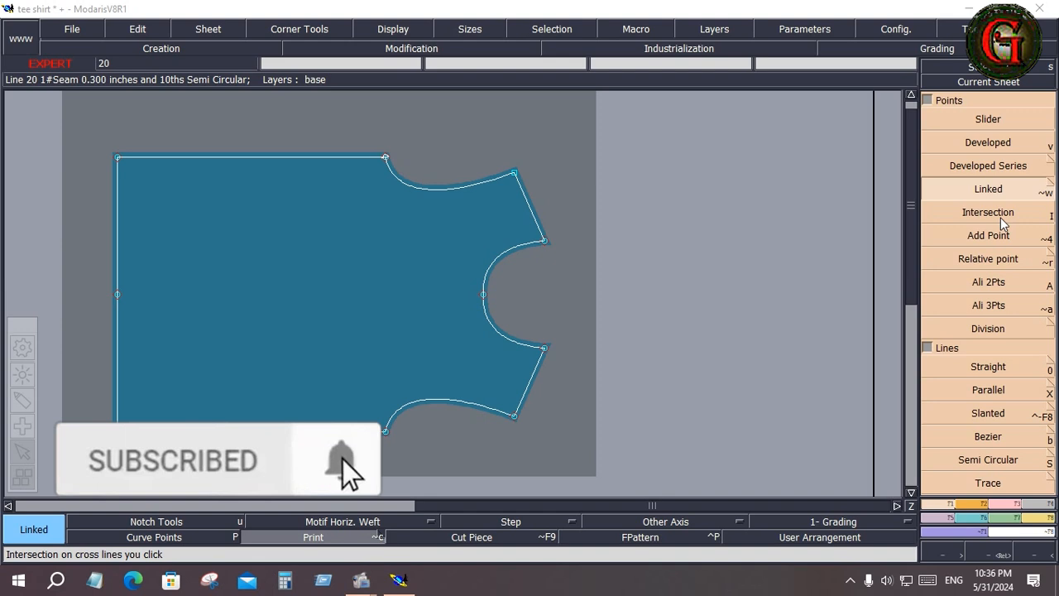
Create a linked point on the upper side line about 4.3 inches from the upper hem corner.
left_click(119, 157)
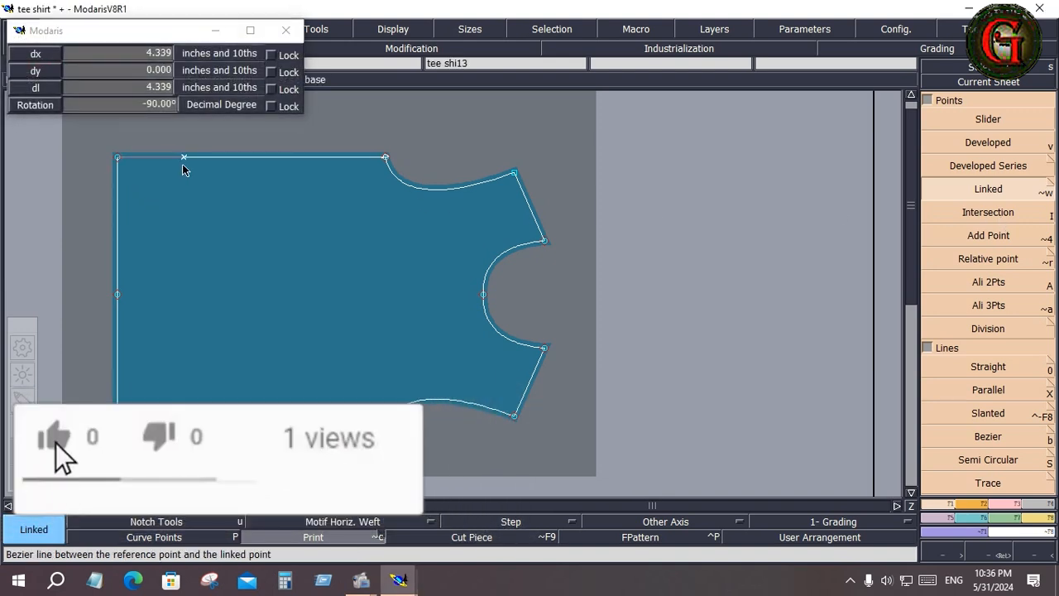
left_click(184, 157)
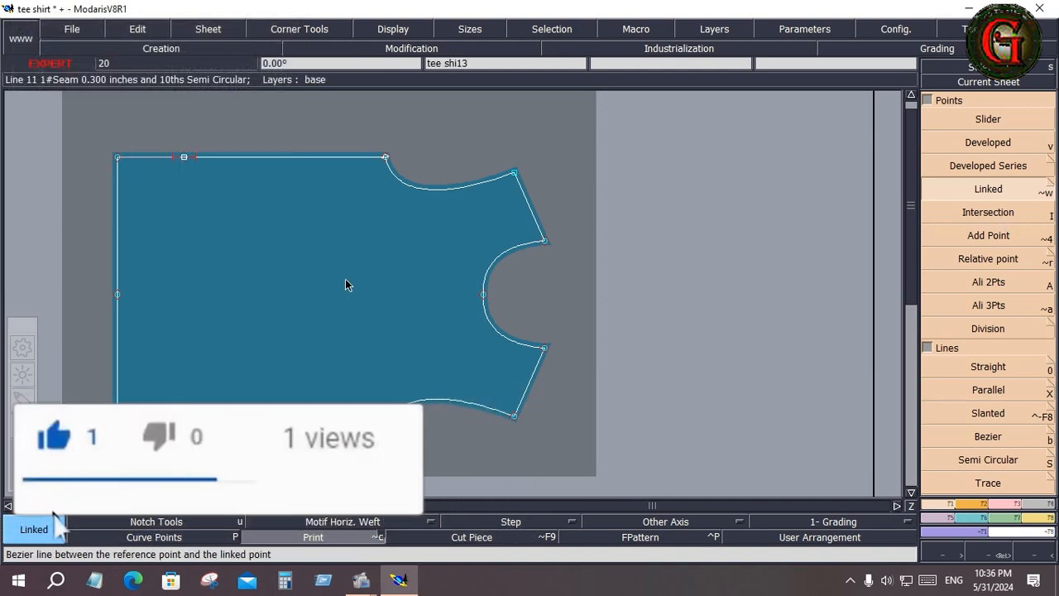
Create linked points about 7.2 inches straight inward from the hem's midpoint and on the hem line above the lower hem corner.
left_click(117, 294)
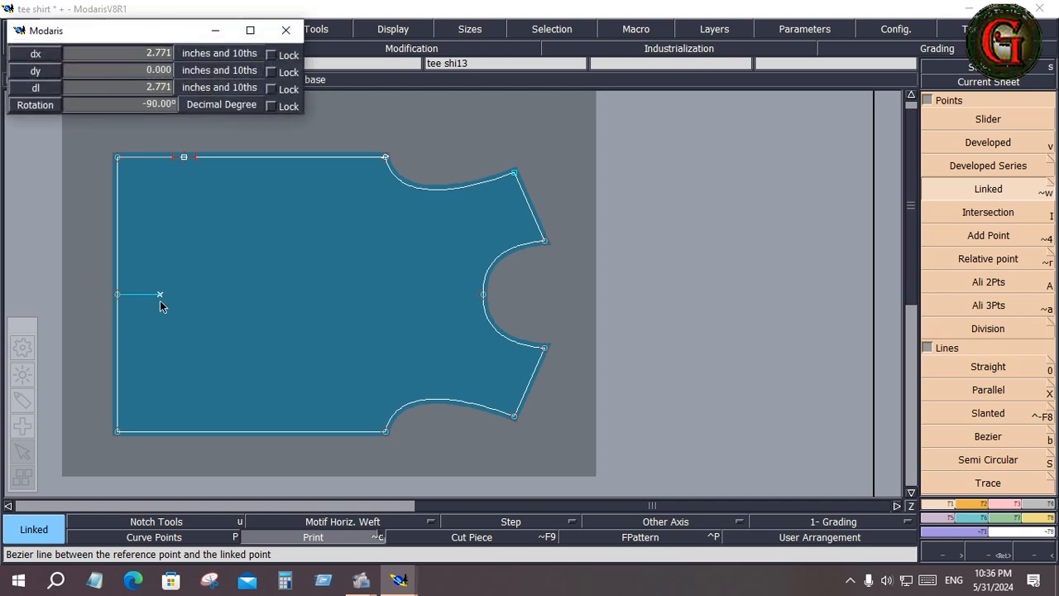
left_click(228, 294)
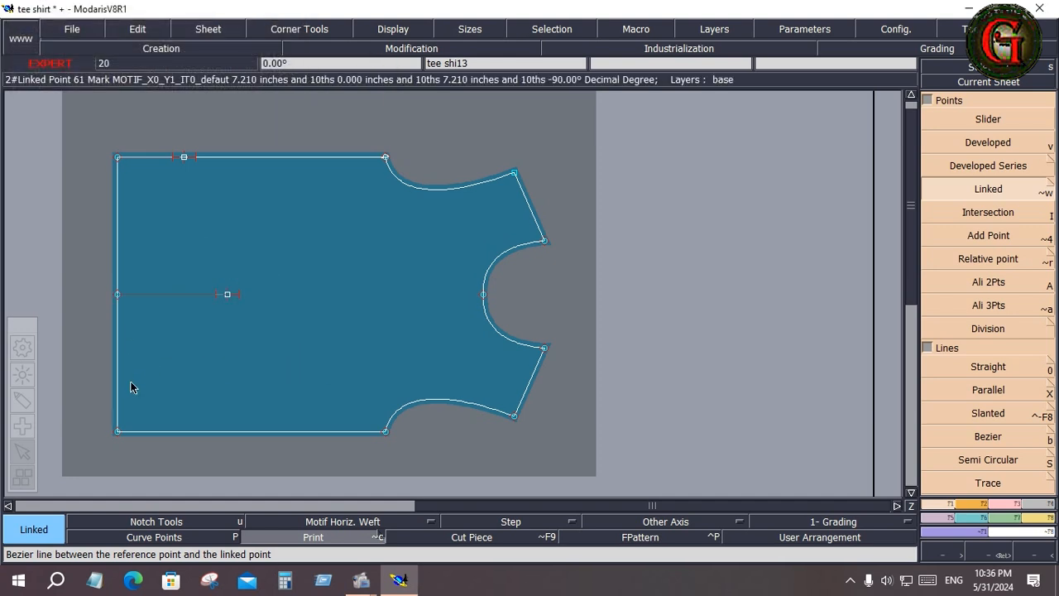
left_click(118, 430)
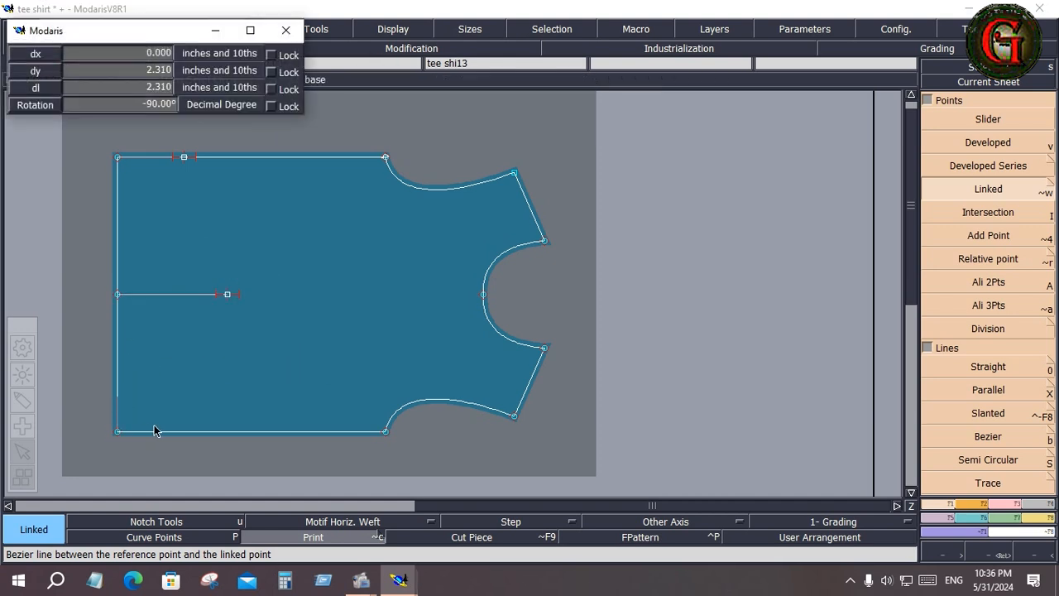
left_click(143, 362)
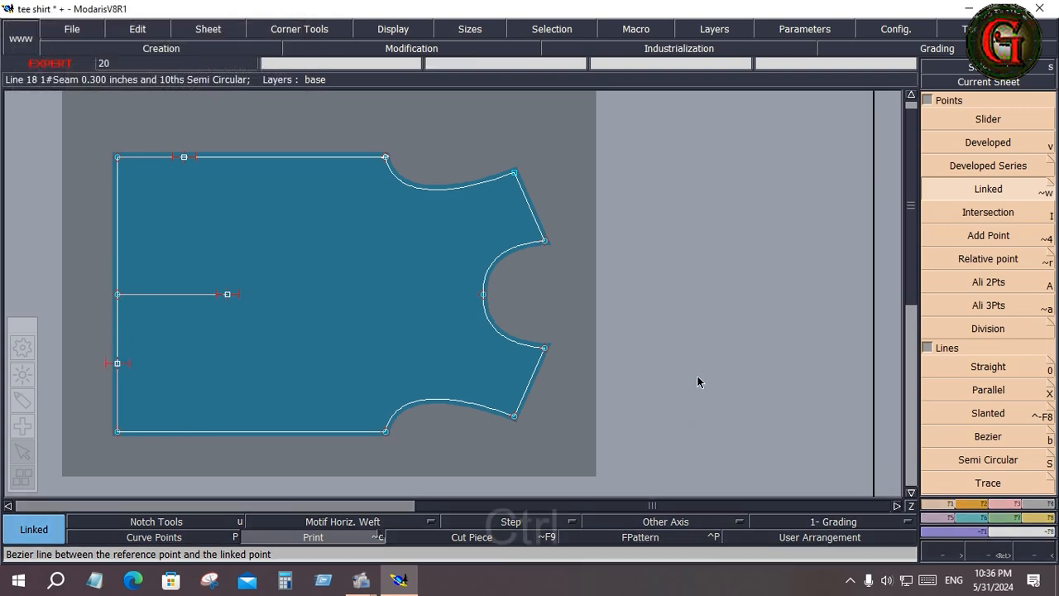
Undo the three linked points on the side line, inside the body and on the hem line.
key("ctrl+z")
key("ctrl+z")
key("ctrl+z")
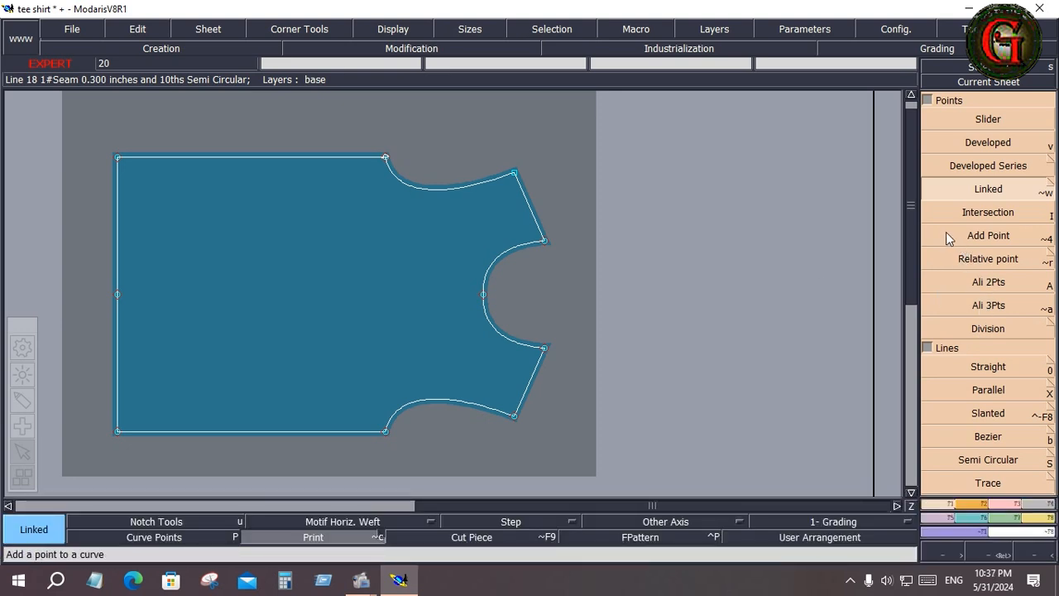
Circle the Linked and Intersection tool names in red with the screen annotation pen, then close the annotation tools.
left_click(22, 402)
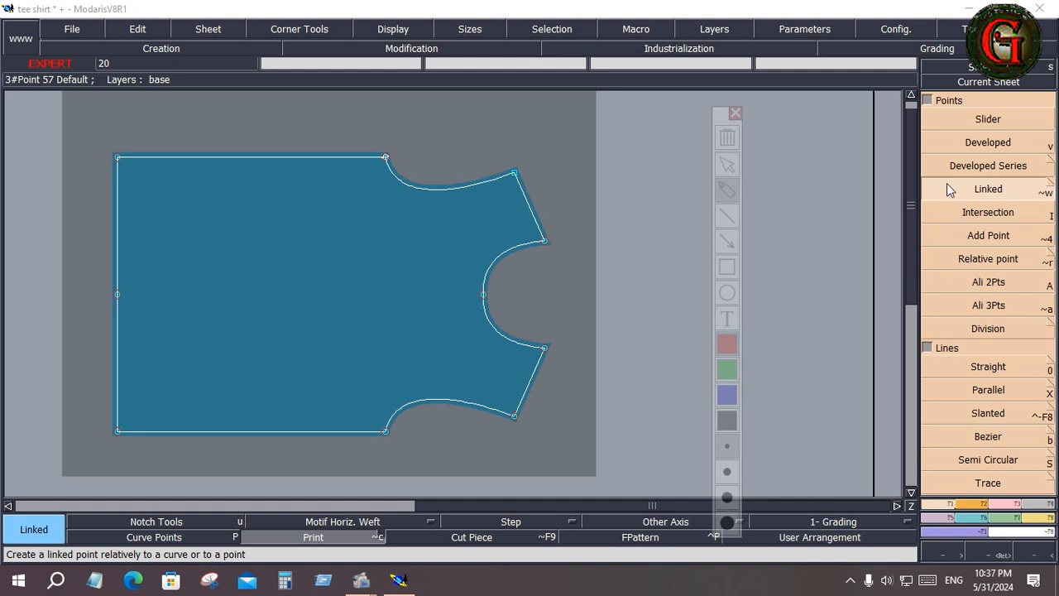
mouse_move(921, 177)
left_mouse_down()
mouse_move(1040, 190)
mouse_move(1045, 240)
mouse_move(917, 203)
mouse_move(926, 178)
left_mouse_up()
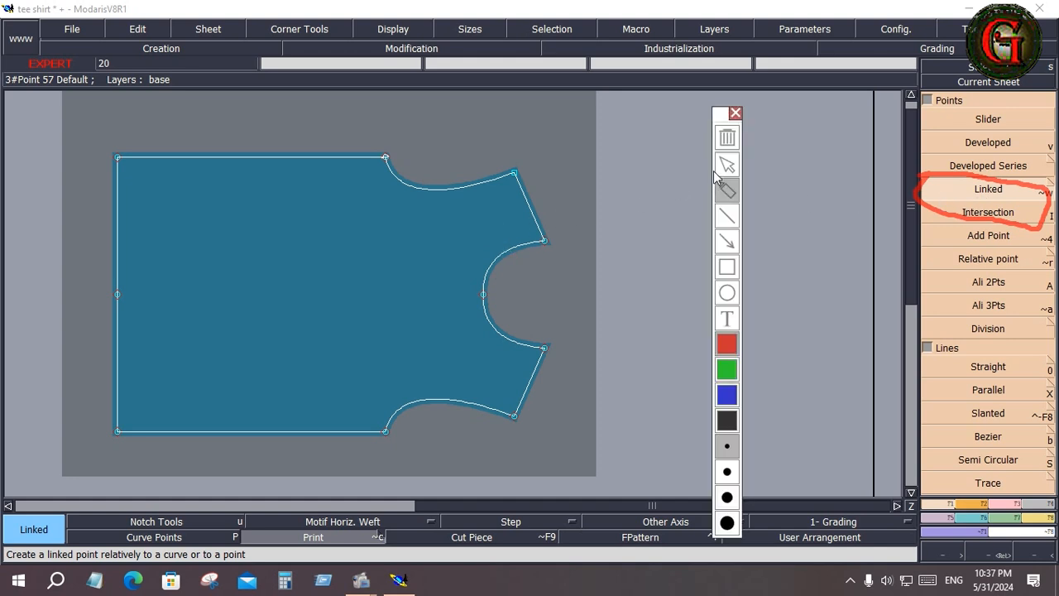
left_click(735, 114)
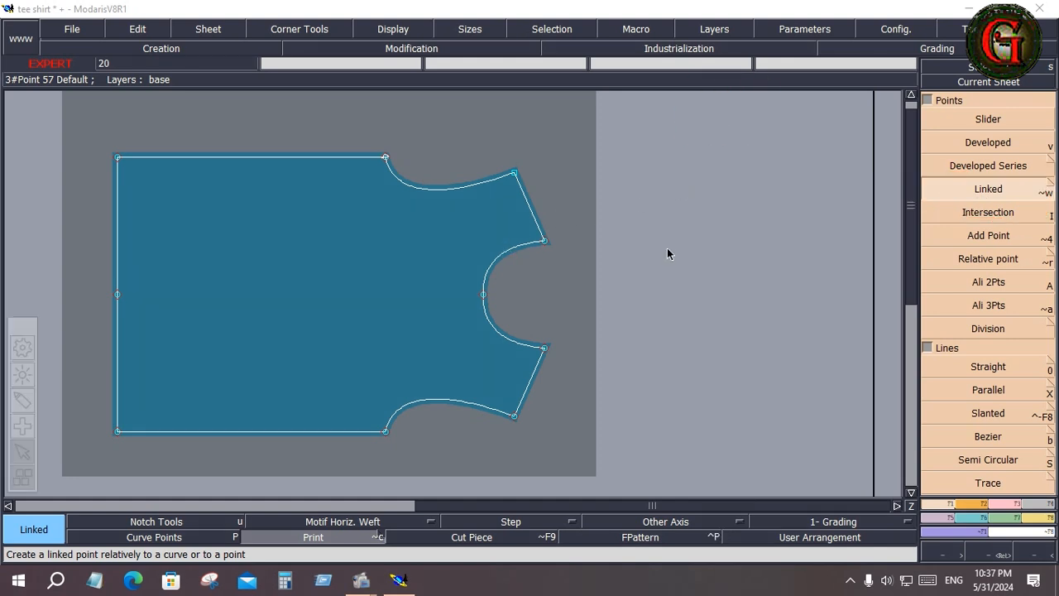
Activate the Add Point tool and display the curve points on the body pattern.
left_click(963, 235)
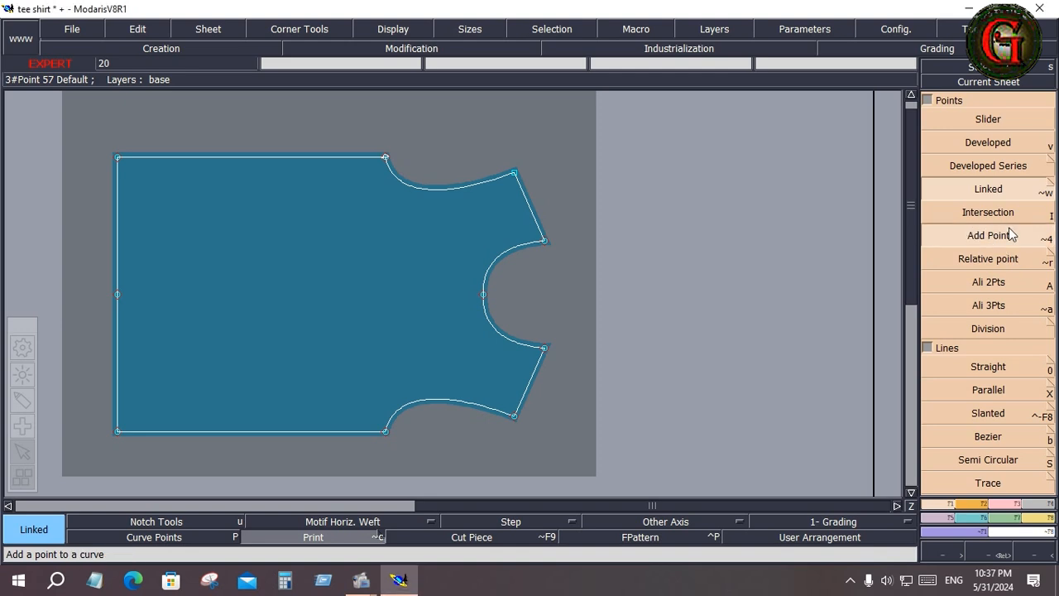
left_click(1009, 229)
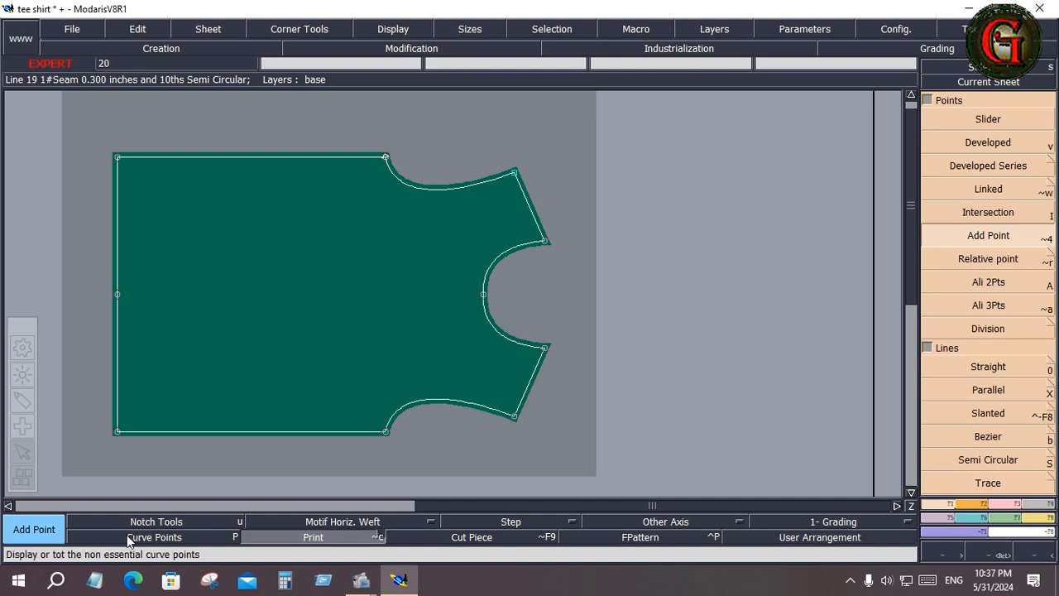
left_click(159, 538)
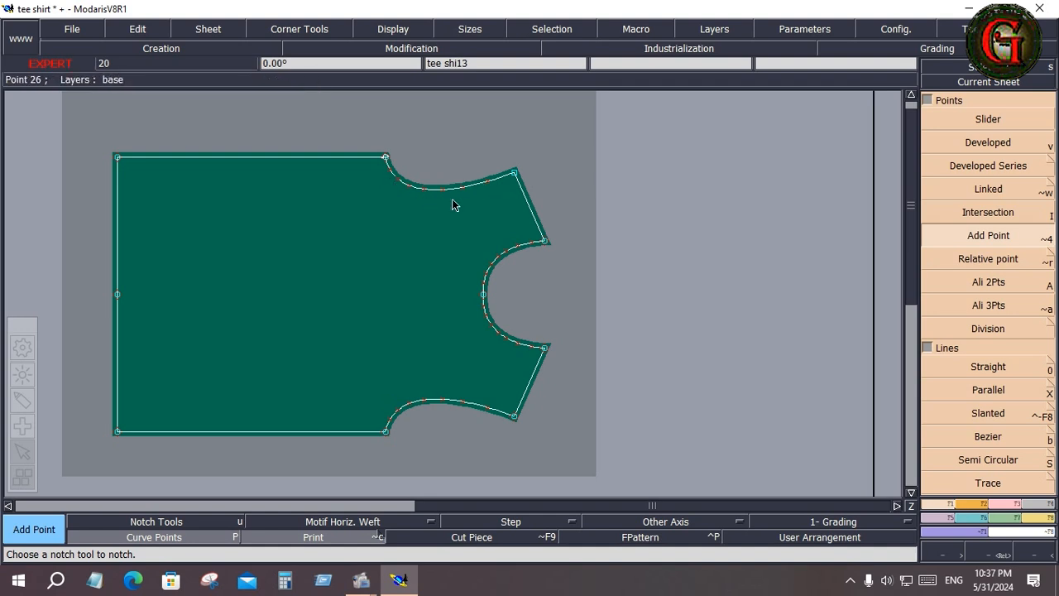
Examine the curve points along the upper armhole at close range.
key("Return")
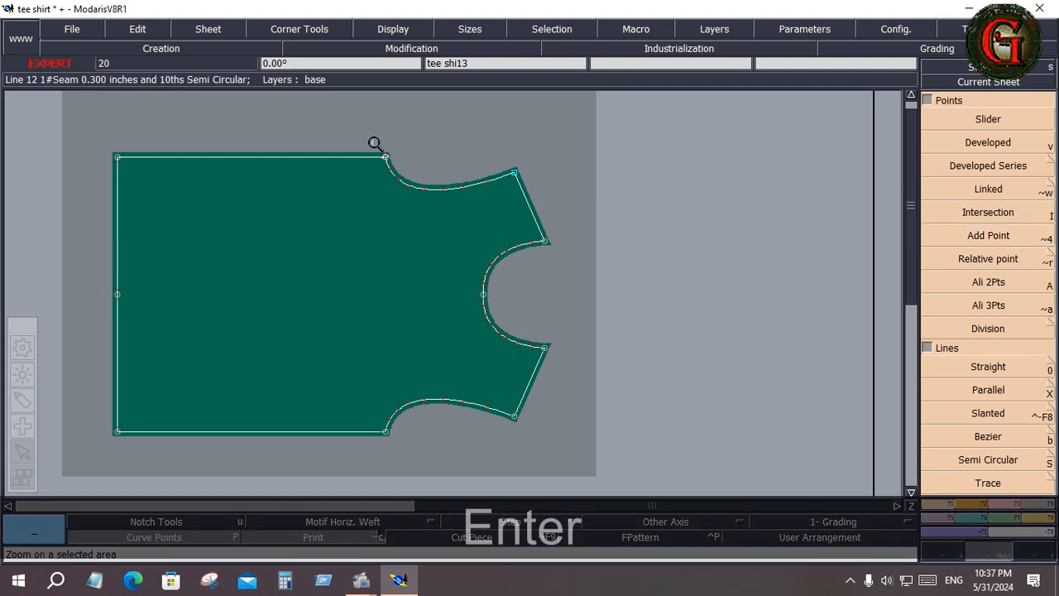
left_click_drag(365, 154, 515, 199)
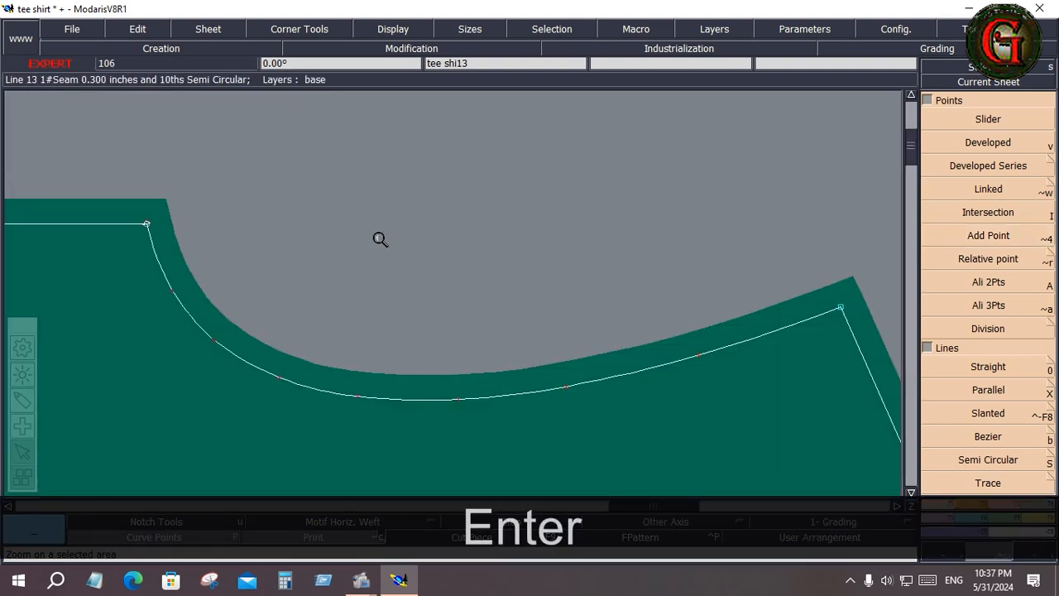
key("ctrl+z")
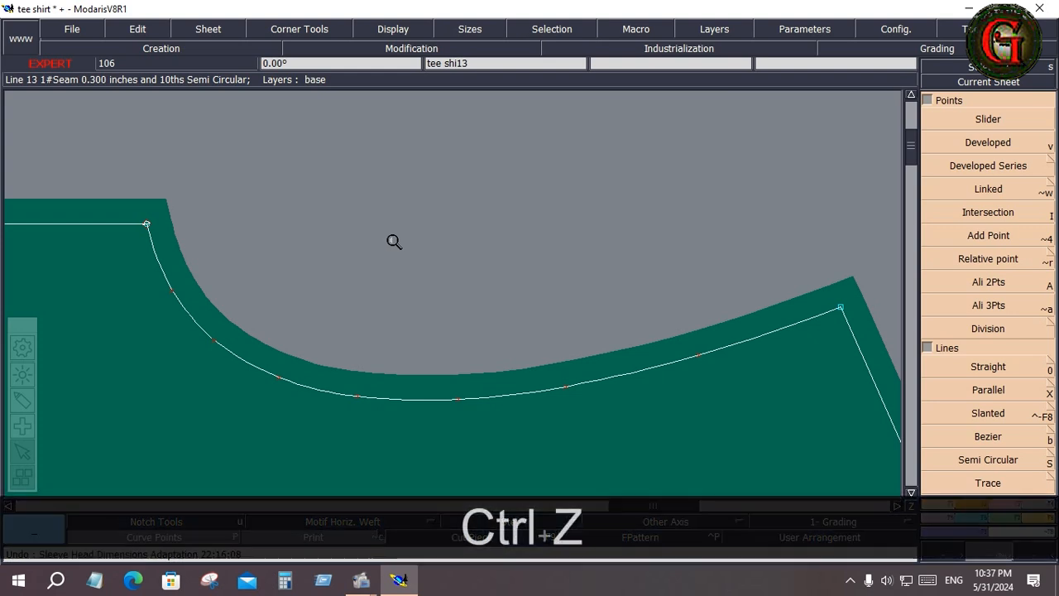
key("Home")
key("Insert")
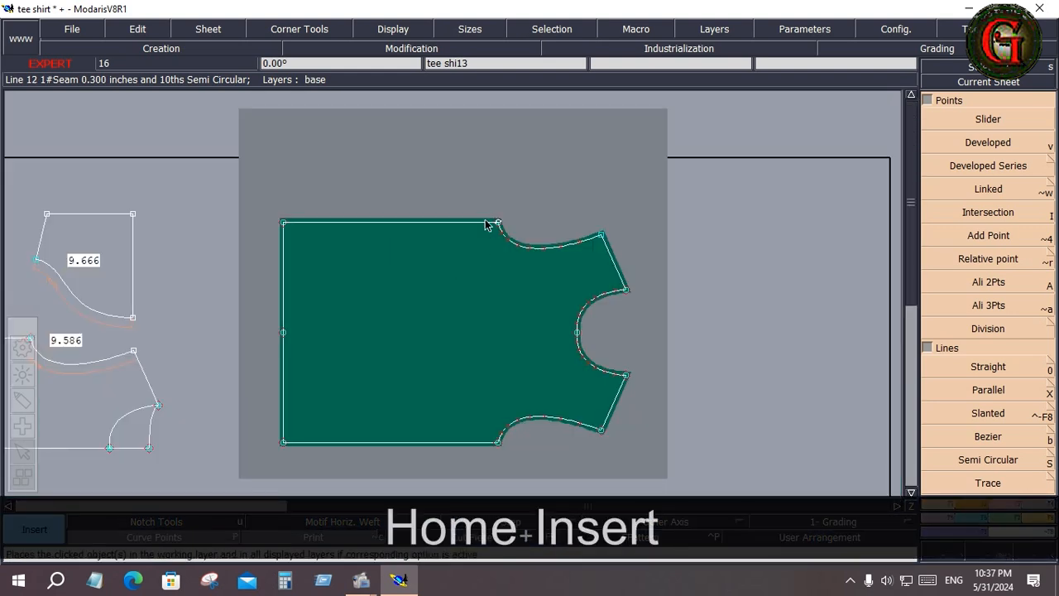
scroll(488, 219, "up", 2)
scroll(574, 243, "up", 2)
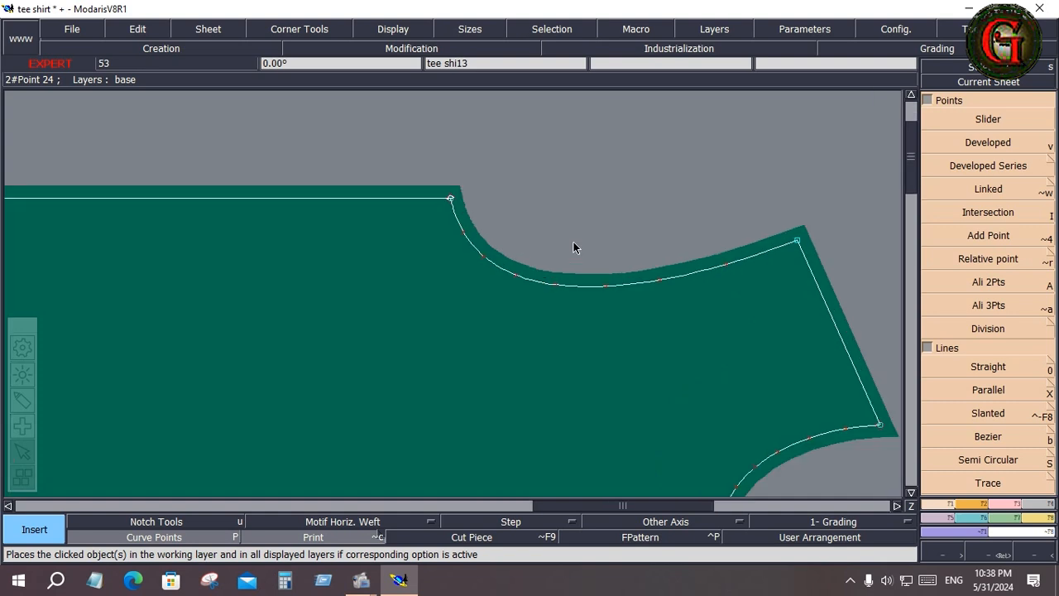
scroll(576, 244, "down", 1)
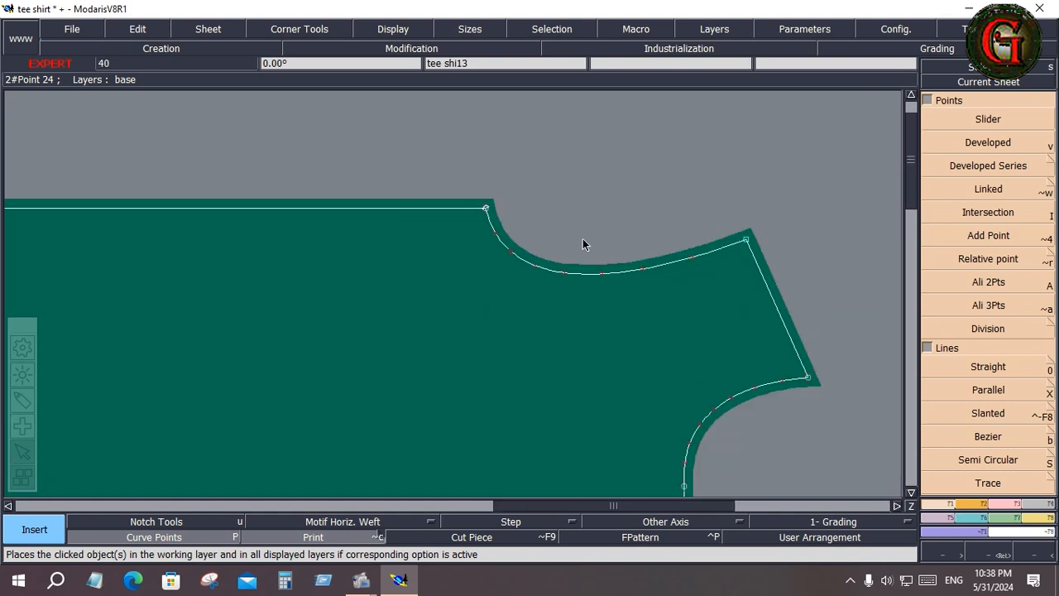
scroll(583, 244, "up", 1)
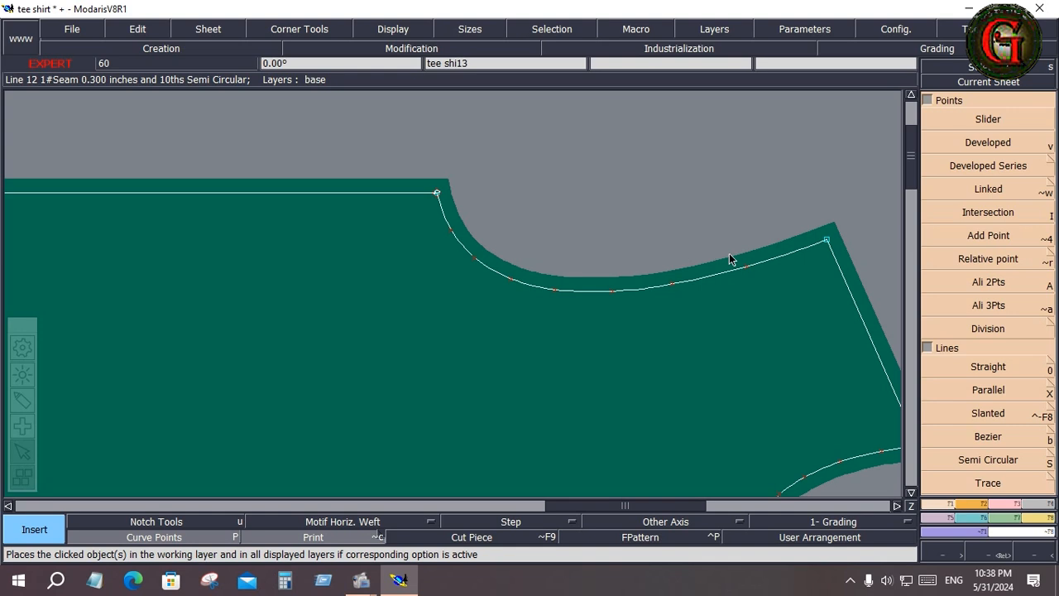
scroll(729, 253, "down", 1)
scroll(729, 253, "up", 1)
scroll(729, 253, "down", 1)
scroll(728, 252, "up", 1)
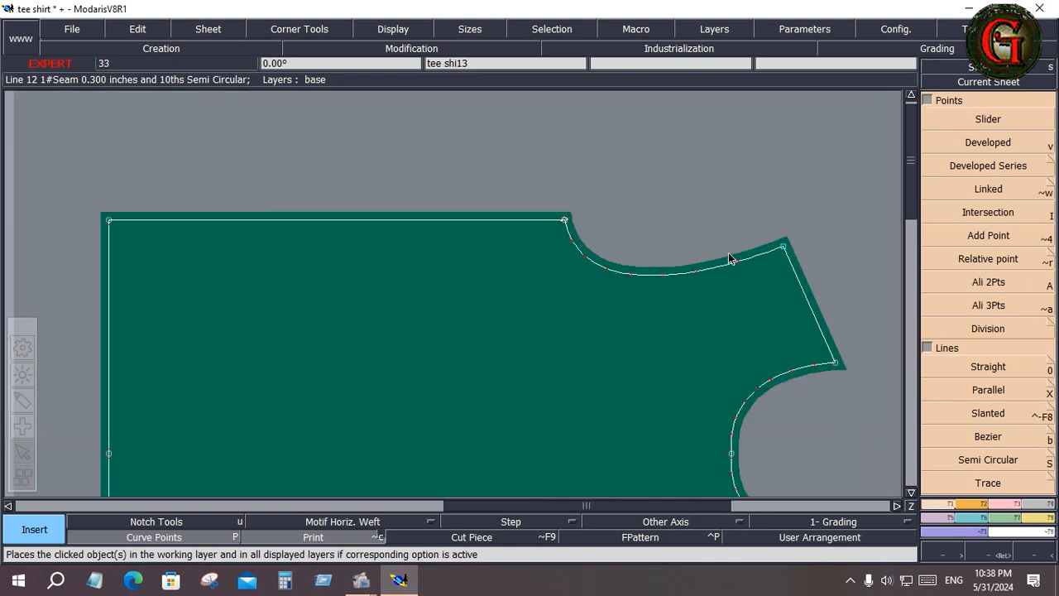
scroll(728, 253, "up", 2)
scroll(728, 253, "up", 1)
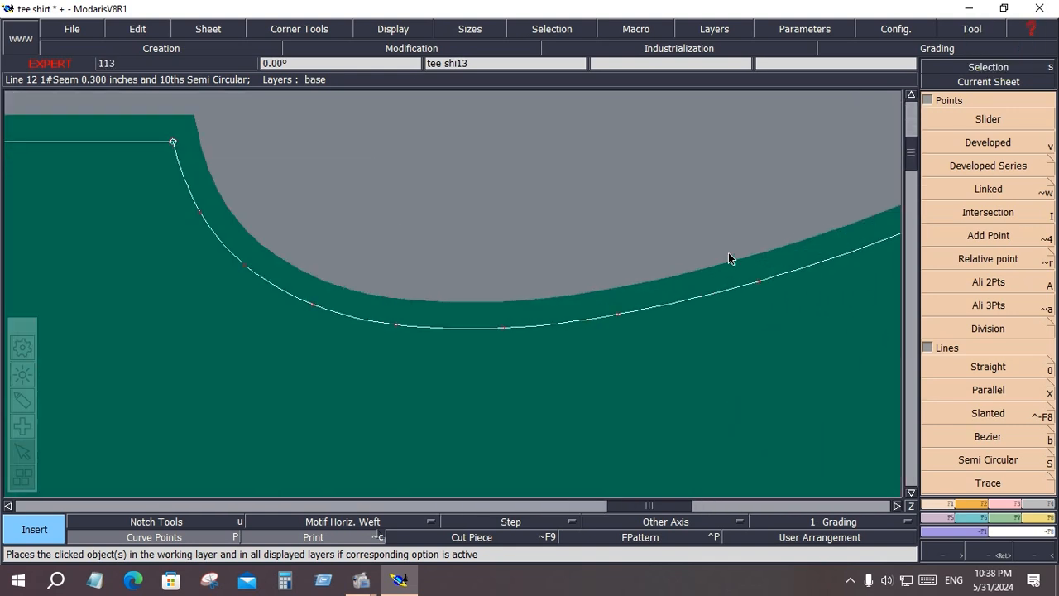
scroll(729, 252, "down", 1)
scroll(728, 252, "up", 1)
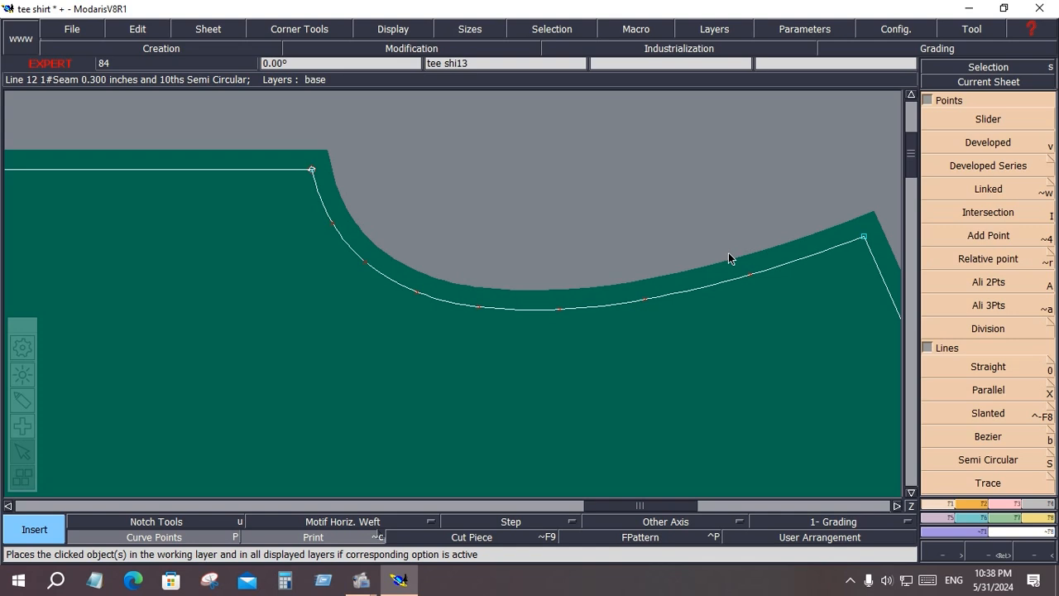
scroll(728, 253, "up", 1)
scroll(728, 253, "down", 1)
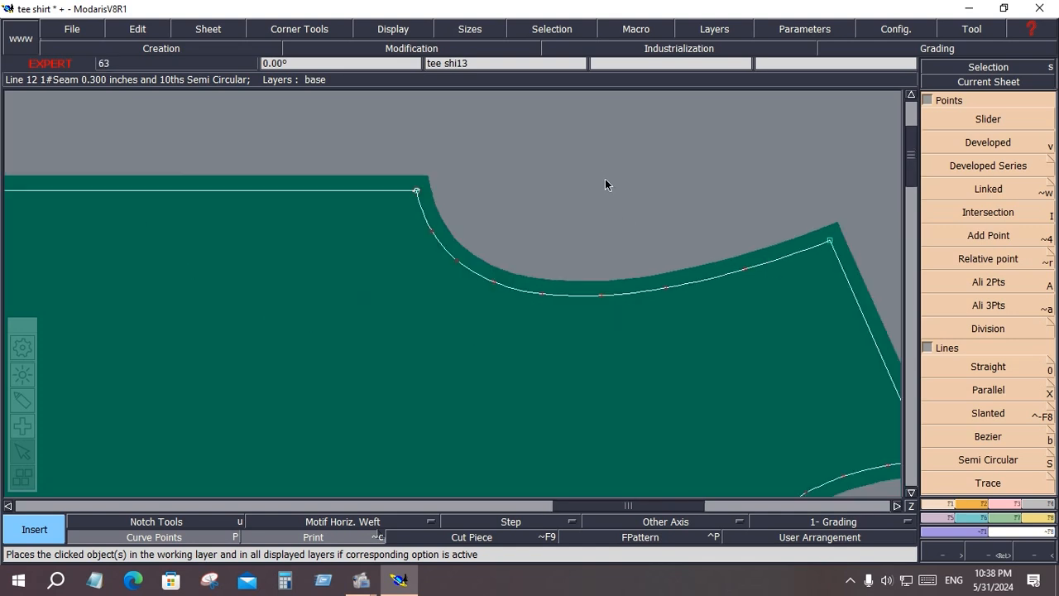
Delete the mark on the underarm corner point where the upper armhole meets the side line.
key("Return")
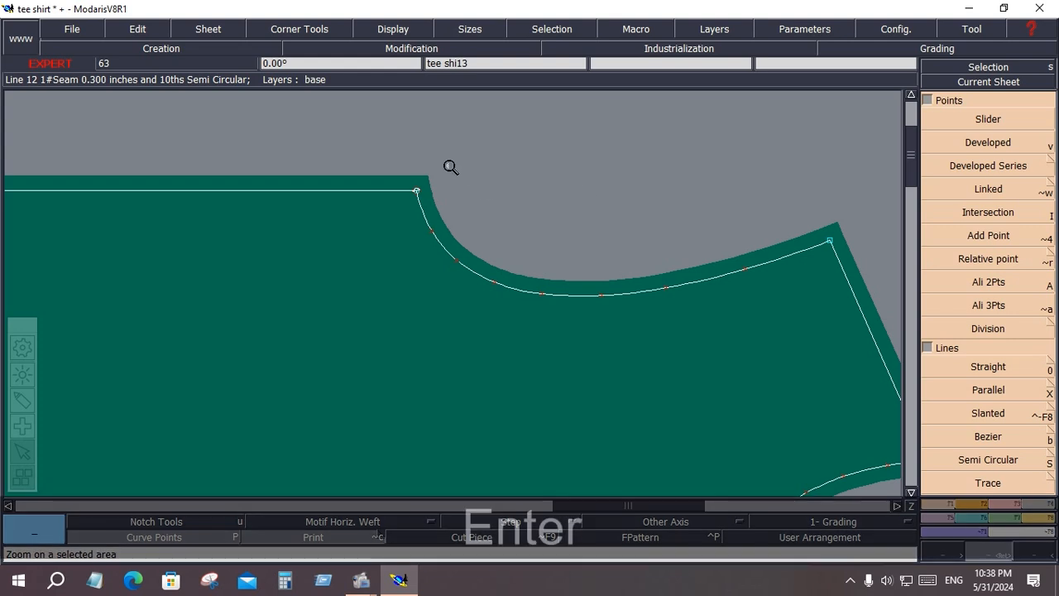
left_click_drag(386, 149, 851, 327)
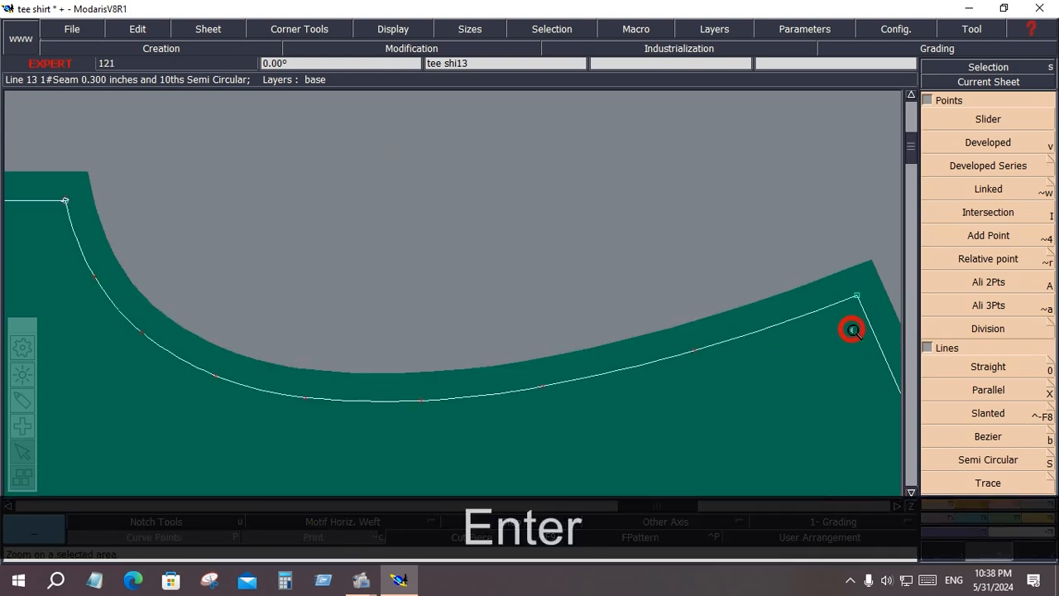
key("Delete")
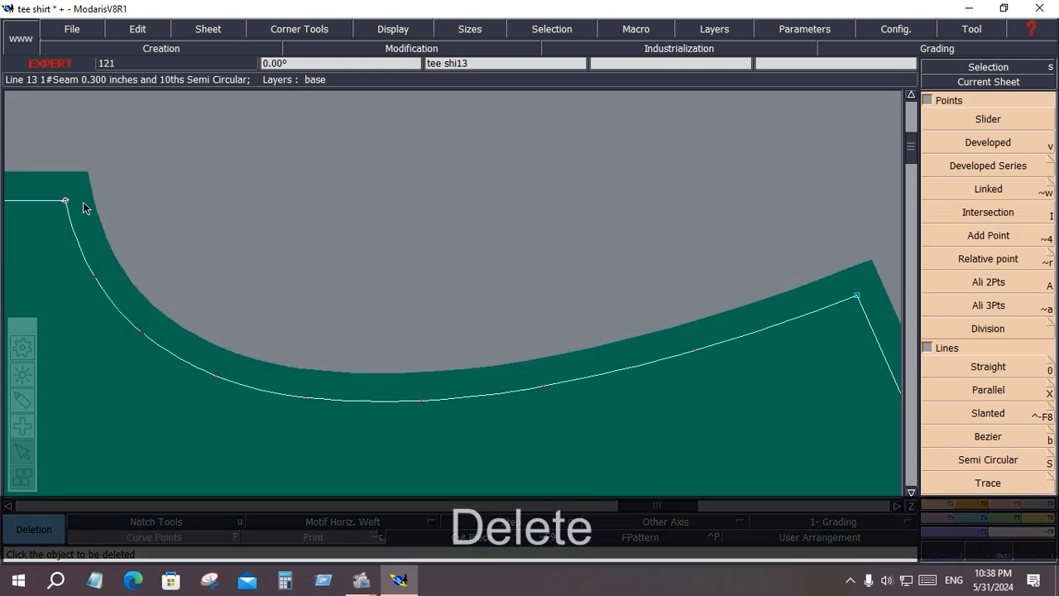
left_click(65, 201)
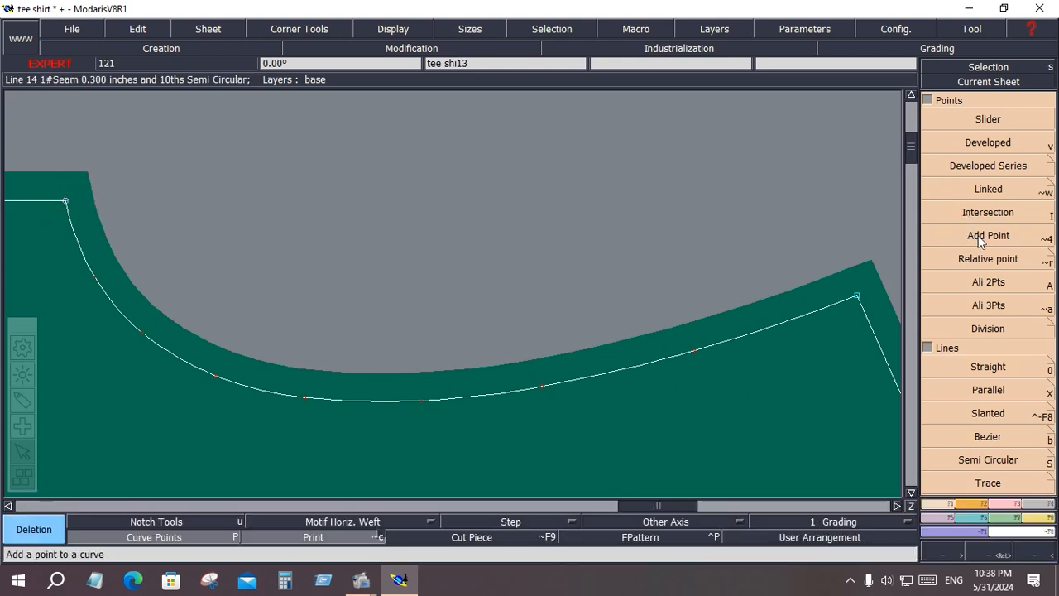
Delete the two curve points nearest the shoulder on the upper armhole.
left_click(978, 235)
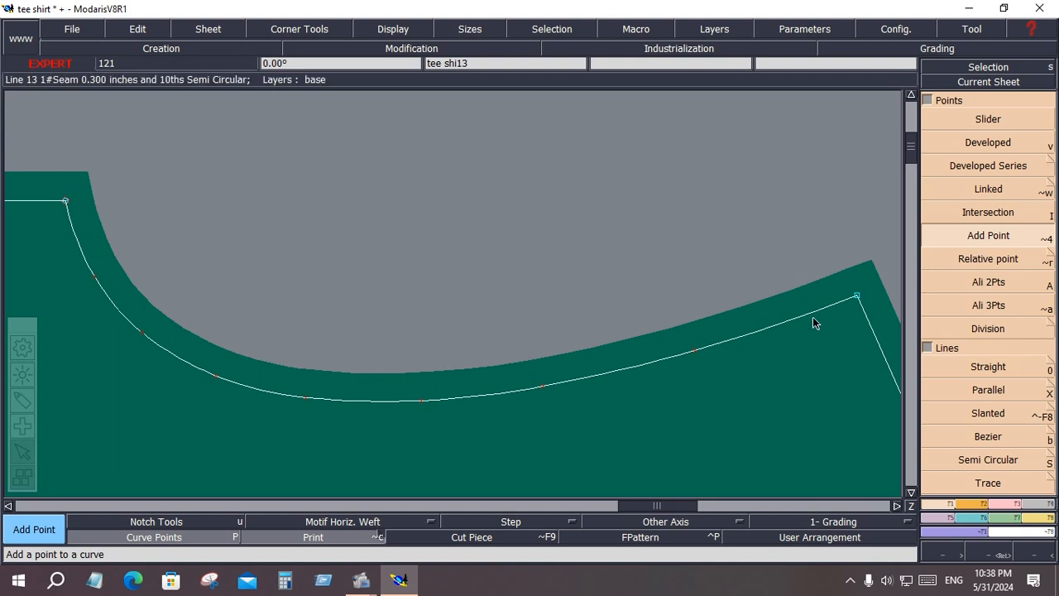
key("Delete")
left_click(692, 352)
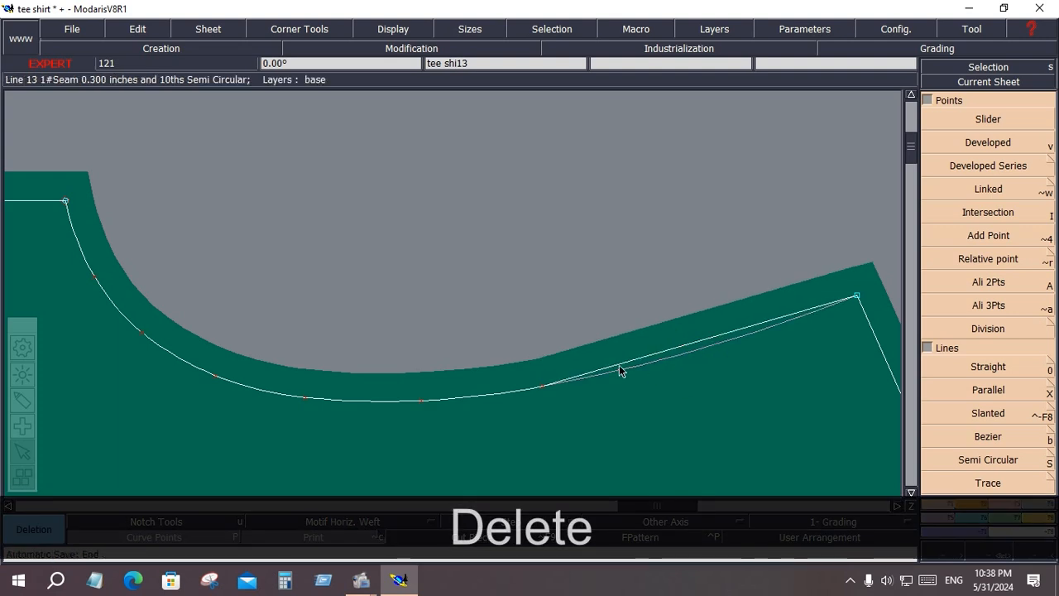
left_click(540, 386)
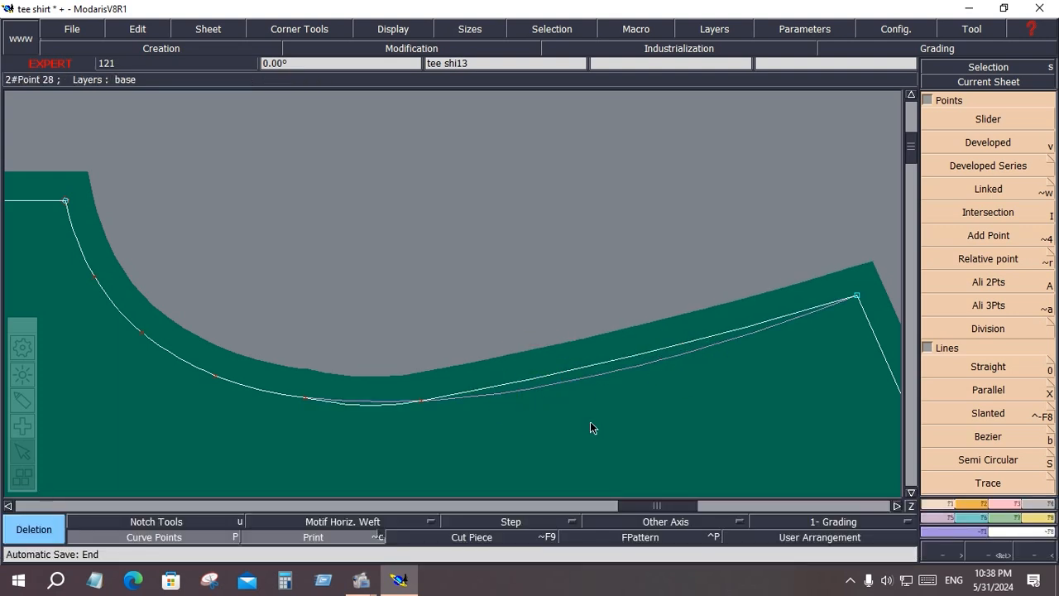
Deselect the body piece, then hide the curve points to check the altered upper armhole and show them again.
left_click(658, 166)
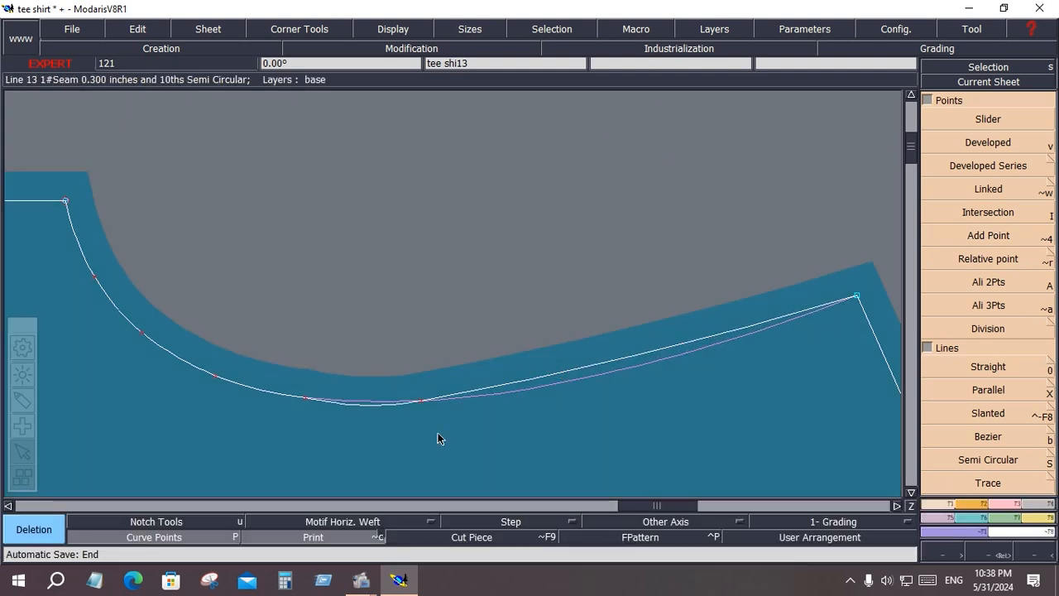
left_click(196, 539)
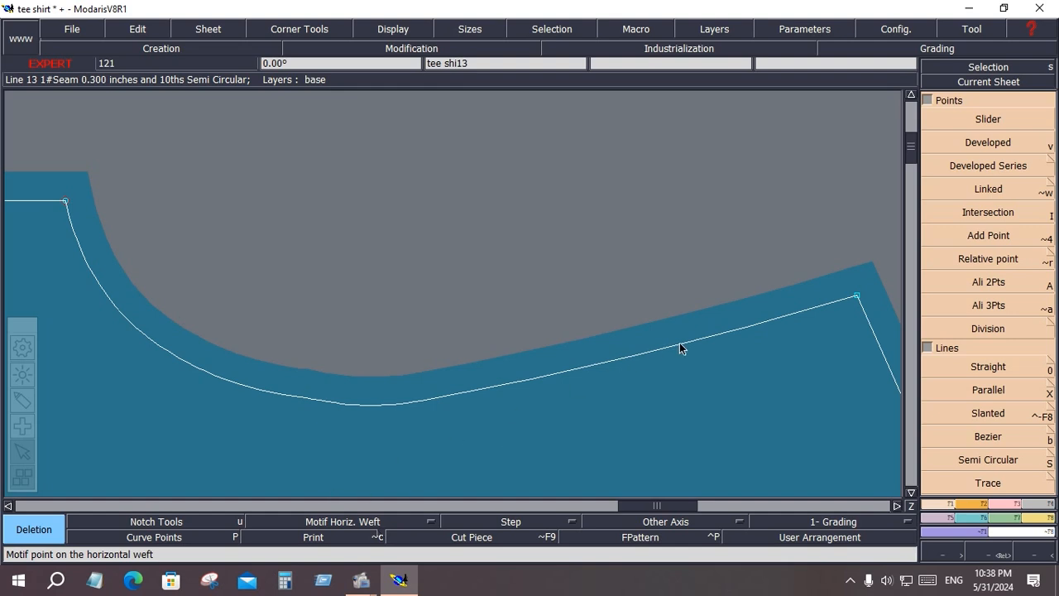
left_click(162, 539)
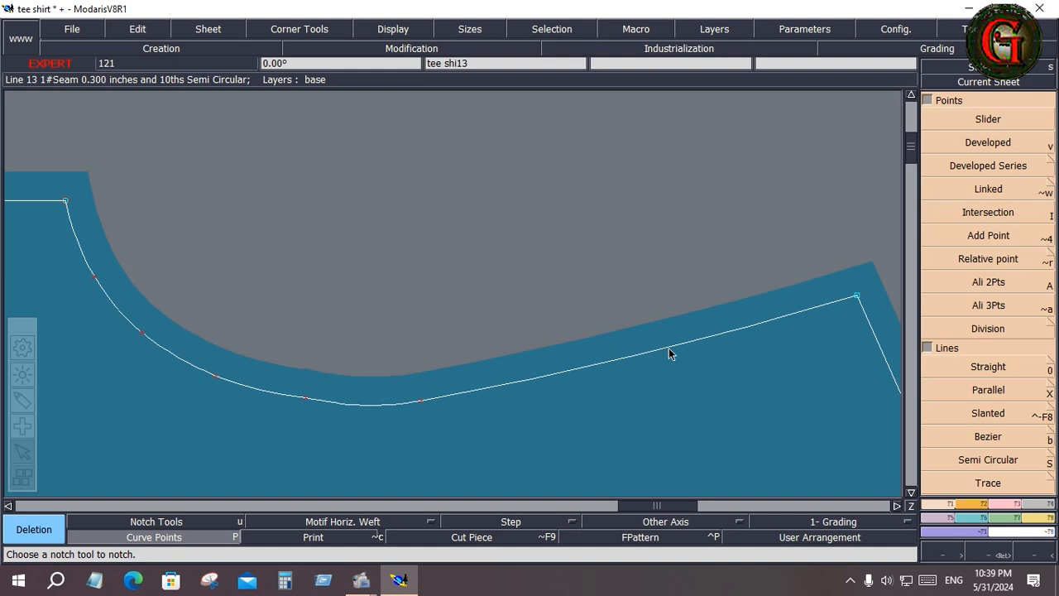
Add two curve points on the upper armhole, one close to the shoulder point and one farther along the straight stretch.
left_click(979, 238)
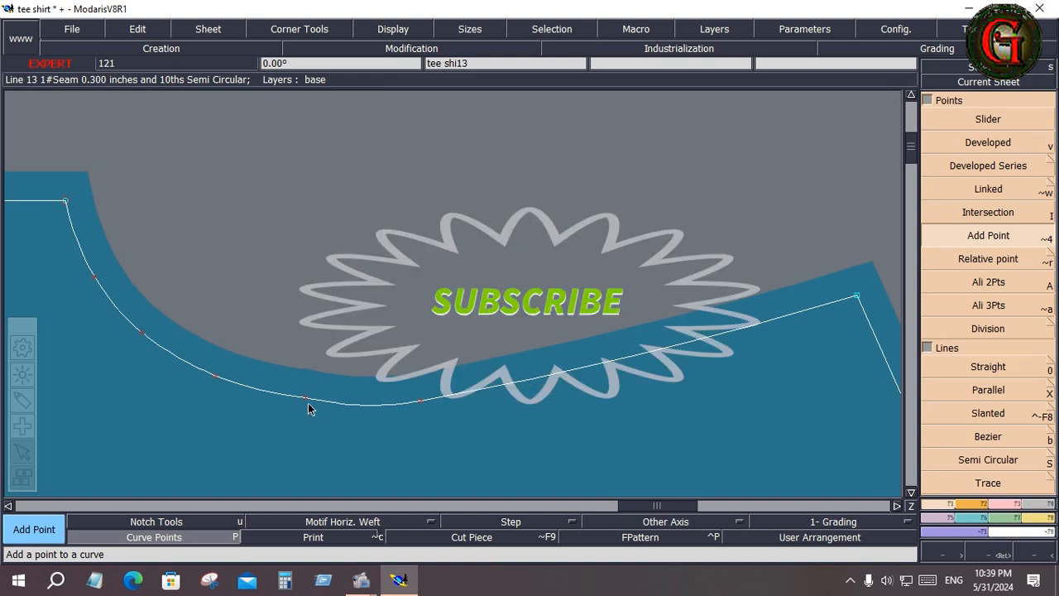
left_click(304, 399, "shift")
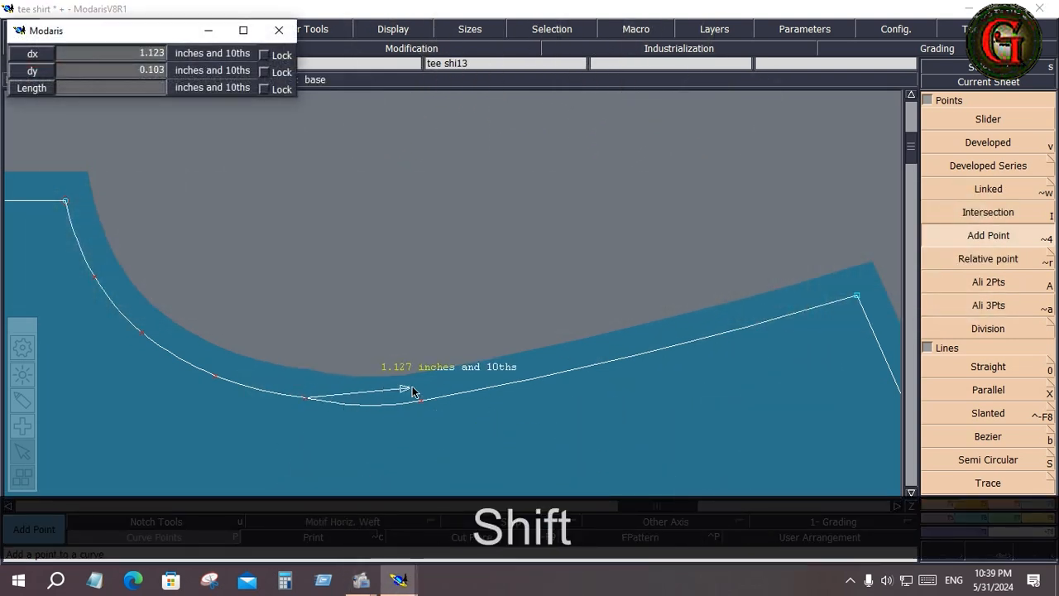
left_click(784, 315, "shift")
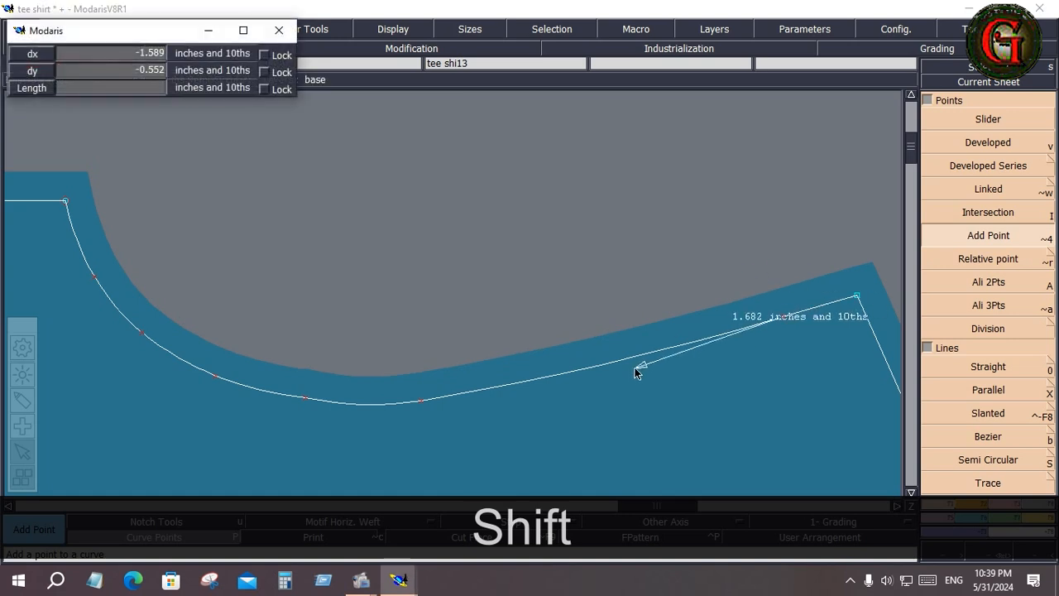
left_click(591, 367, "shift")
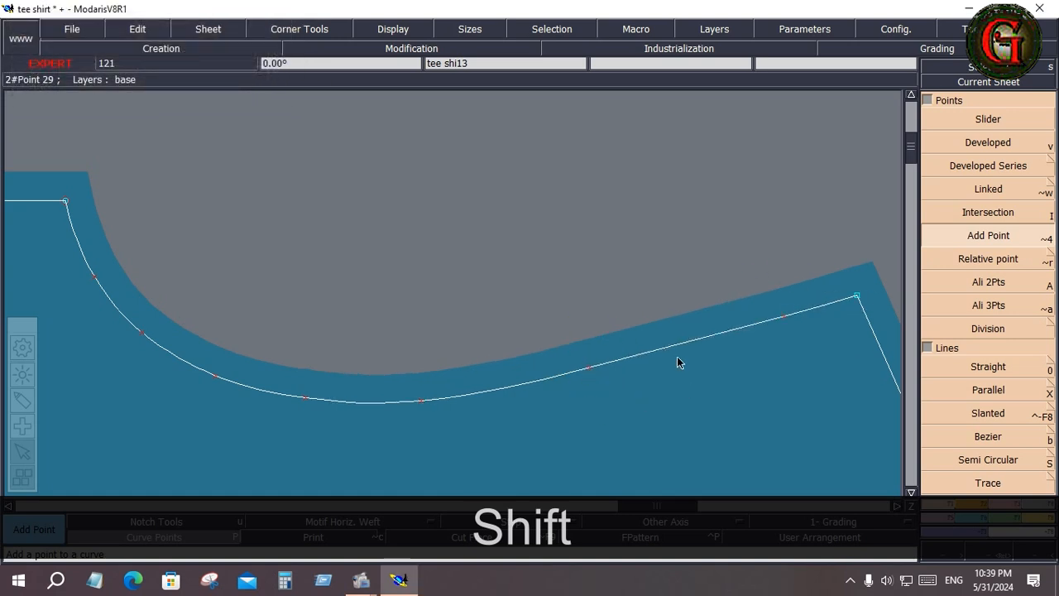
Try adding a point on the upper armhole starting from the inner new curve point, and undo the addition.
left_click(591, 369, "shift")
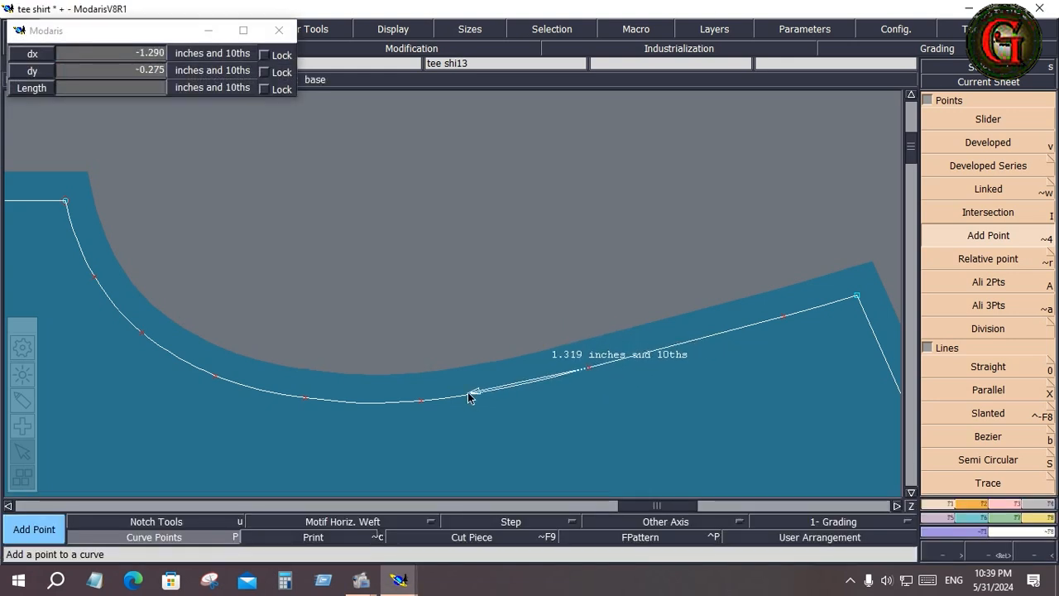
left_click(469, 395, "shift")
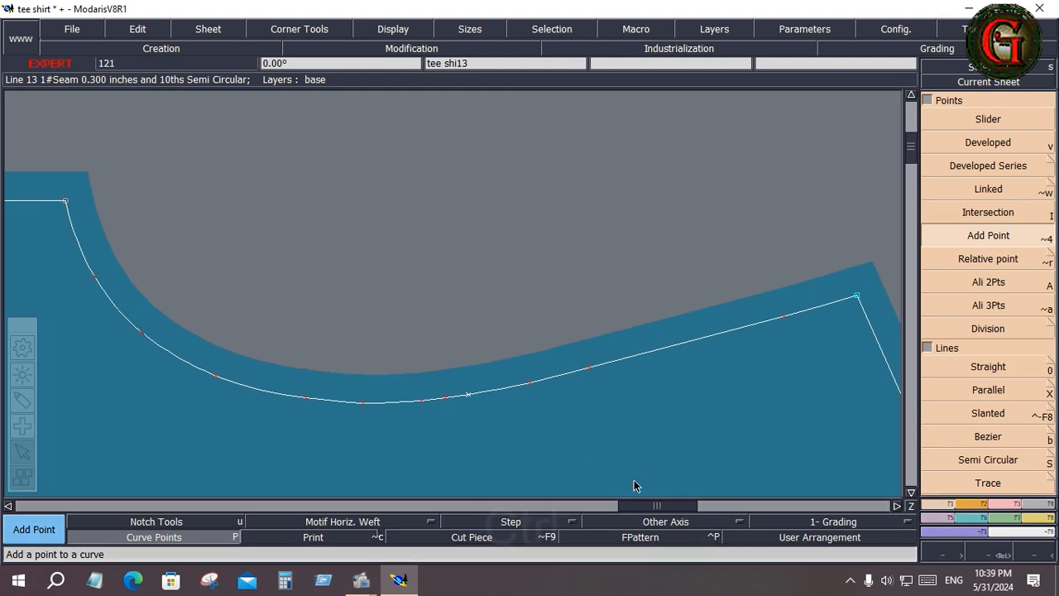
key("ctrl+z")
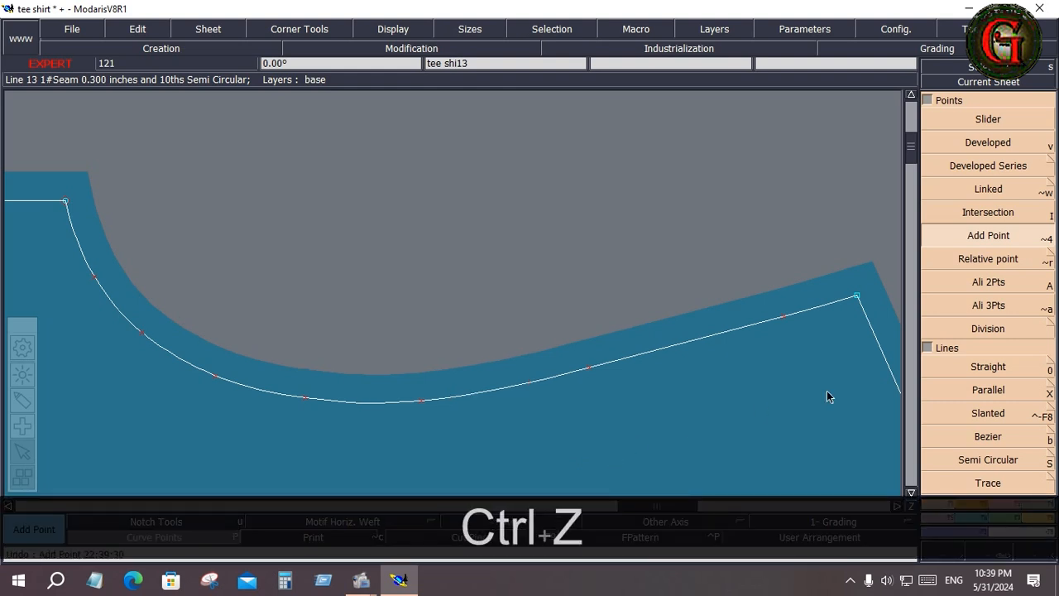
Reshape the upper armhole by moving its two curve points nearest the shoulder slightly inward for a smoother curve.
left_click(1000, 504)
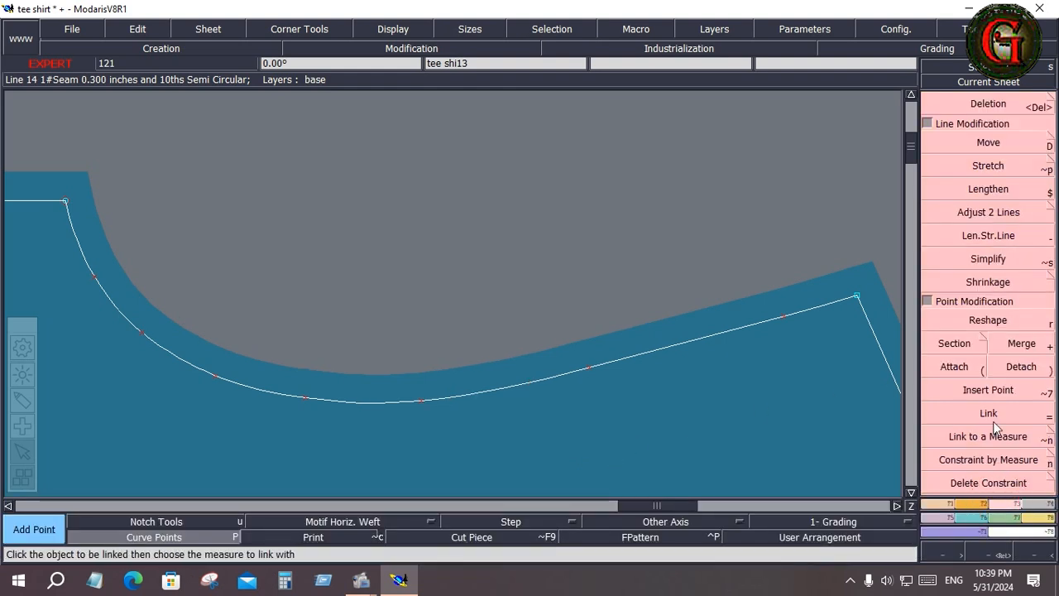
left_click(988, 320)
left_click(589, 369)
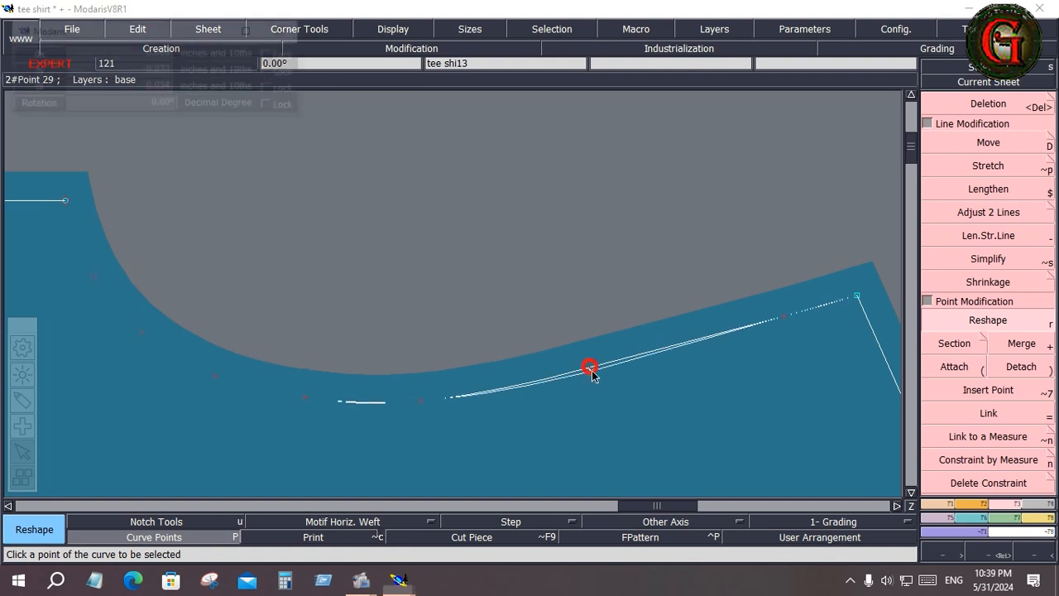
left_click(593, 374)
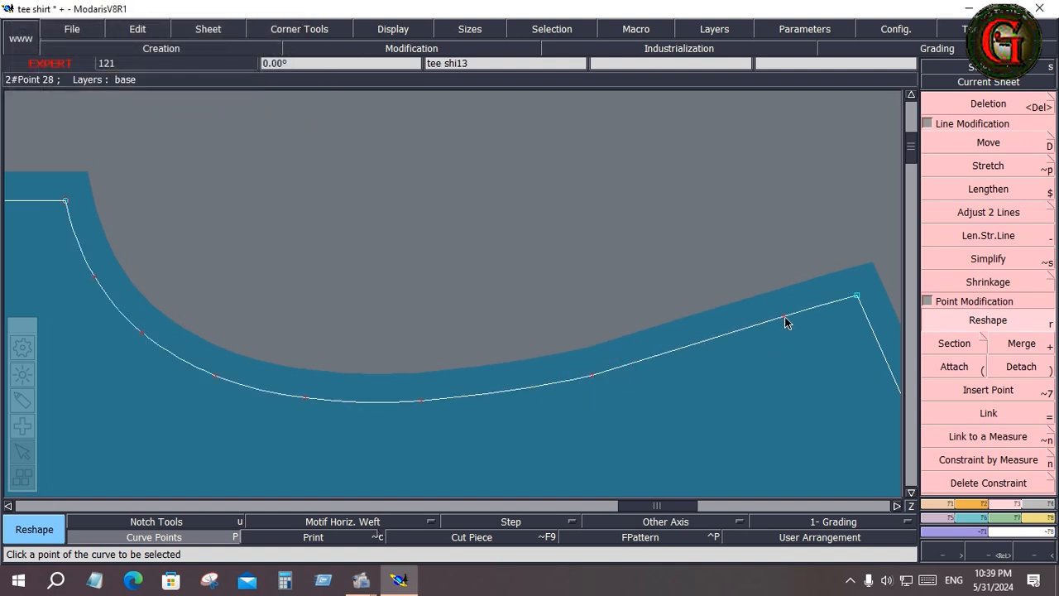
left_click(785, 316)
left_click(767, 330)
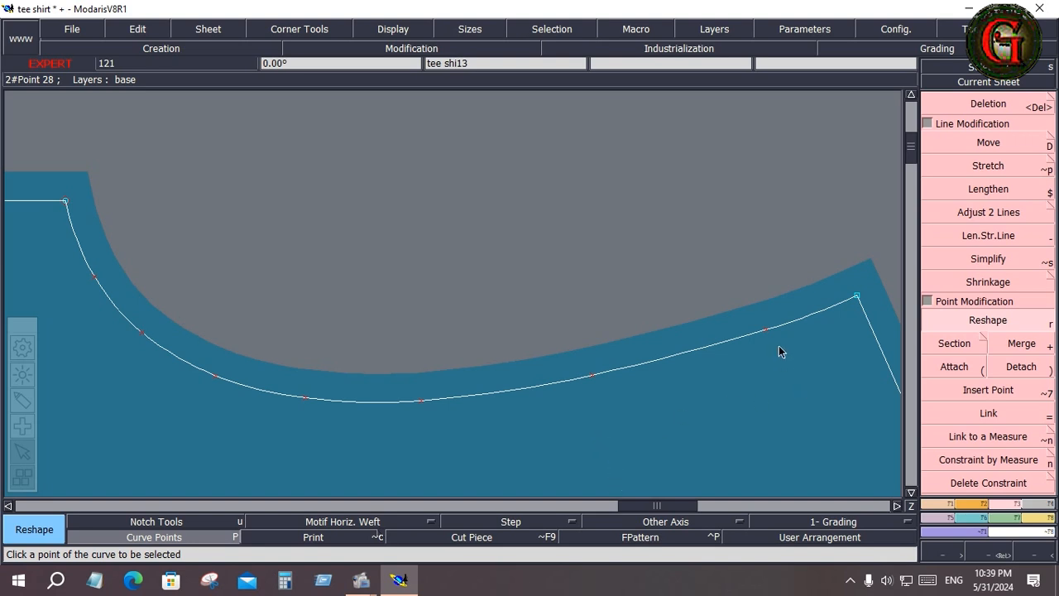
Try a Relative point at dx -4 and dy 5 inches from the hem's middle point, and undo it.
left_click(943, 502)
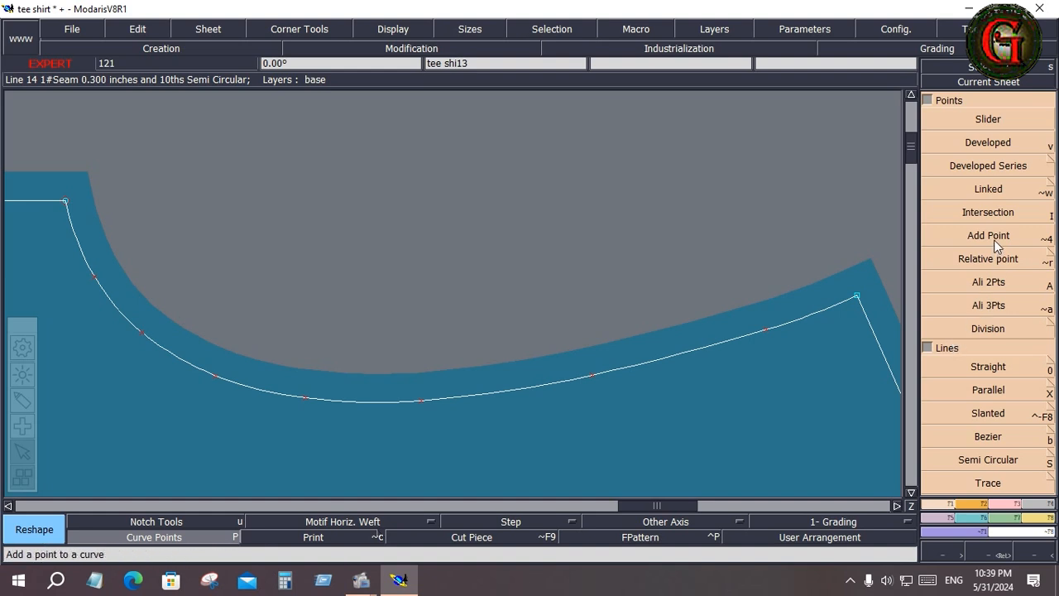
left_click(982, 259)
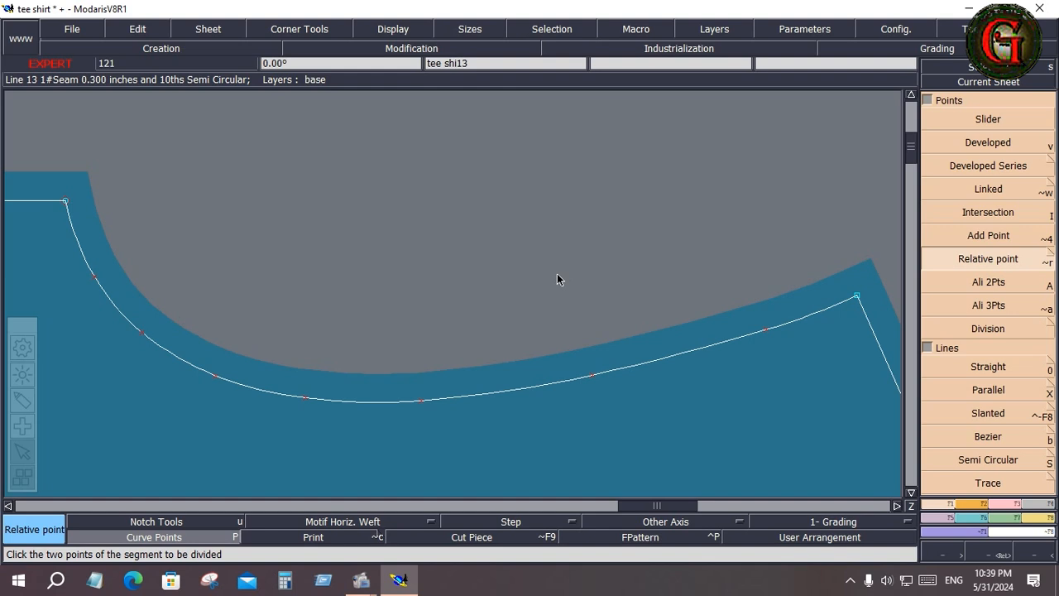
key("Home")
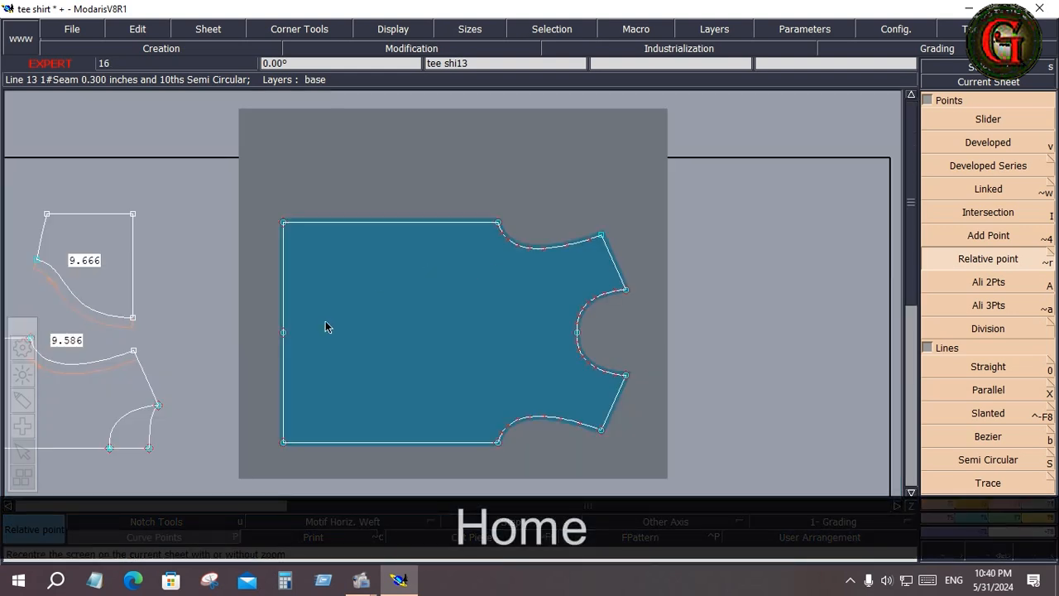
left_click(282, 332)
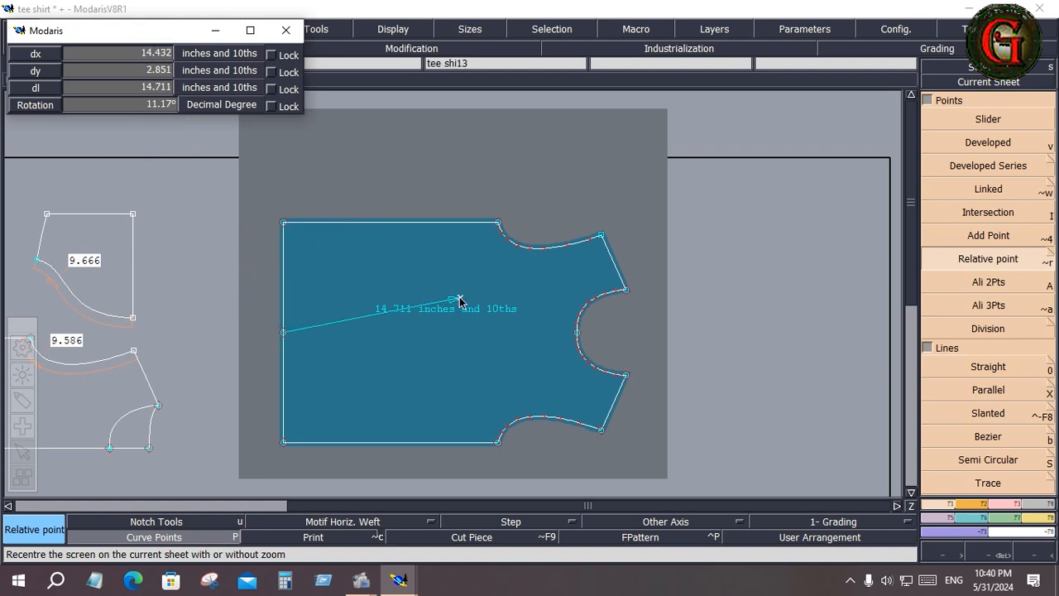
left_click(144, 54)
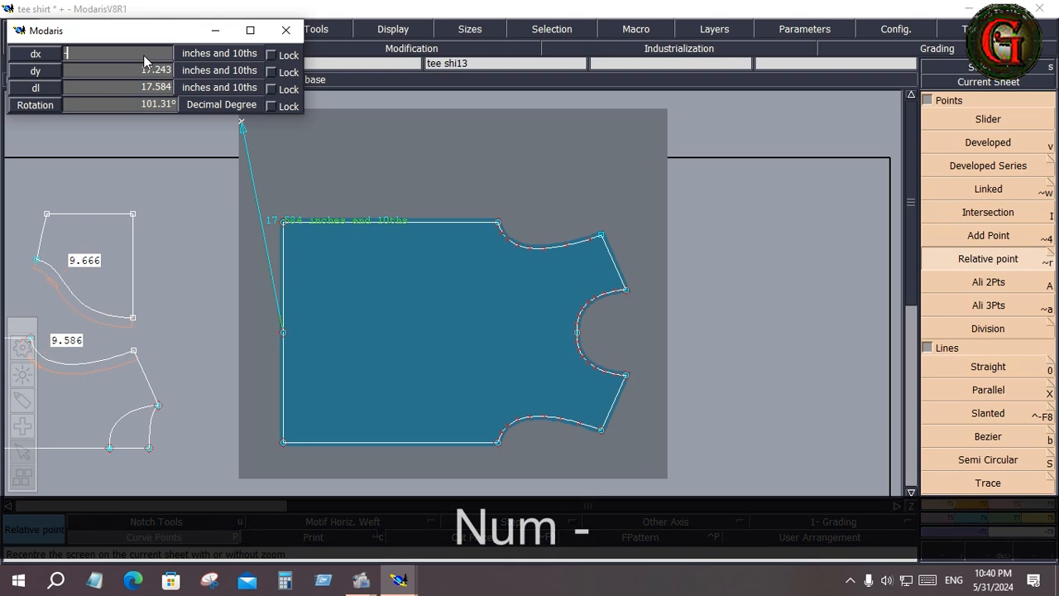
type("4")
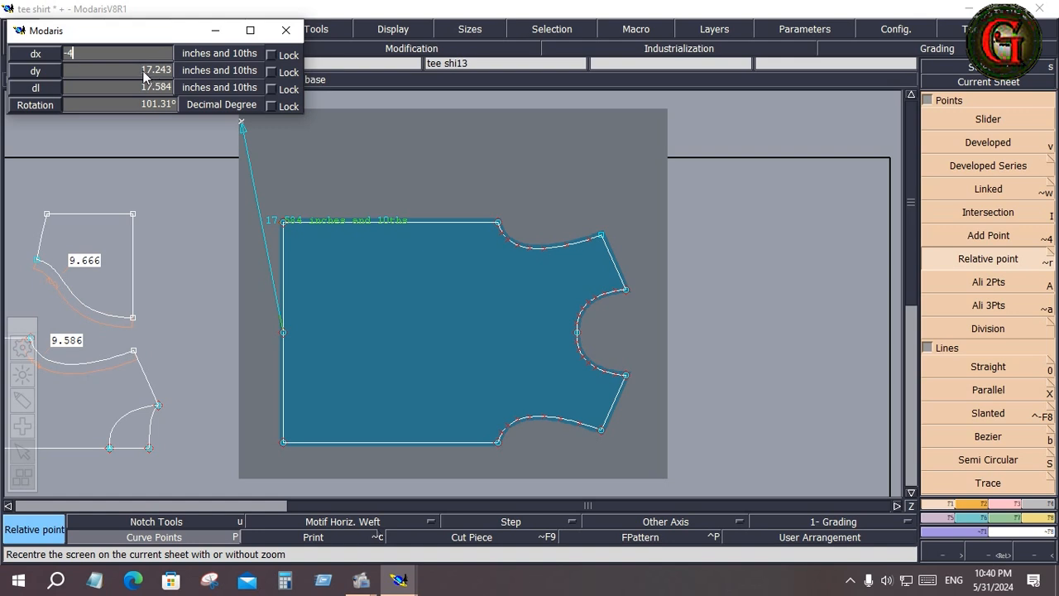
key("Tab")
type("5")
key("Return")
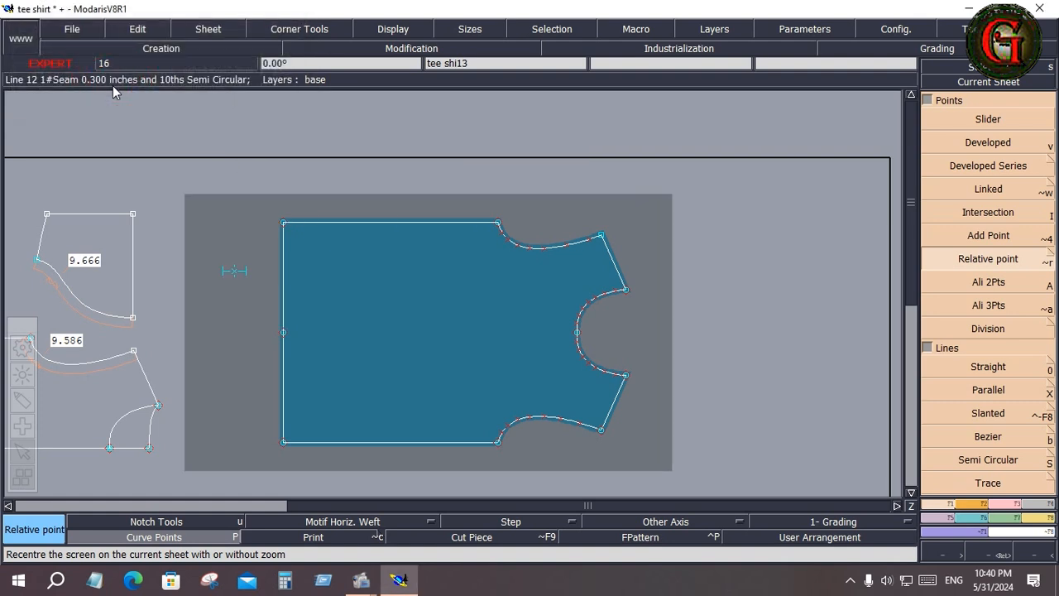
key("ctrl")
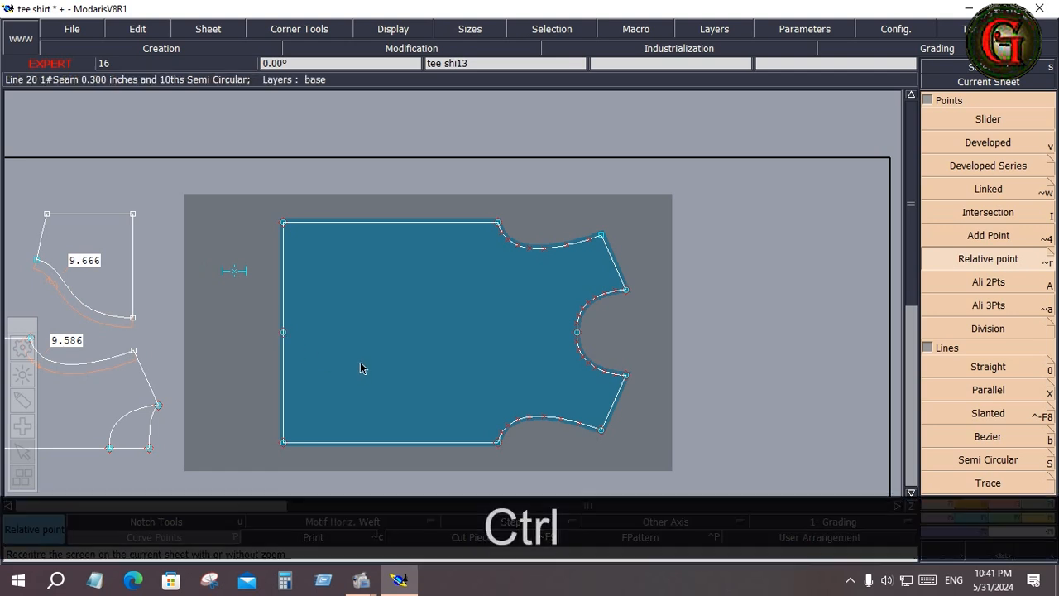
key("ctrl+z")
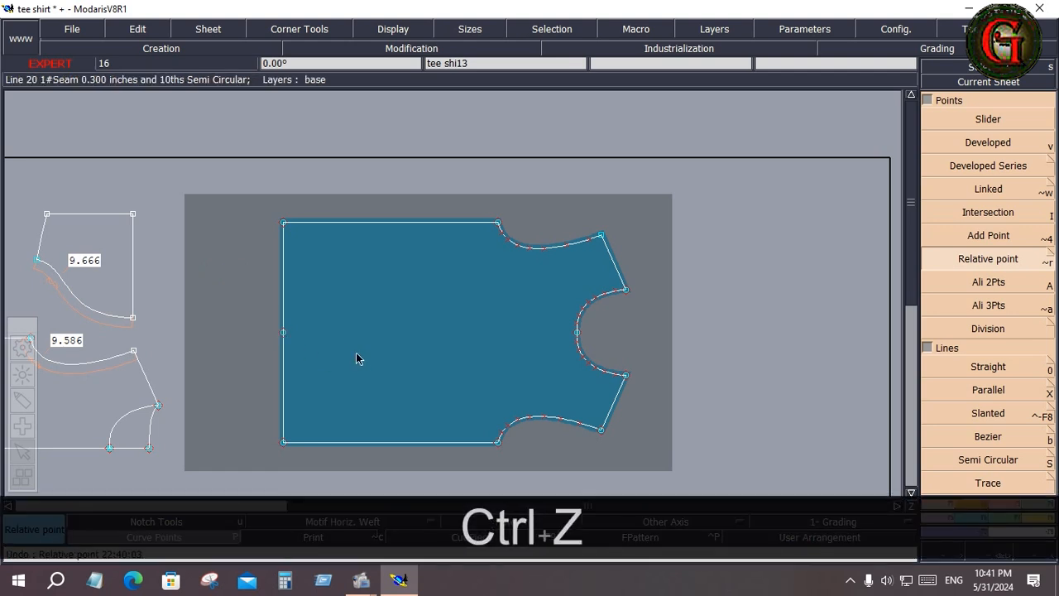
Place the relative point again outside the hem, offset dx -4 and dy 5 inches from the hem's middle point.
left_click(283, 332)
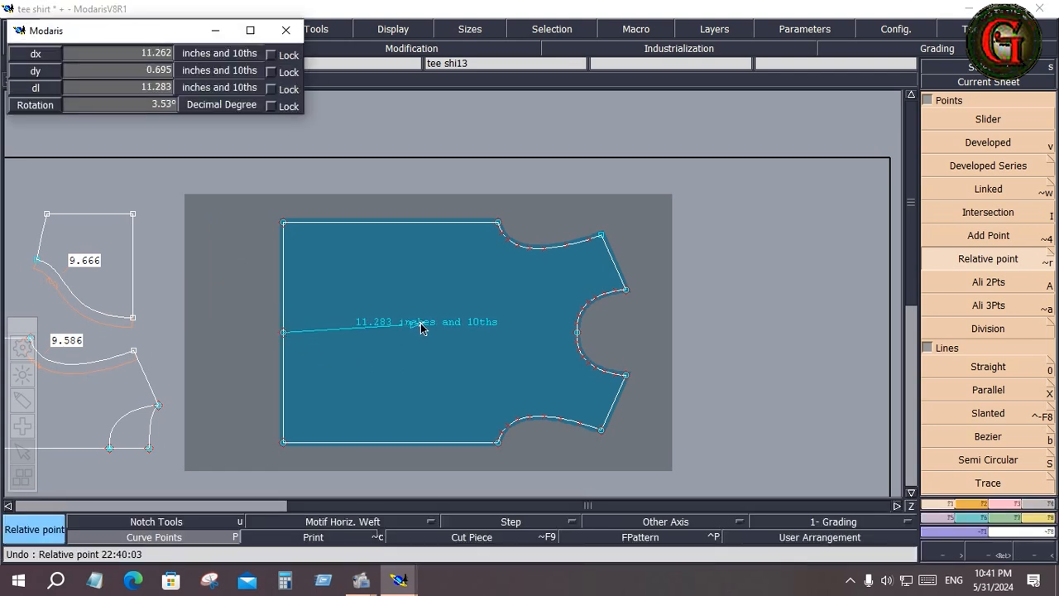
type("-4")
key("Down")
type("5")
key("Down")
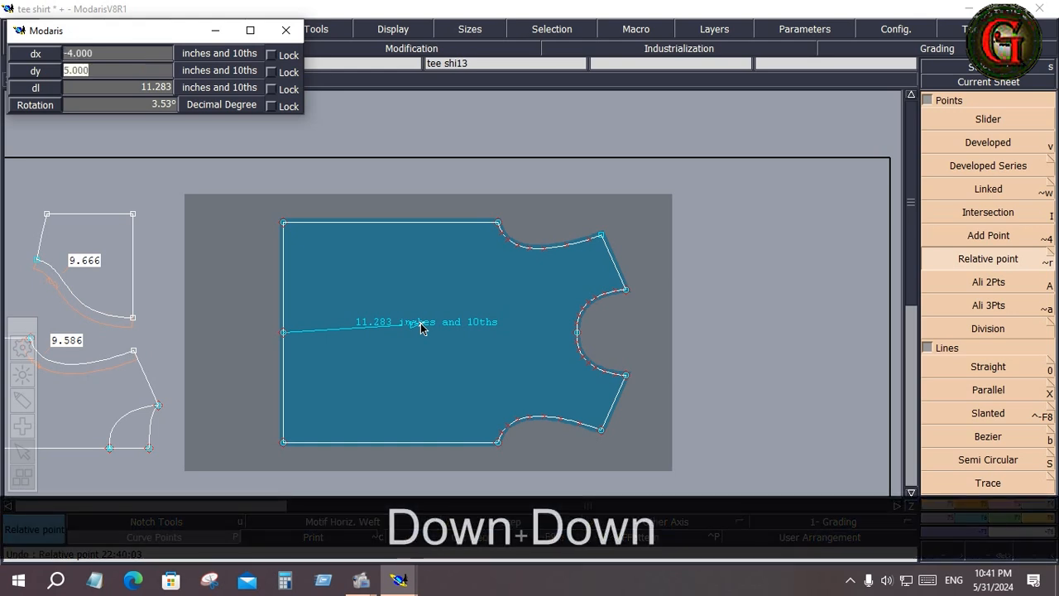
key("Down")
key("Return")
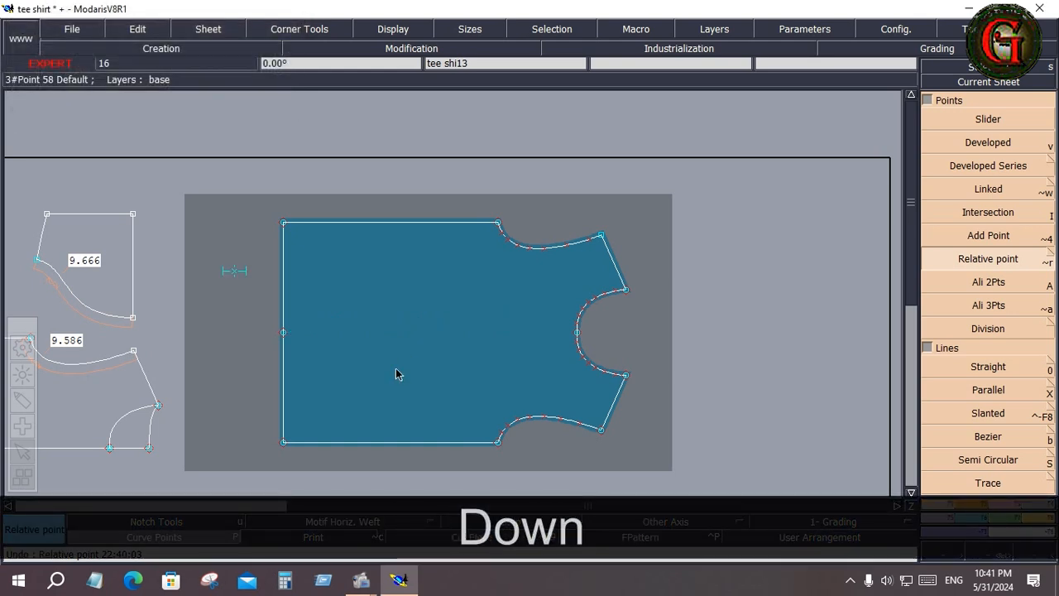
key("ctrl+Home")
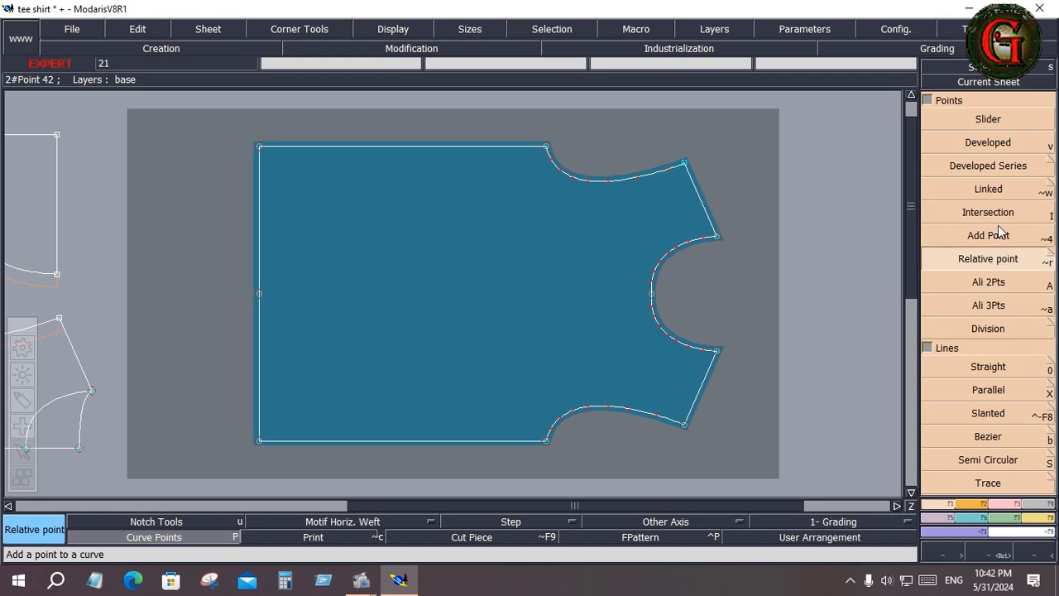
Reuse the -4 and 5 inch offsets for another relative point from the hem's middle point, and undo it.
left_click(999, 230)
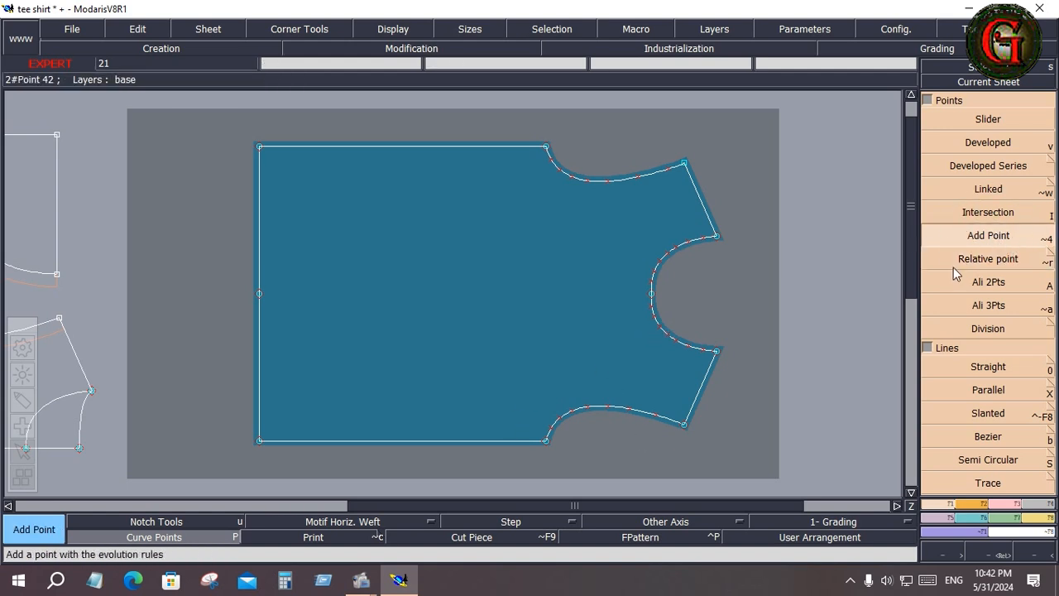
left_click(986, 263)
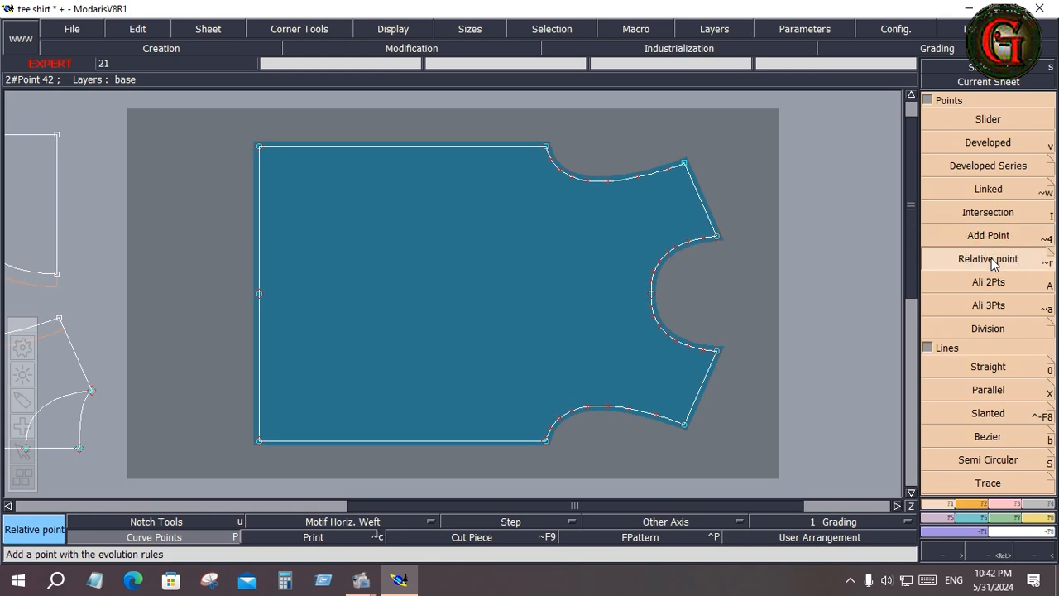
left_click(259, 293)
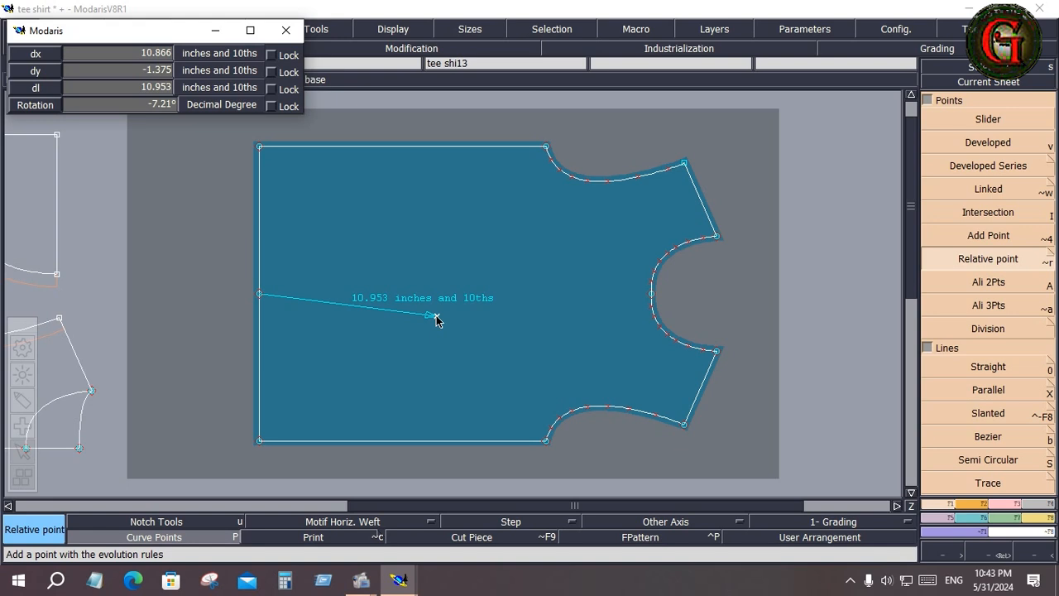
key("Down")
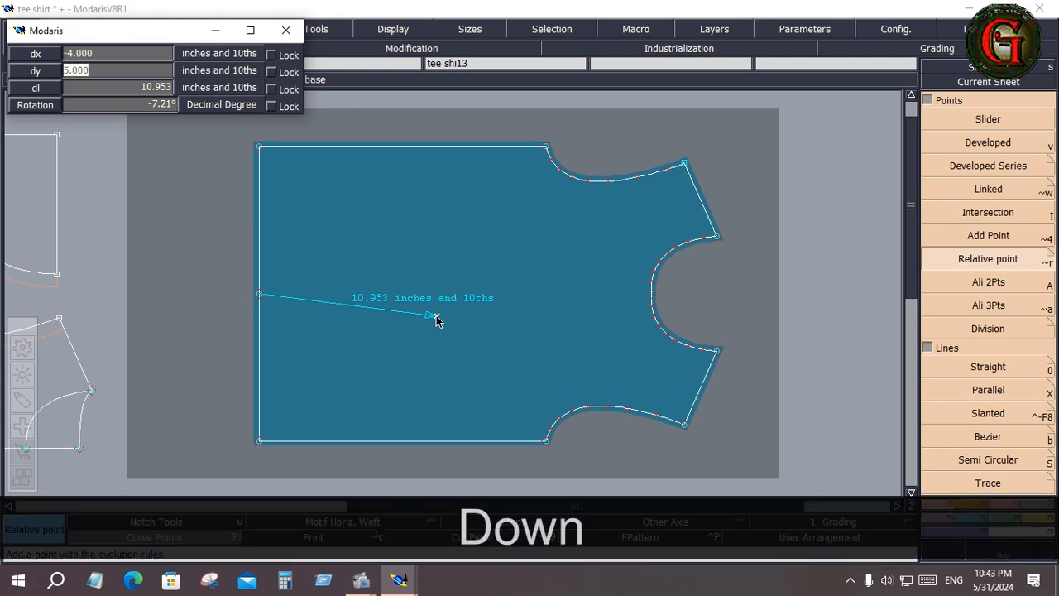
left_click(436, 316)
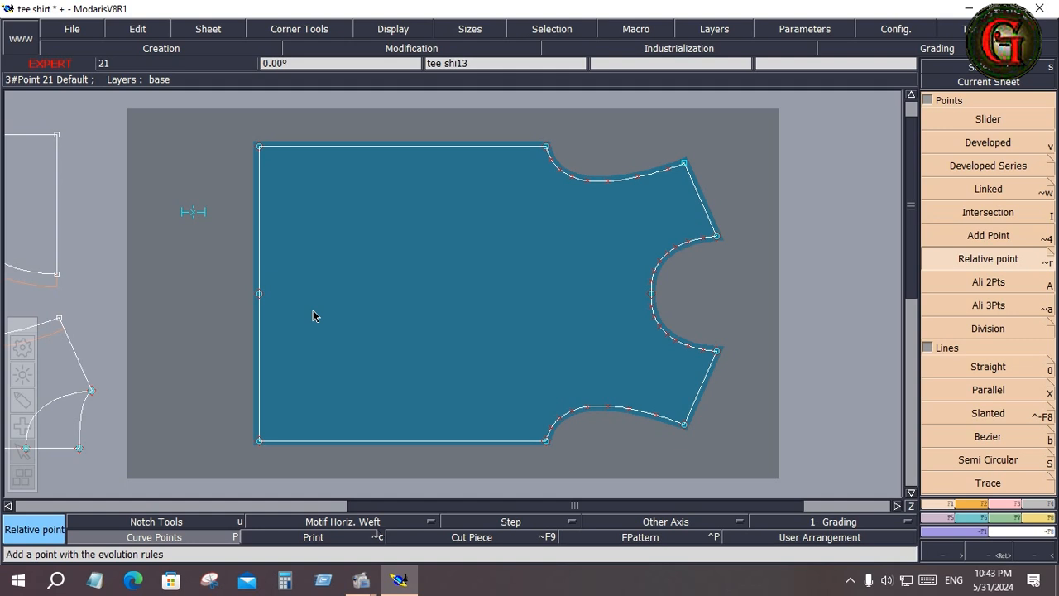
key("ctrl+z")
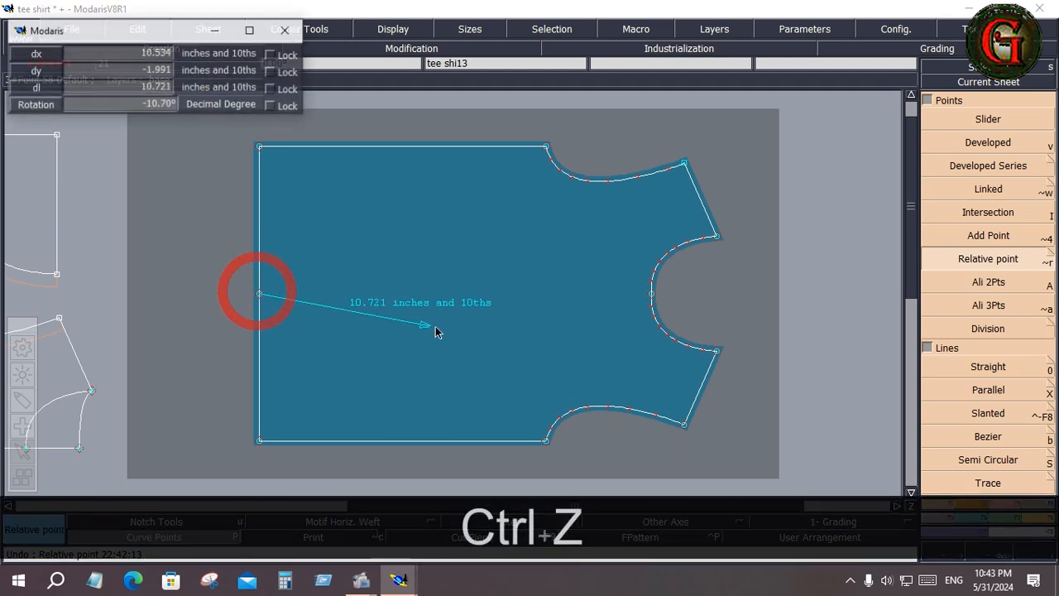
Place a relative point inside the body, offset dx 10 and dy -2 inches from the hem's middle point.
left_click(260, 294)
key("Down")
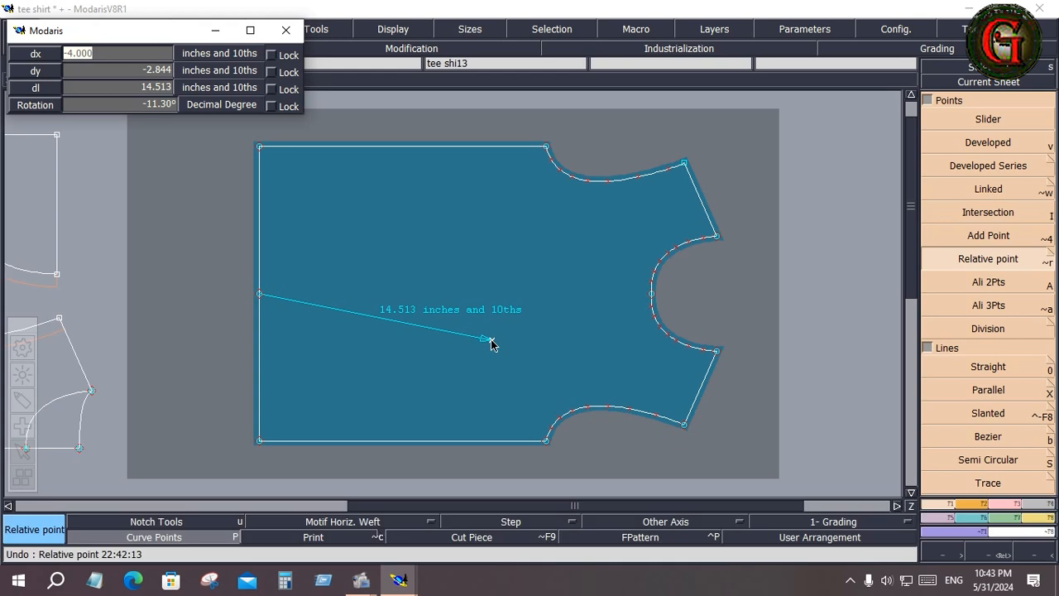
type("1")
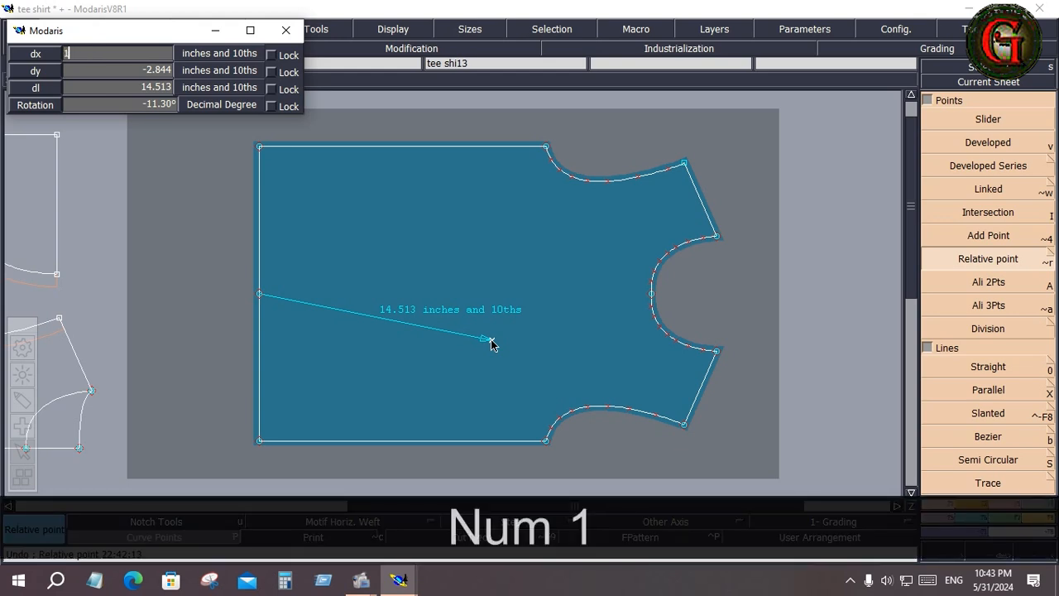
type("0")
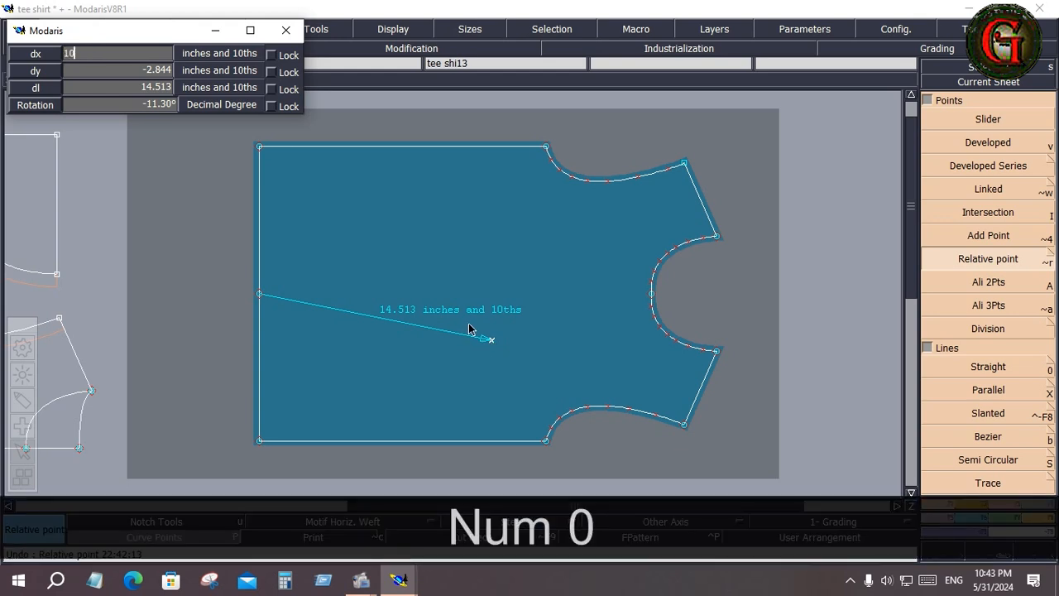
key("Down")
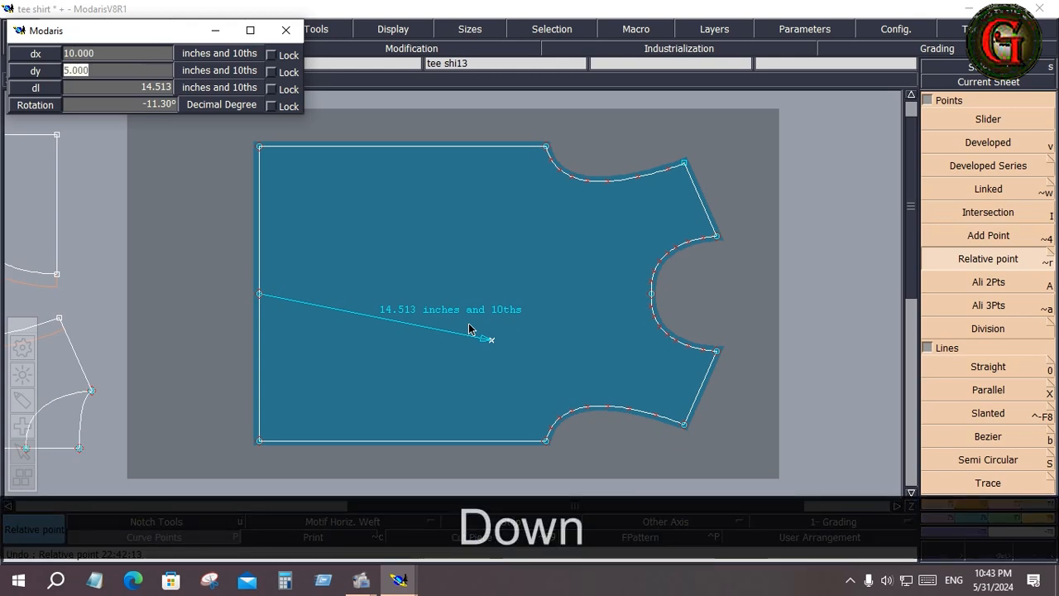
type("-2")
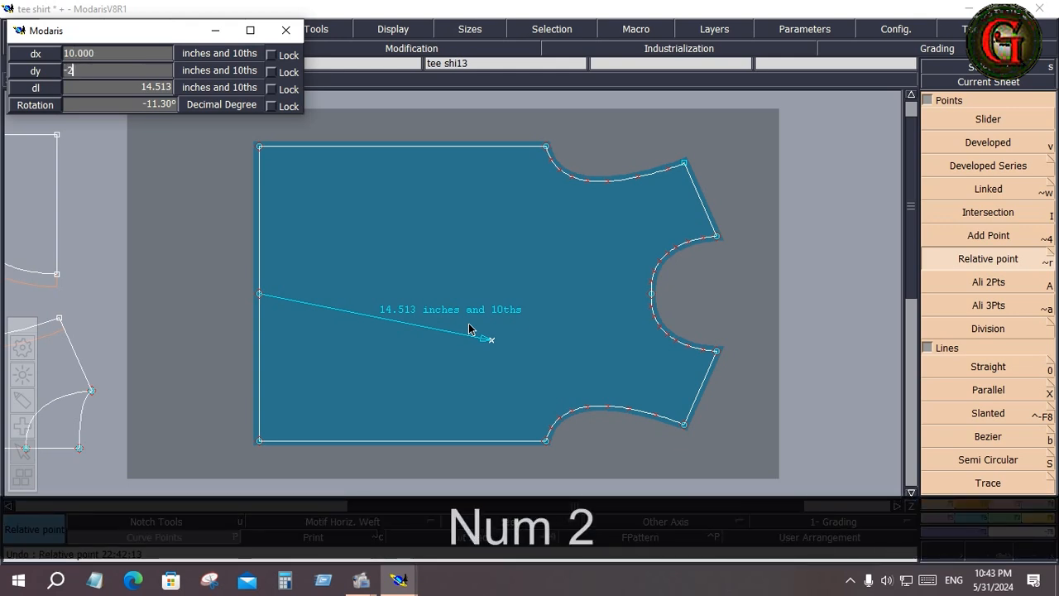
key("Return")
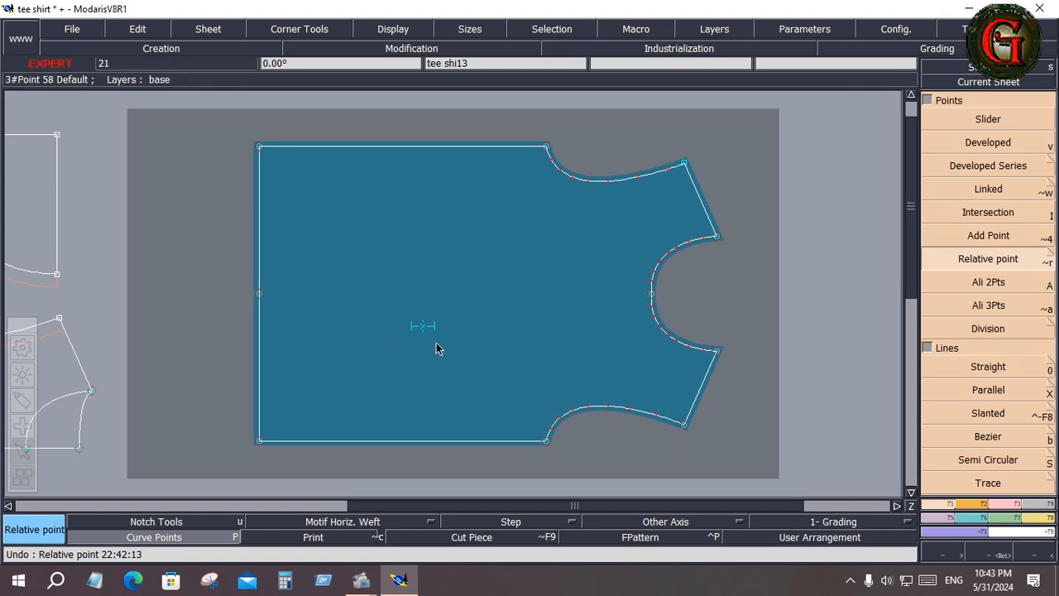
Measure the length from the hem's middle point to the relative point, and undo both the measure and the point.
left_click(1038, 517)
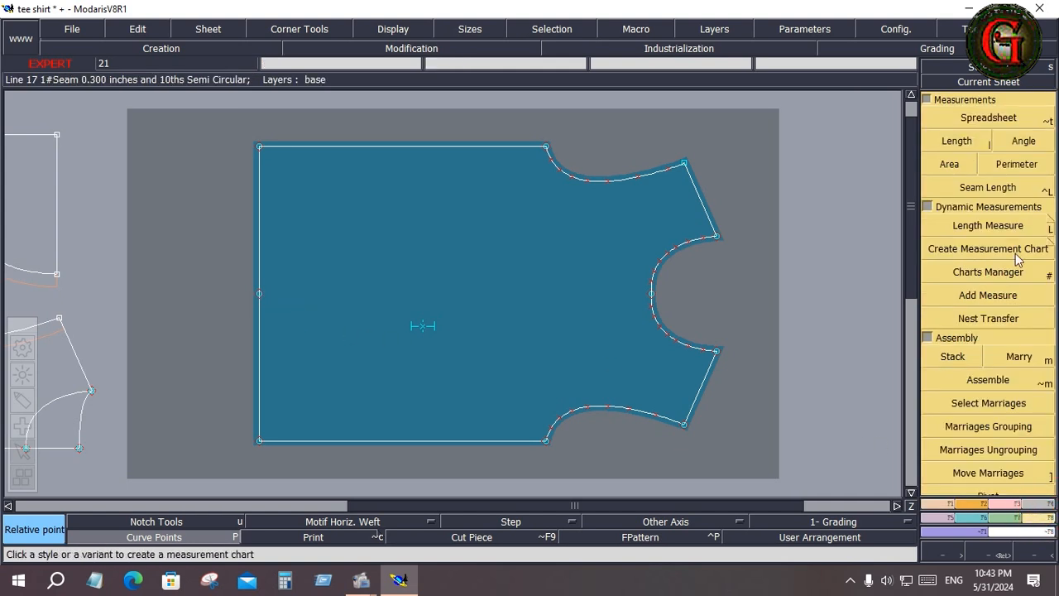
left_click(1035, 231)
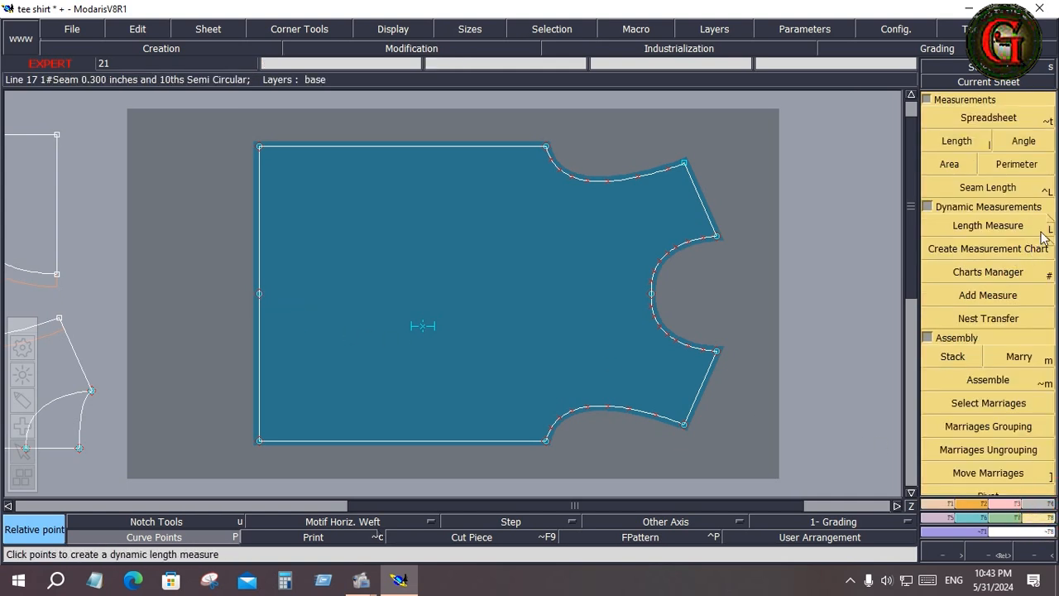
left_click(259, 296)
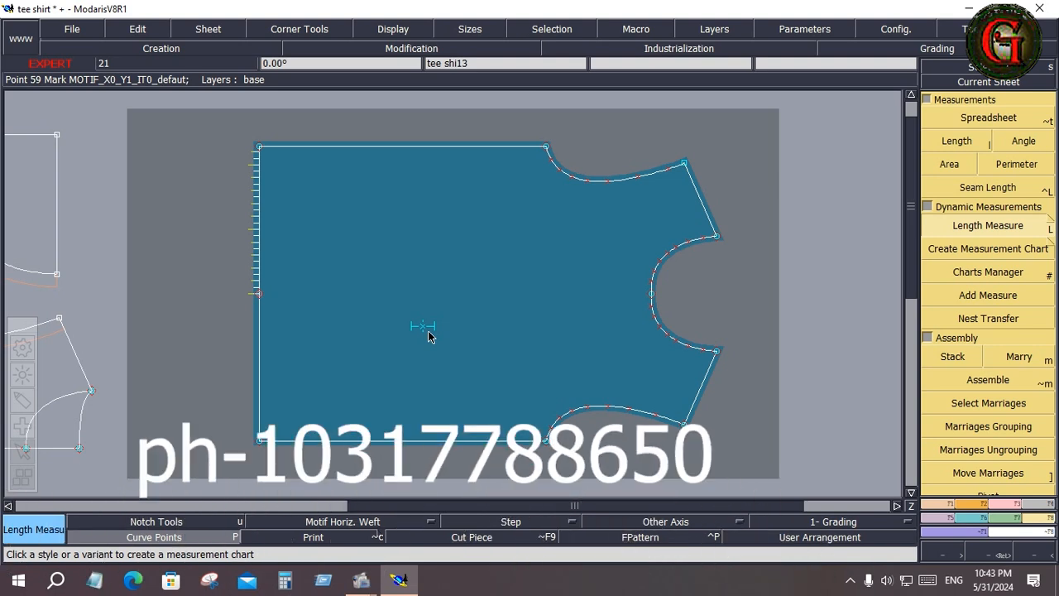
key("space")
key("space")
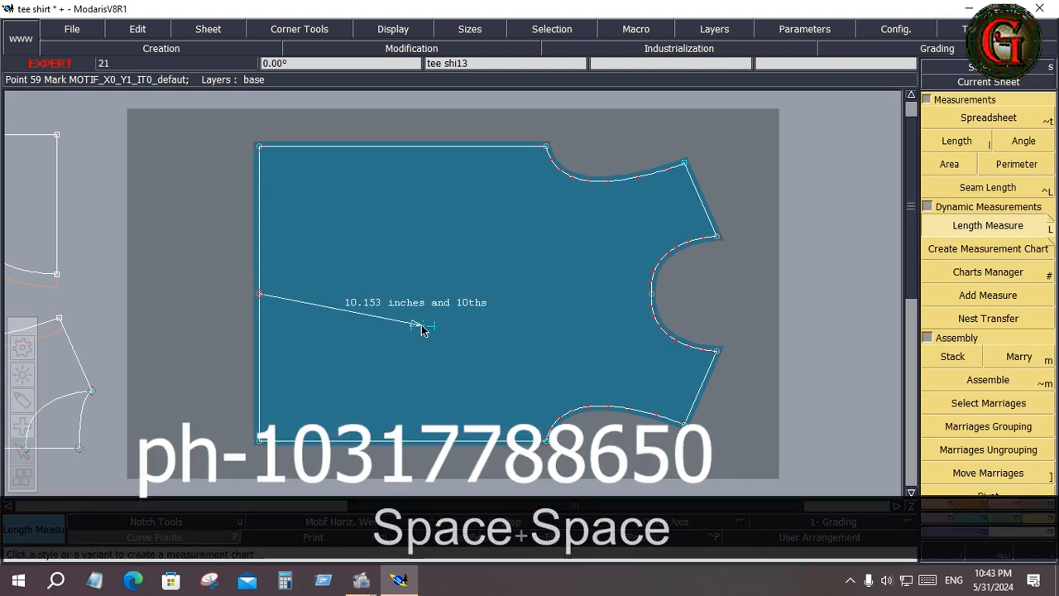
left_click(431, 334)
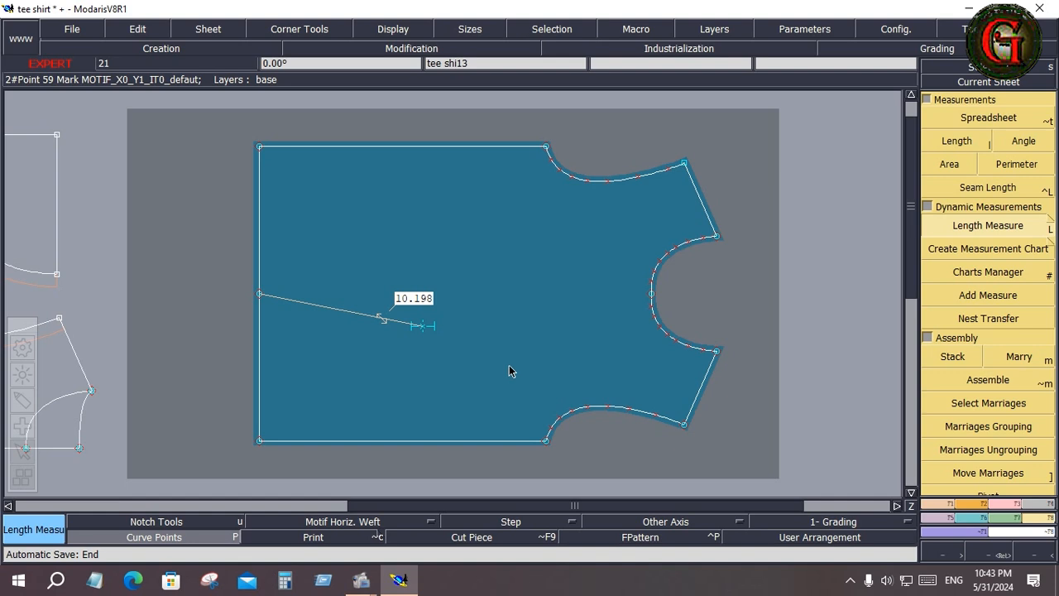
key("ctrl+z")
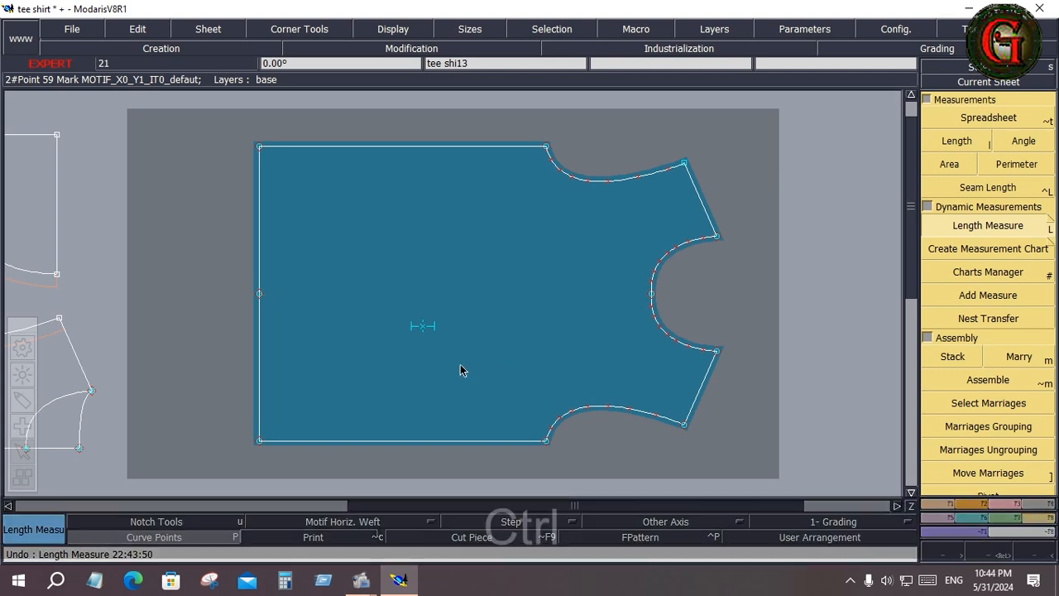
key("ctrl+z")
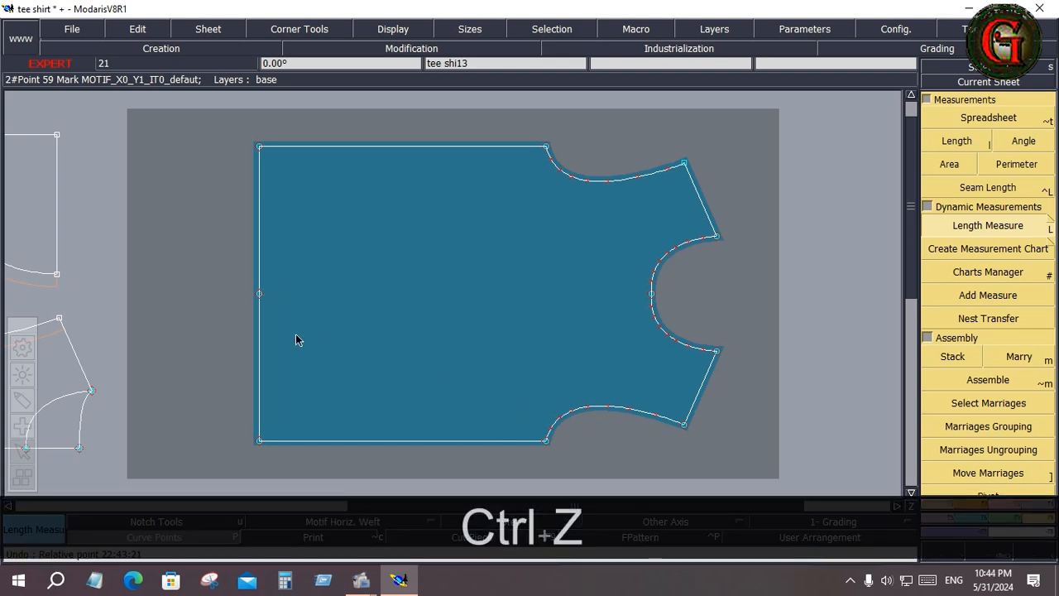
left_click(260, 292)
key("space")
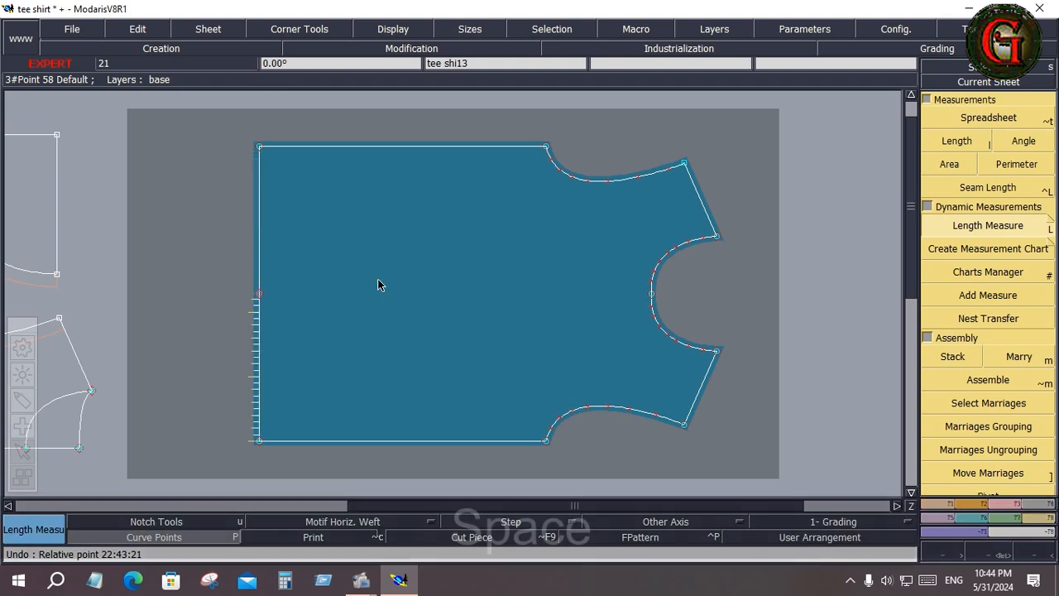
left_click(390, 277)
key("ctrl")
key("ctrl+z")
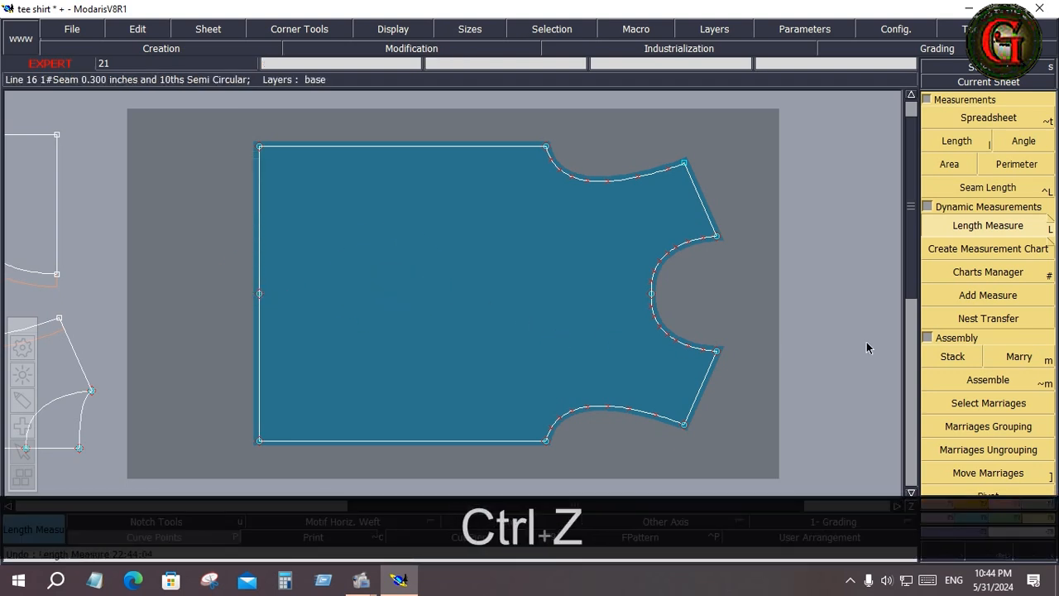
Place a relative point from the hem's middle point with a dl of 10 inches and a rotation of 45 degrees.
left_click(939, 506)
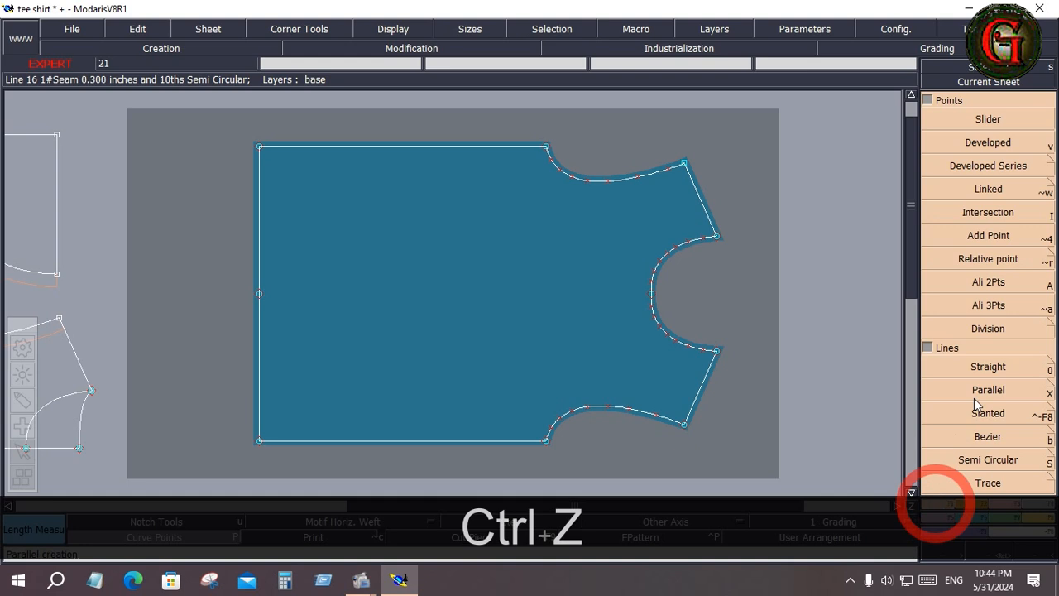
left_click(1006, 259)
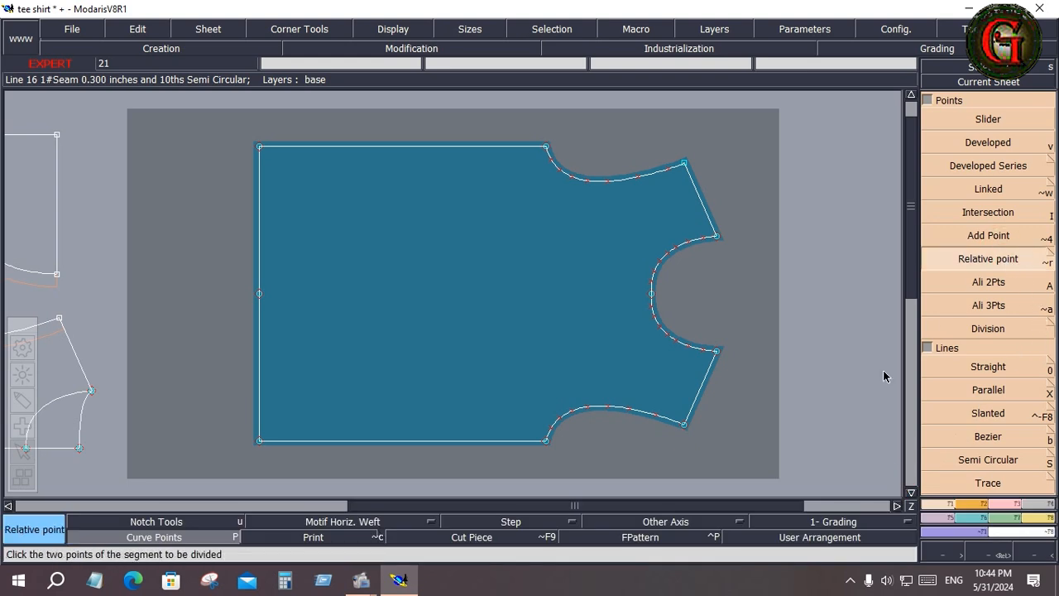
left_click(261, 294)
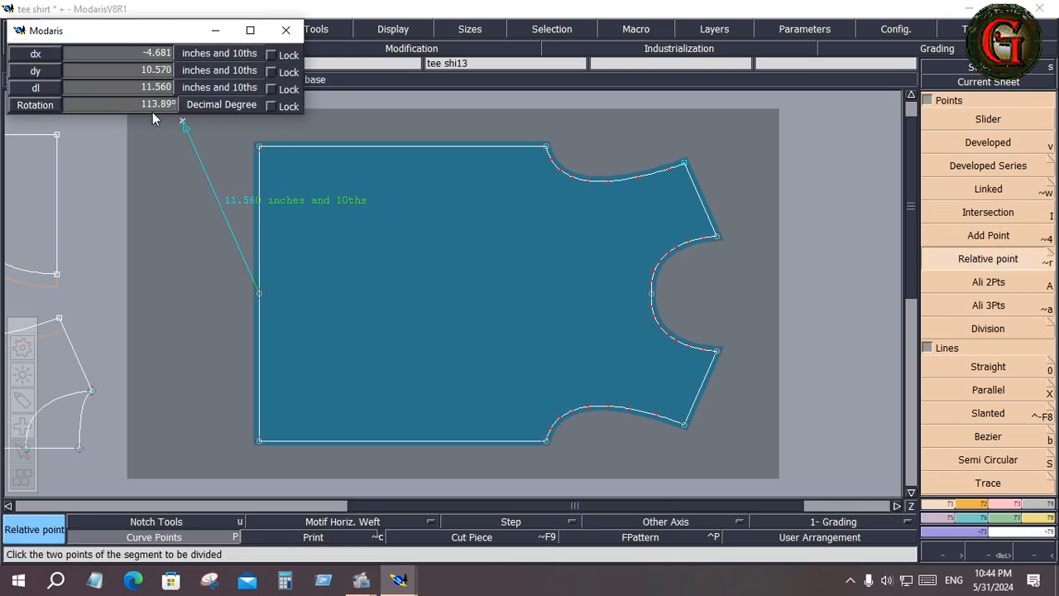
left_click(113, 87)
type("10")
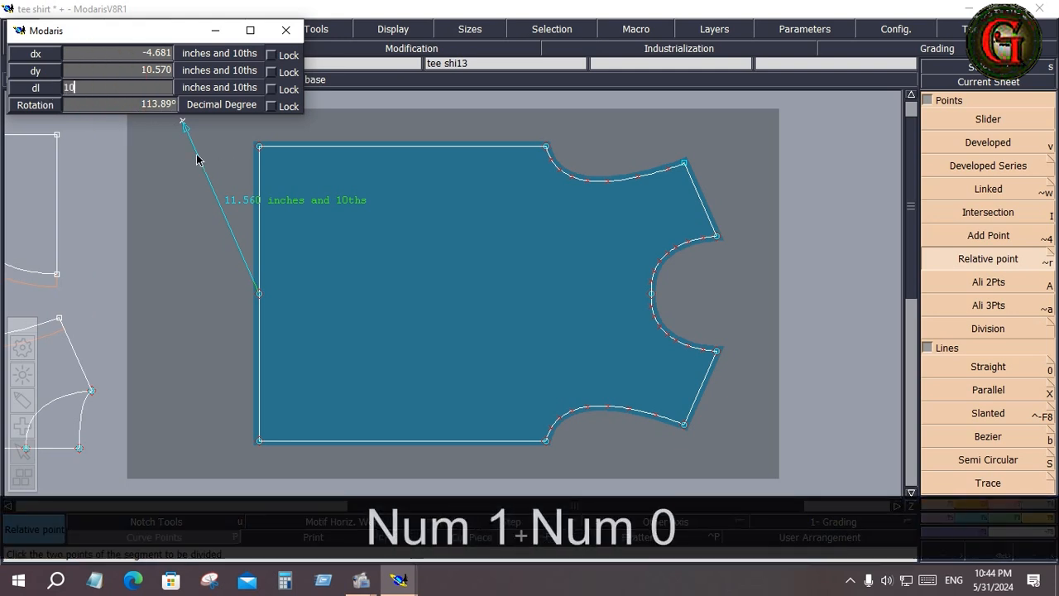
left_click(87, 104)
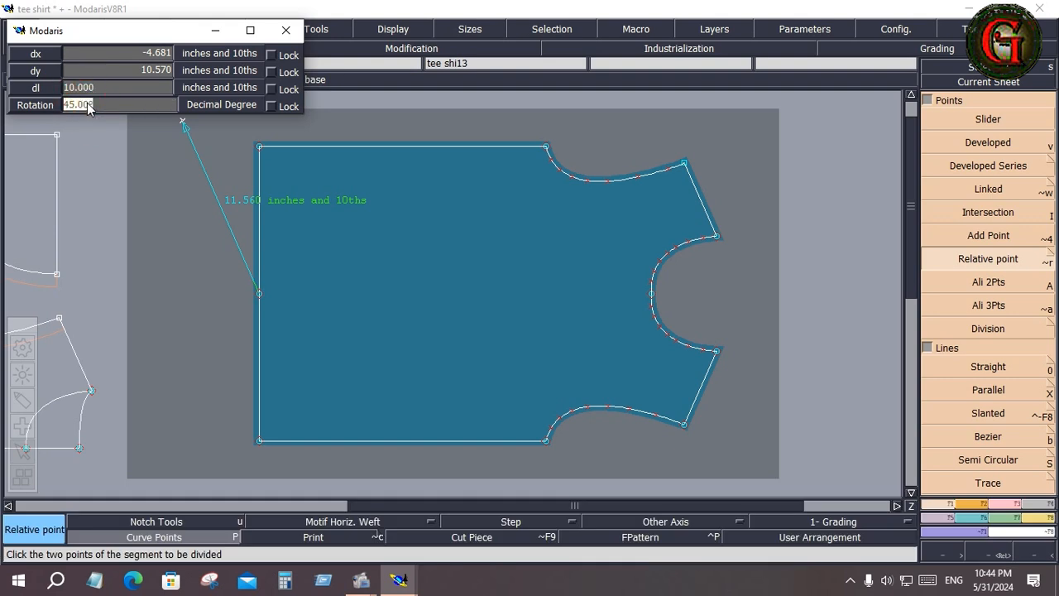
key("Return")
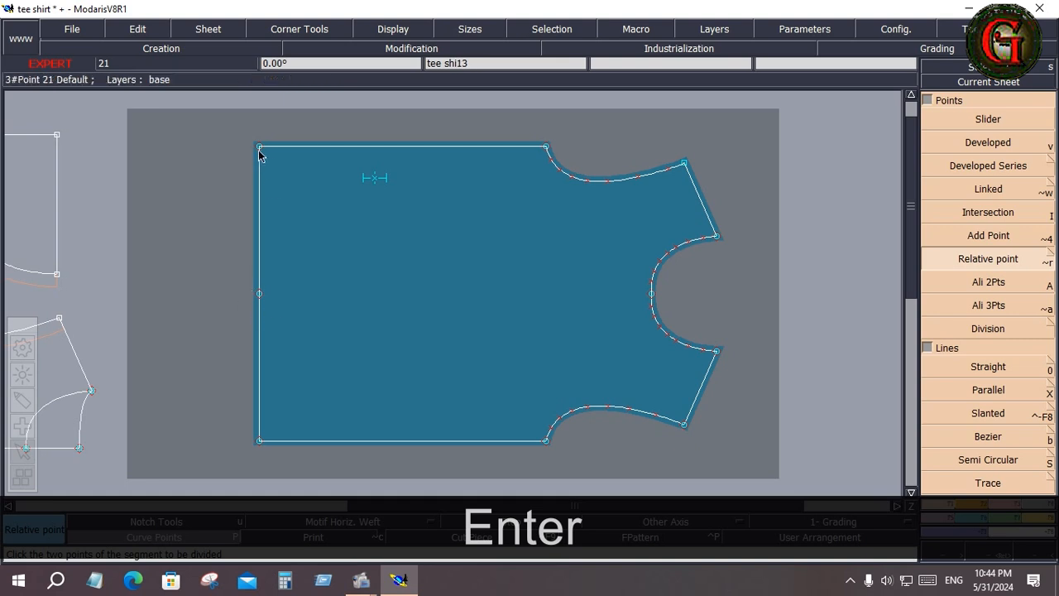
left_click(21, 401)
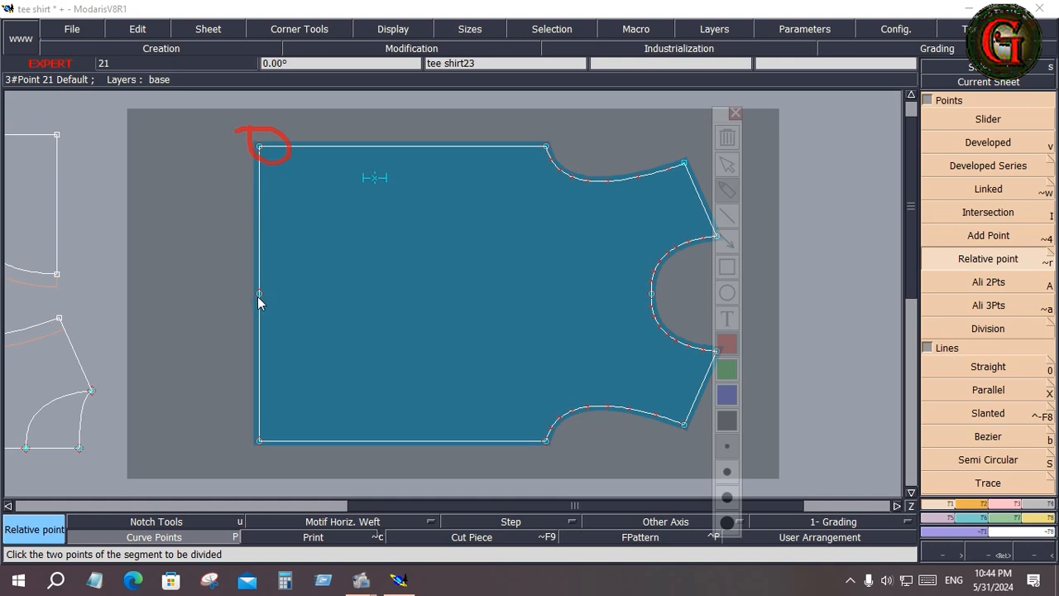
mouse_move(268, 286)
left_mouse_down()
mouse_move(260, 301)
mouse_move(252, 280)
left_mouse_up()
mouse_move(640, 293)
left_mouse_down()
mouse_move(663, 303)
mouse_move(634, 289)
left_mouse_up()
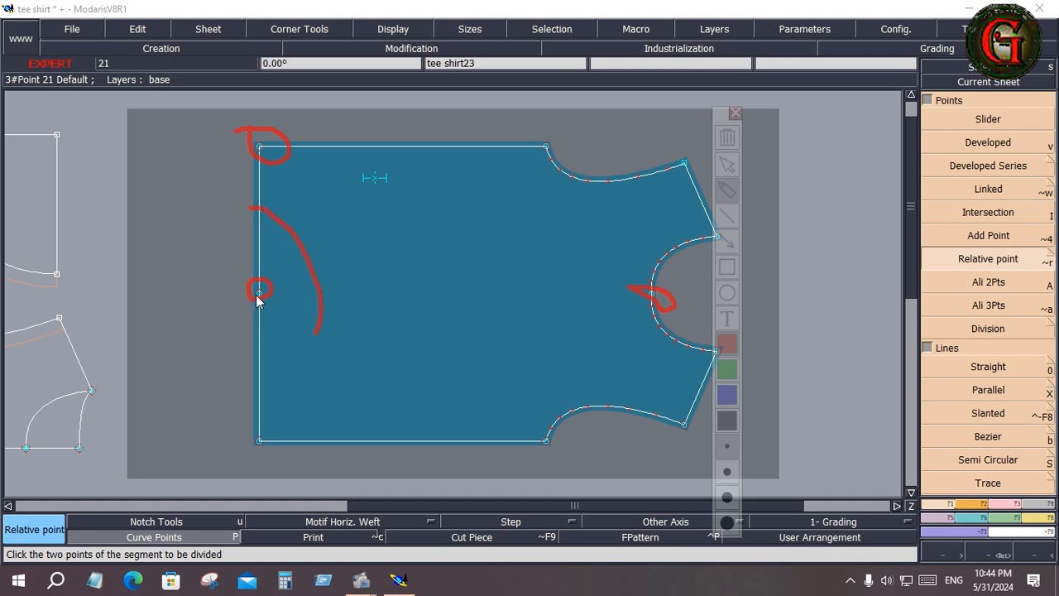
left_click_drag(255, 296, 278, 278)
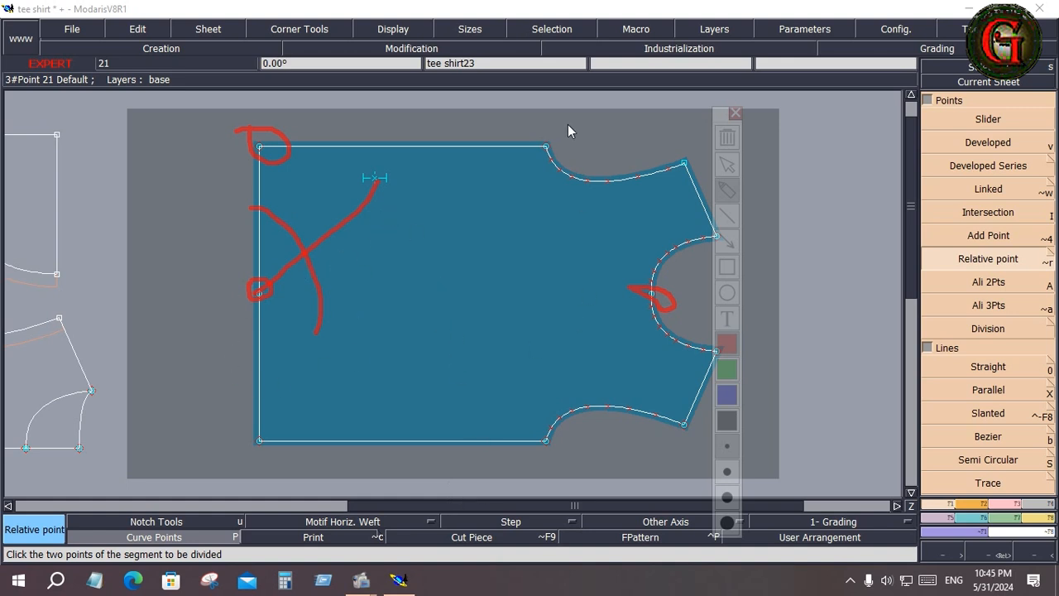
key("Escape")
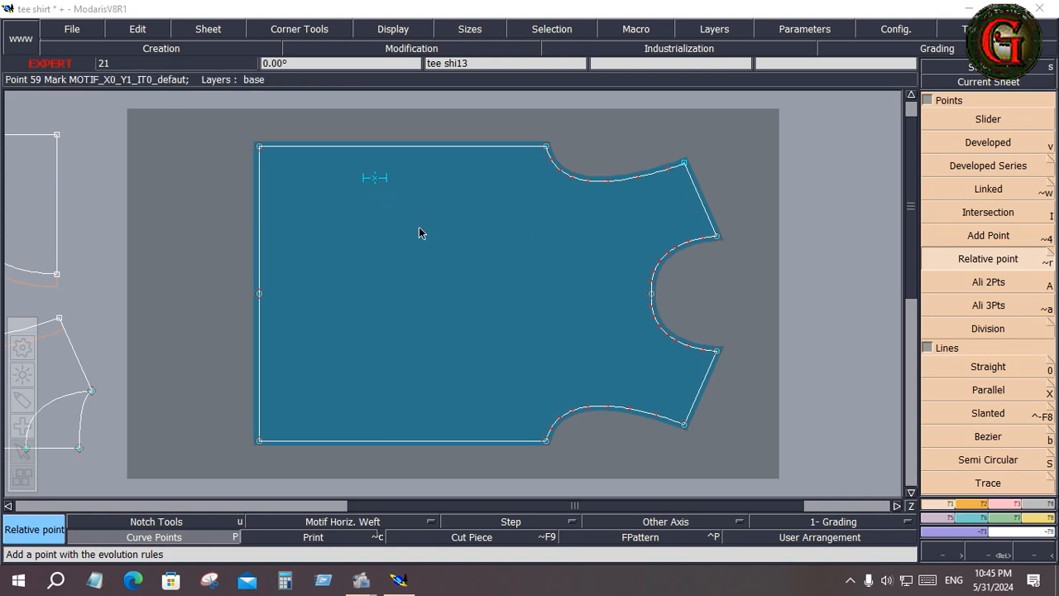
left_click(950, 283)
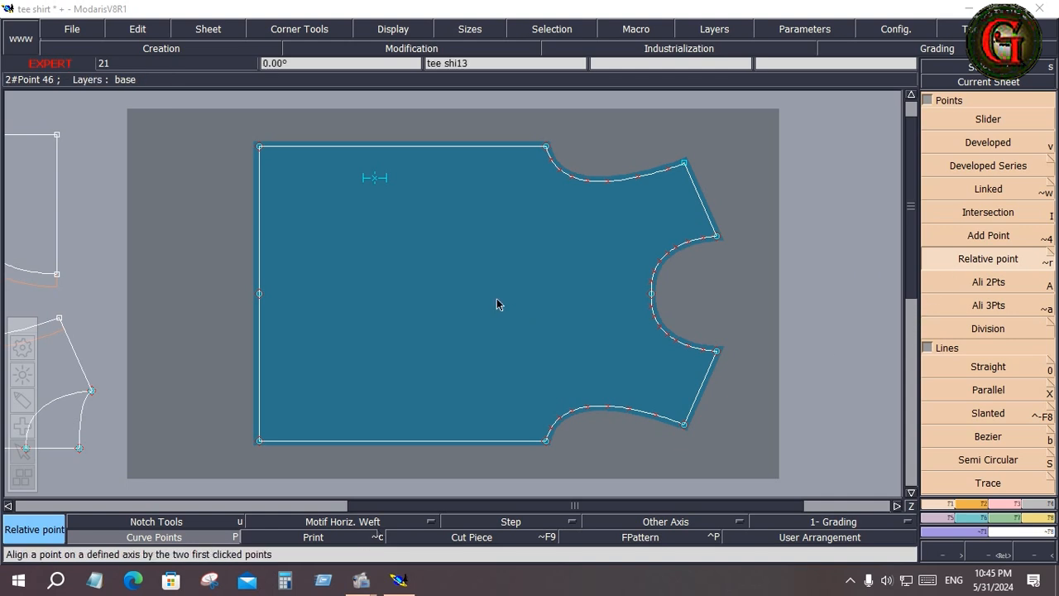
key("ctrl+z")
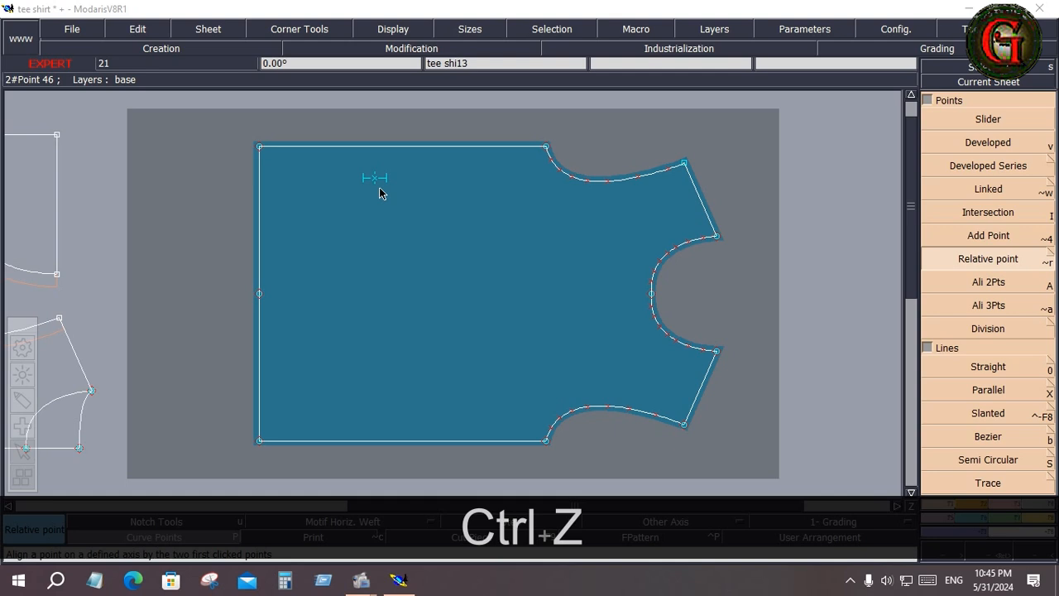
key("Delete")
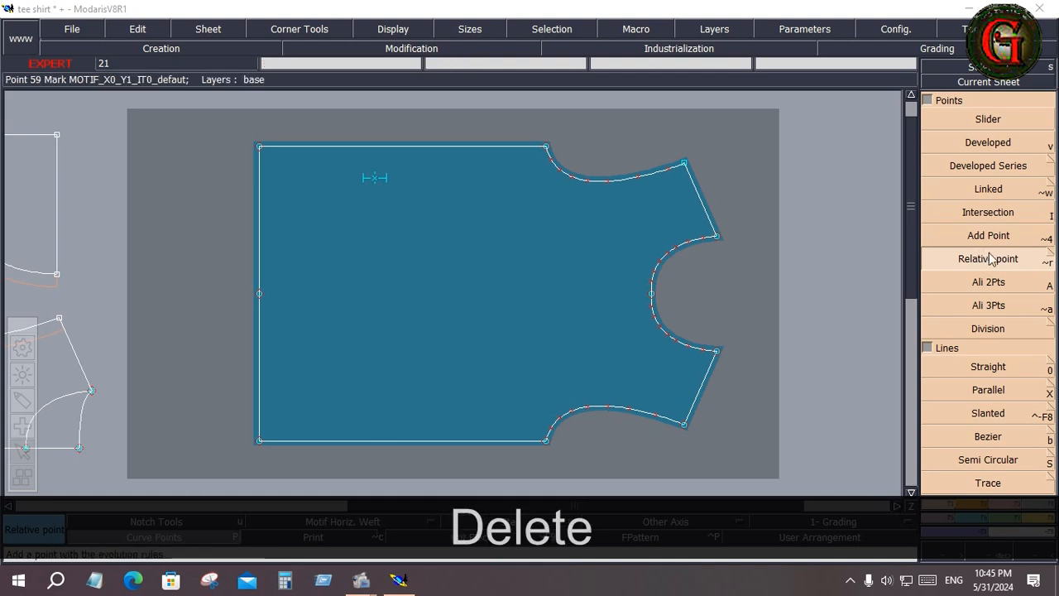
Try a freehand relative point from the existing one, undo it, and delete the existing relative point inside the body.
left_click(991, 260)
left_click(375, 178)
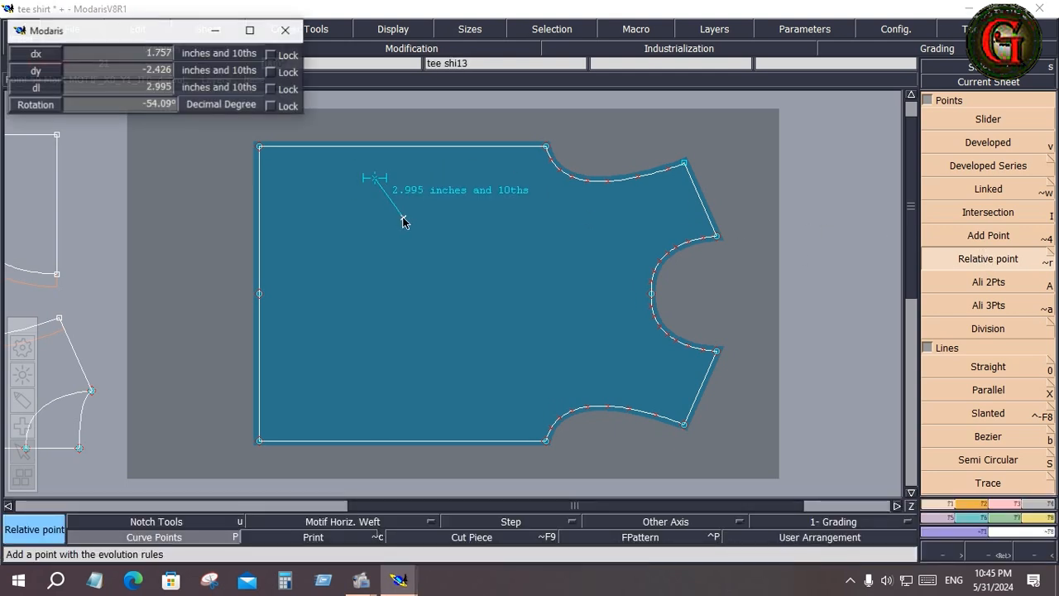
left_click(413, 250)
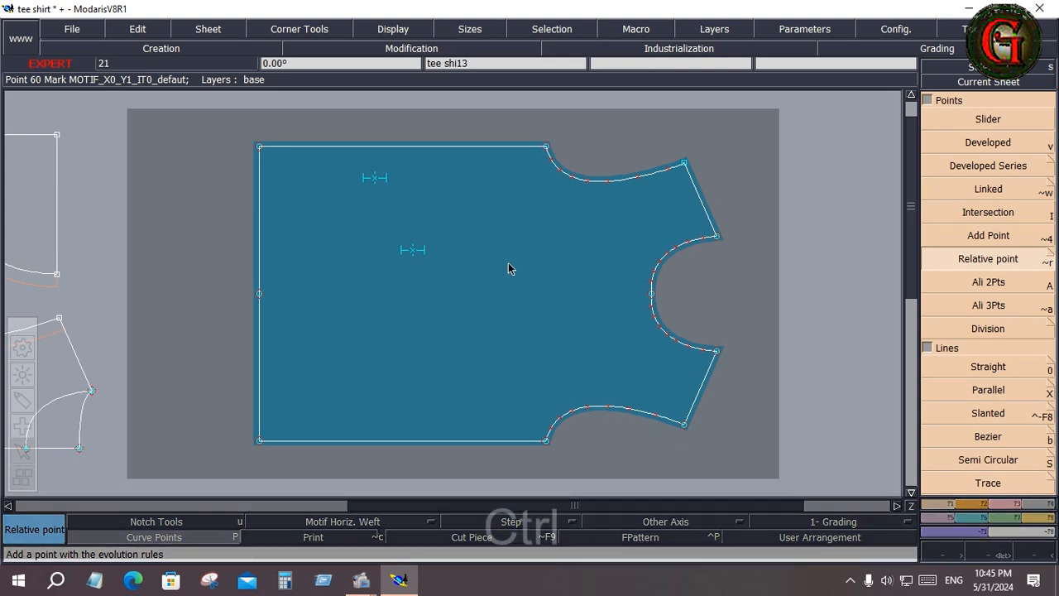
key("ctrl+z")
key("Delete")
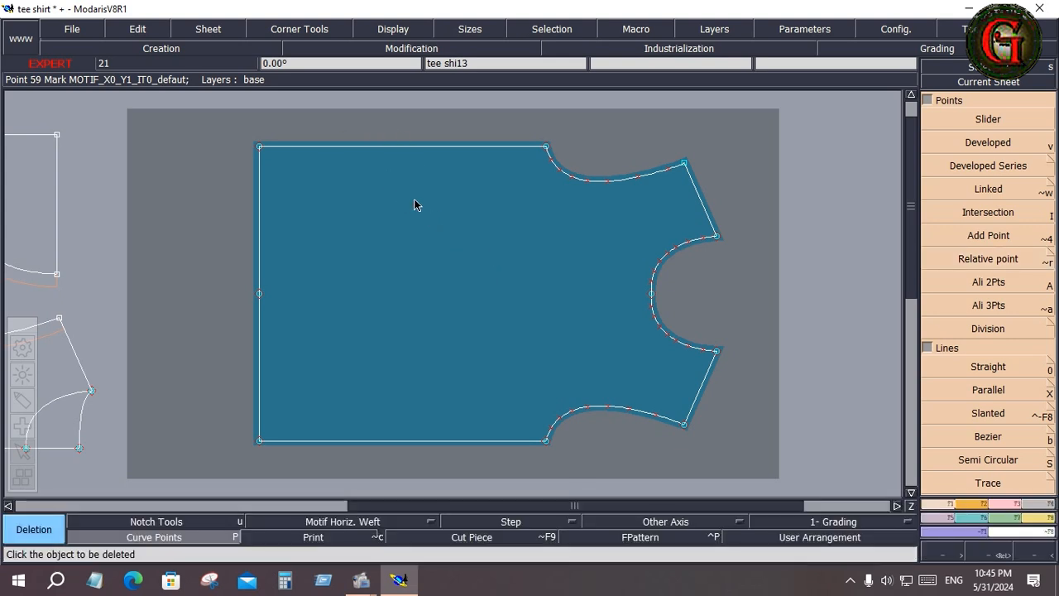
Choose Ali 2Pts and circle the upper underarm point and upper shoulder tip with the red annotation pen, connecting the two marks.
left_click(948, 335)
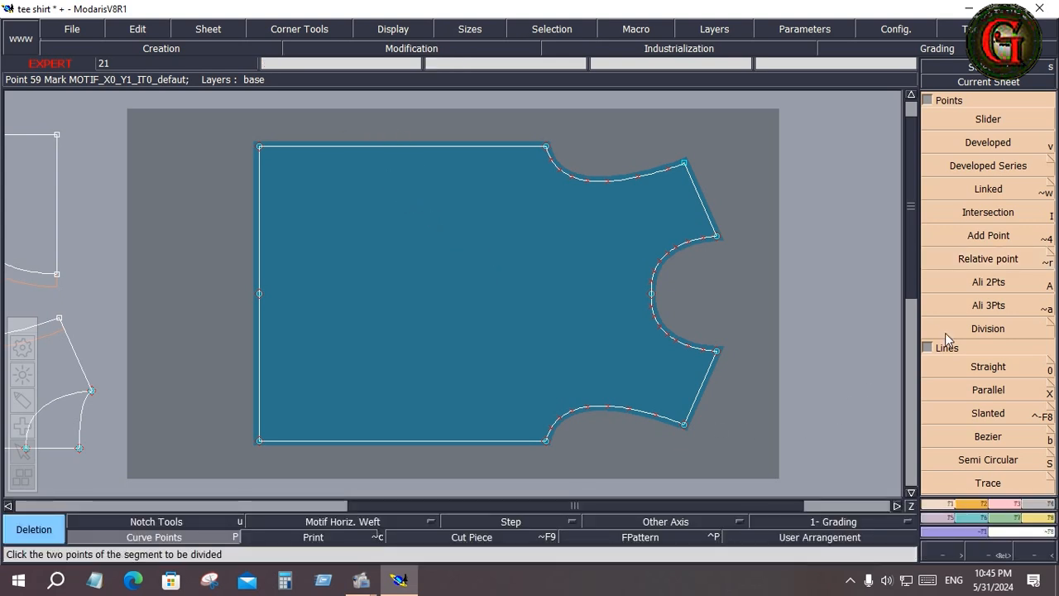
left_click(996, 289)
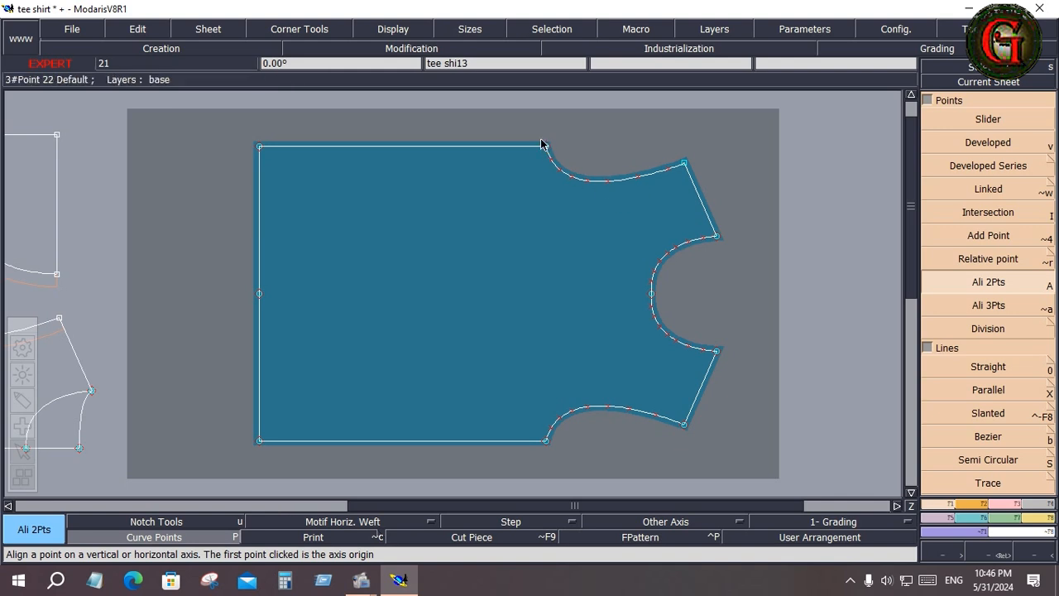
left_click(24, 403)
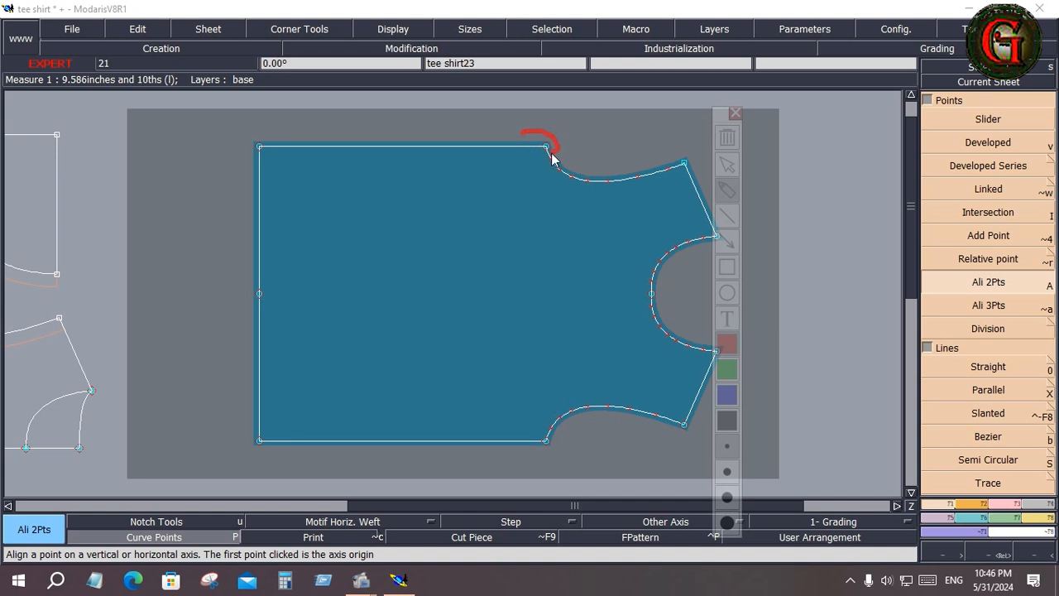
left_click_drag(552, 159, 524, 139)
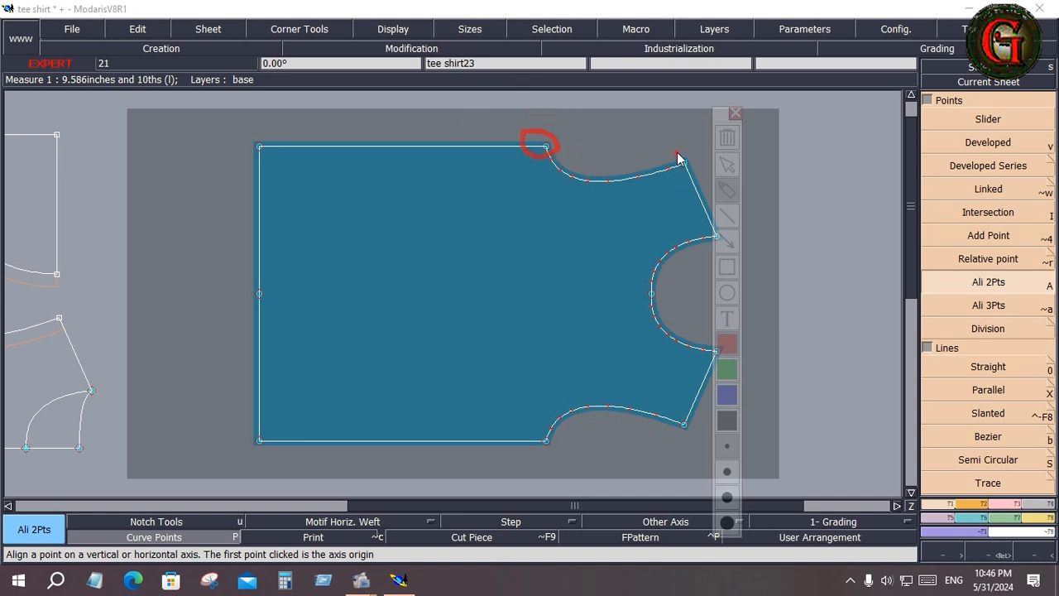
mouse_move(678, 157)
left_mouse_down()
mouse_move(700, 170)
mouse_move(684, 187)
mouse_move(677, 159)
left_mouse_up()
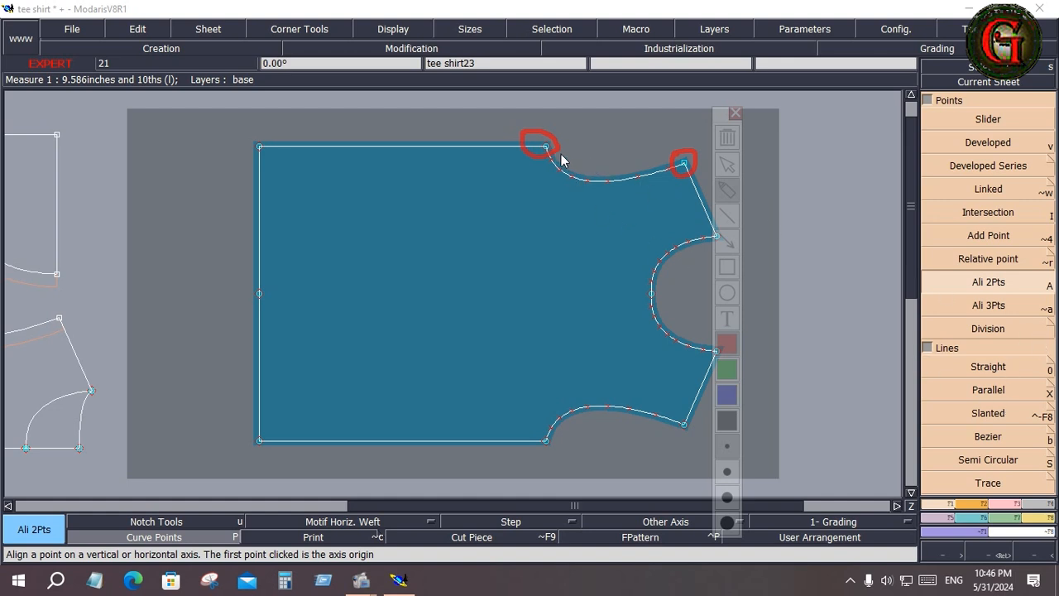
left_click_drag(544, 147, 680, 167)
left_click(820, 229)
Align the upper shoulder tip and an upper armhole curve point horizontally with the upper underarm point using Ali 2Pts, and undo both alignments.
left_click(986, 284)
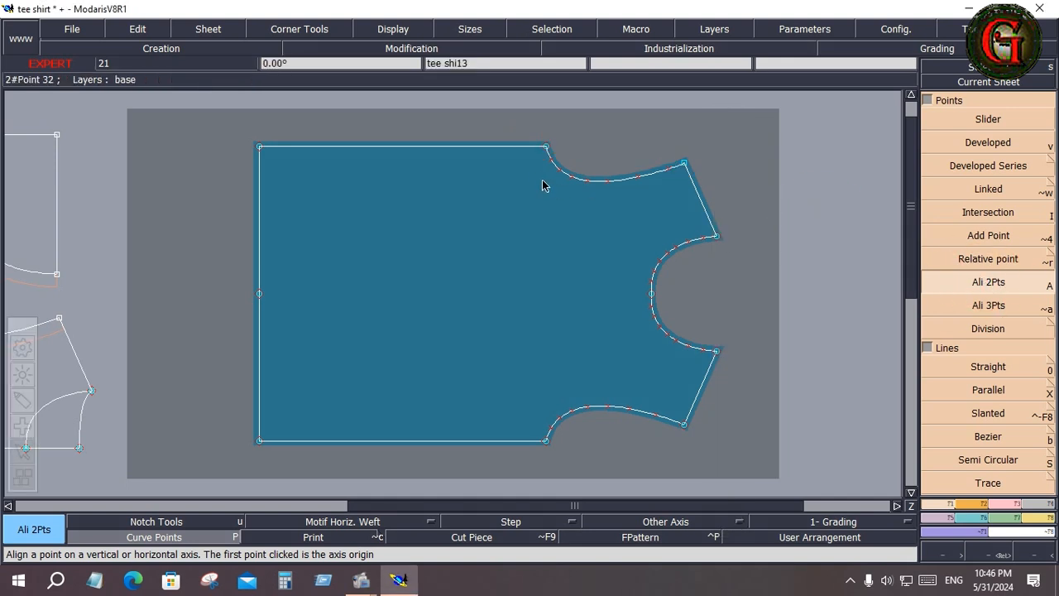
left_click(546, 148)
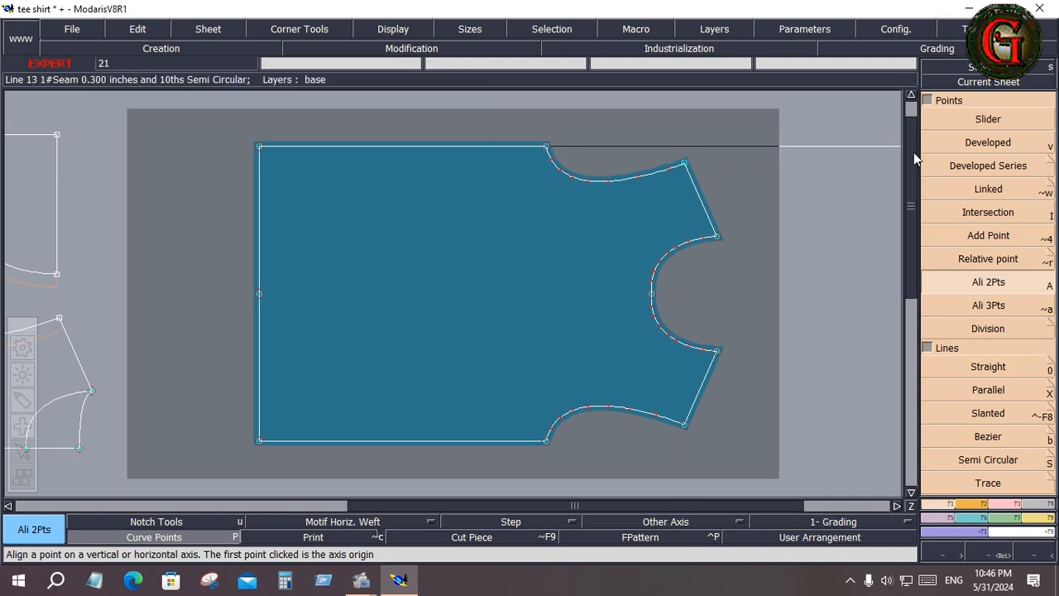
left_click(687, 163)
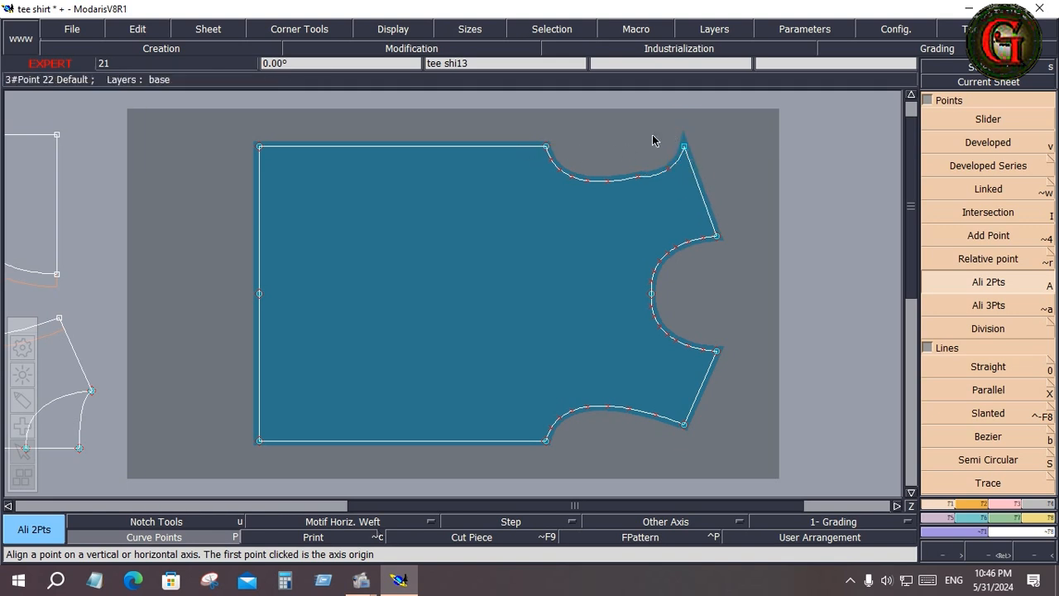
left_click(547, 147)
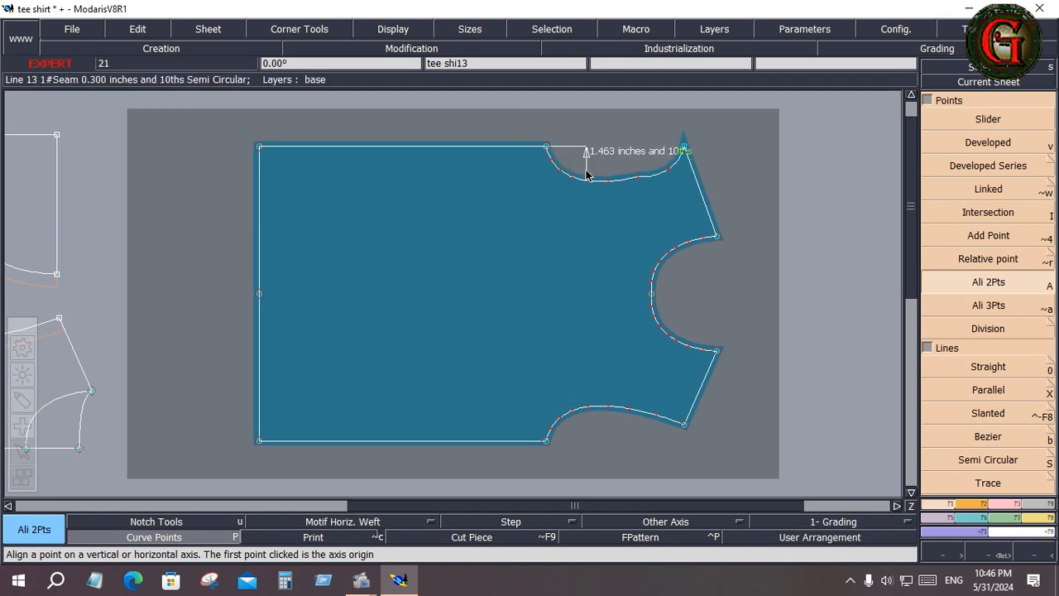
left_click(608, 184)
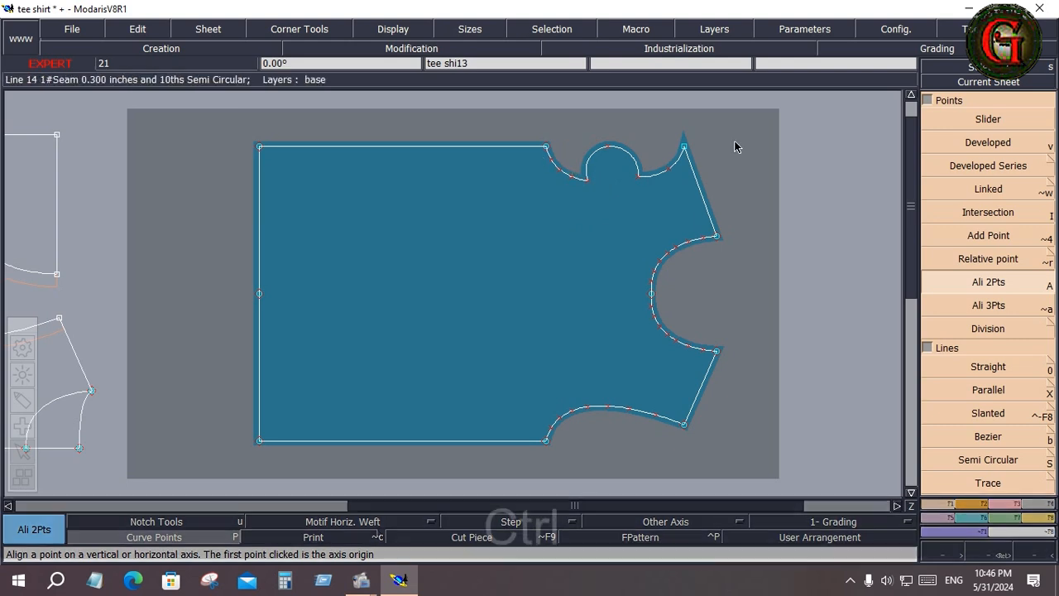
key("ctrl+z")
key("ctrl+z")
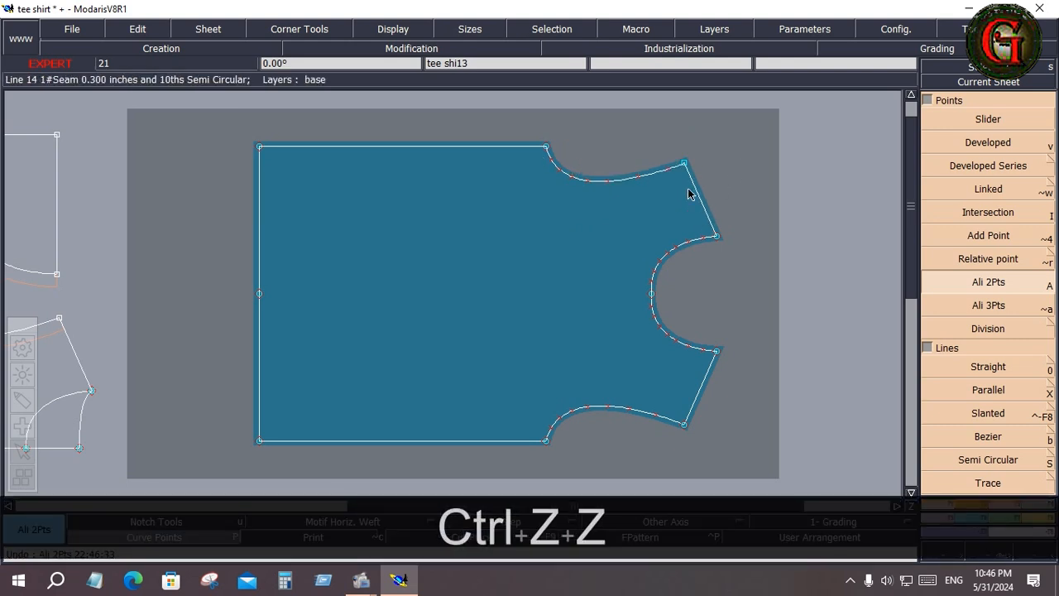
Align the lower shoulder's neck point vertically with the upper underarm point using Ali 2Pts, and undo the alignment.
left_click(546, 148)
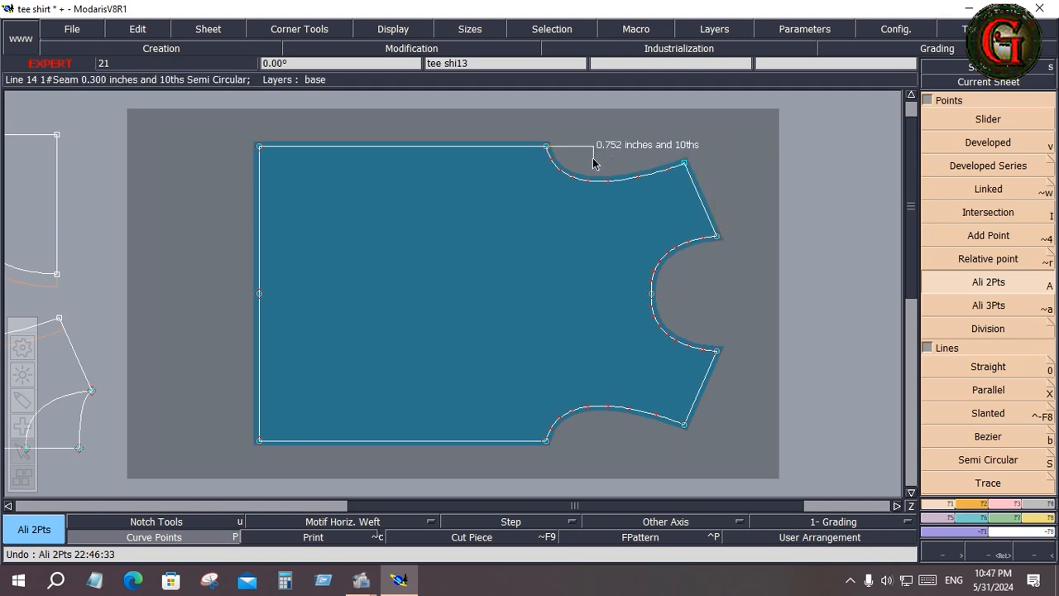
left_click(548, 148)
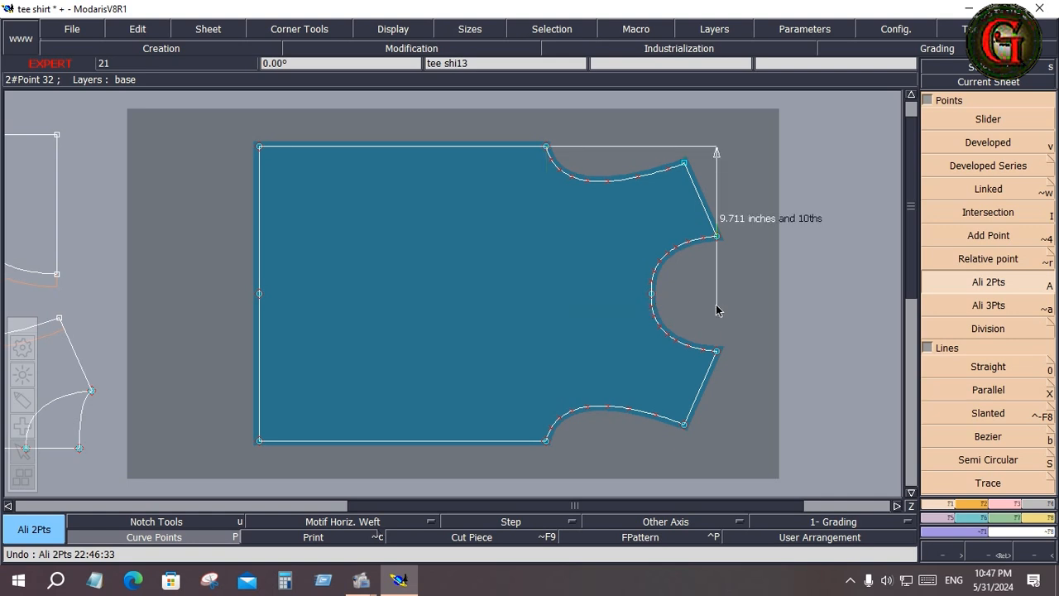
left_click(716, 354)
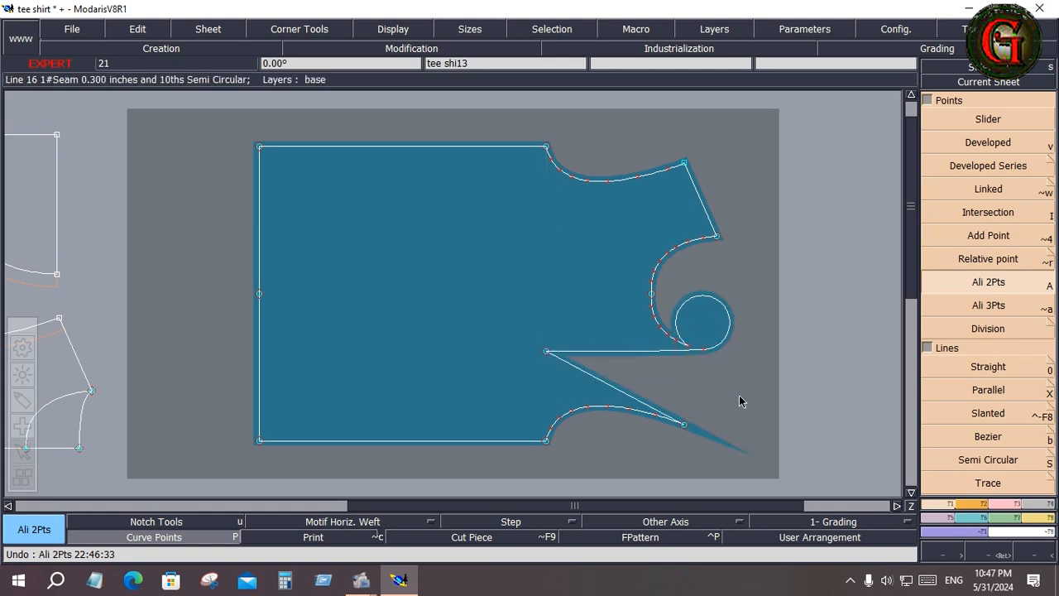
key("ctrl")
key("ctrl+z")
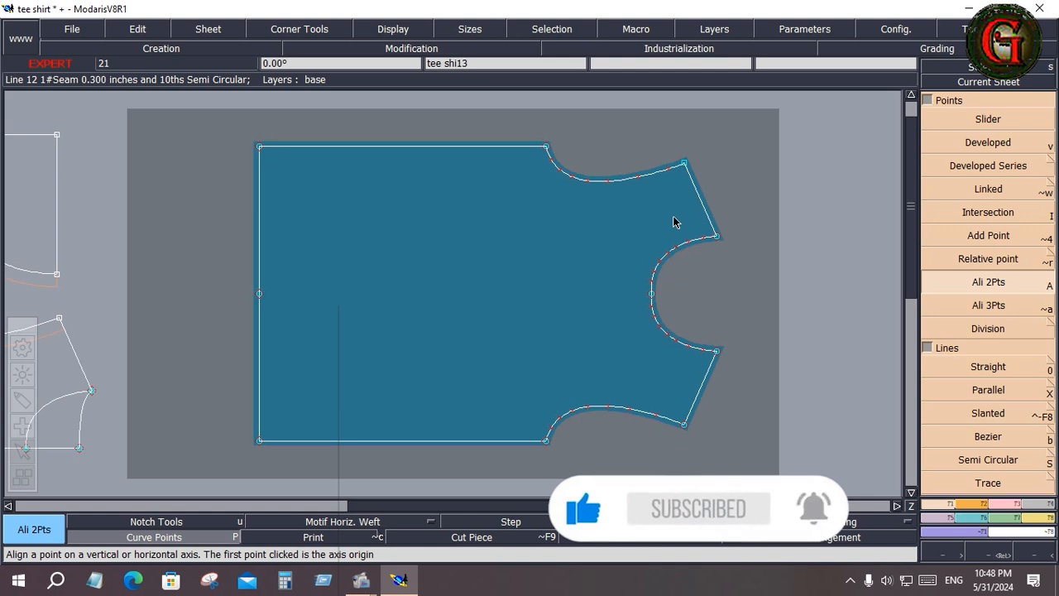
With Ali 3Pts, align the upper shoulder tip on the axis through the upper underarm point and an armhole curve point, and undo it.
left_click(974, 310)
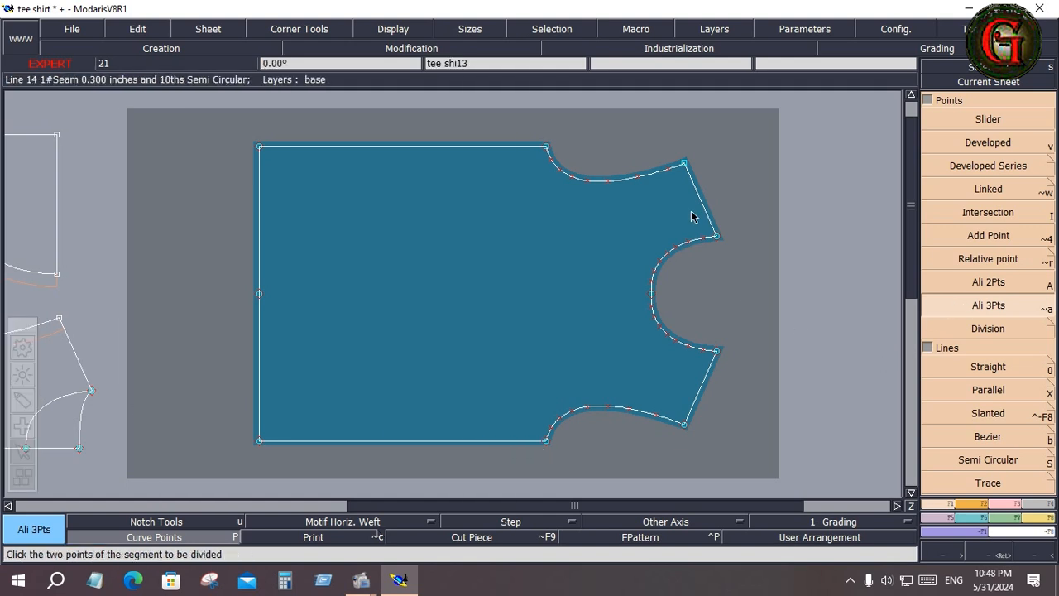
left_click(545, 149)
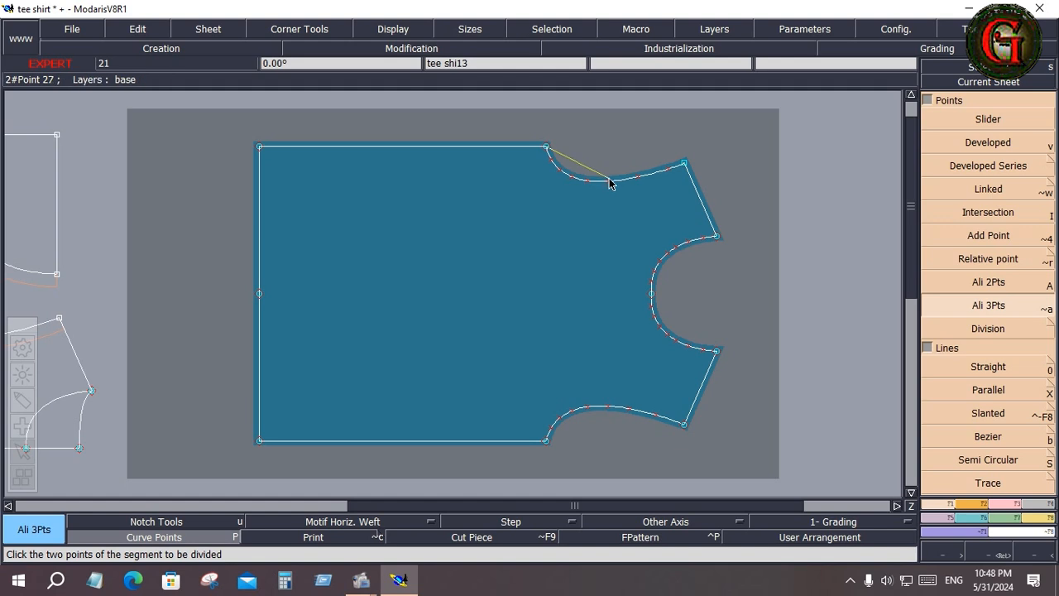
left_click(685, 165)
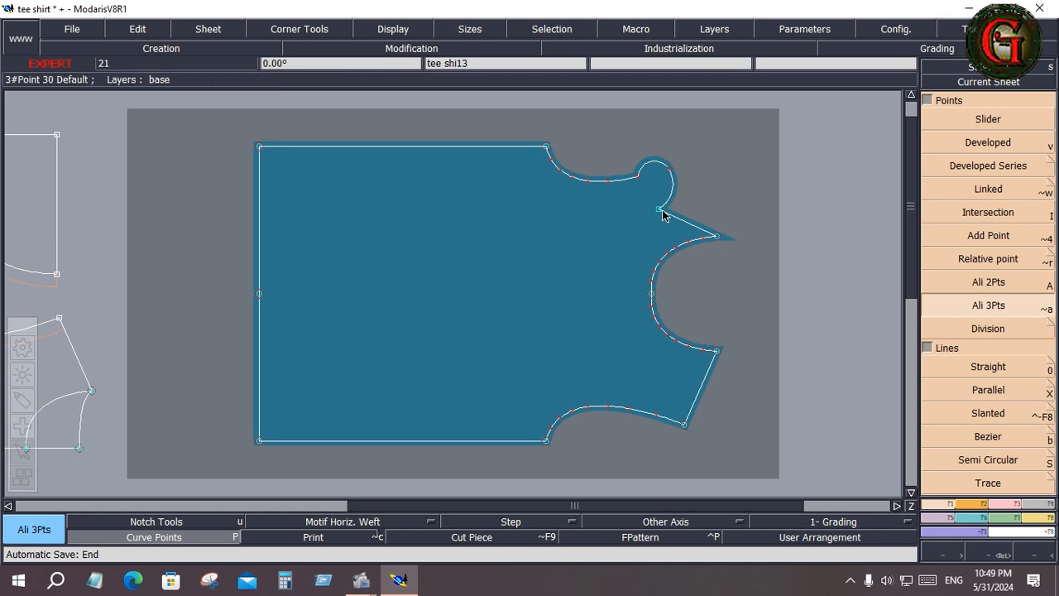
key("ctrl+z")
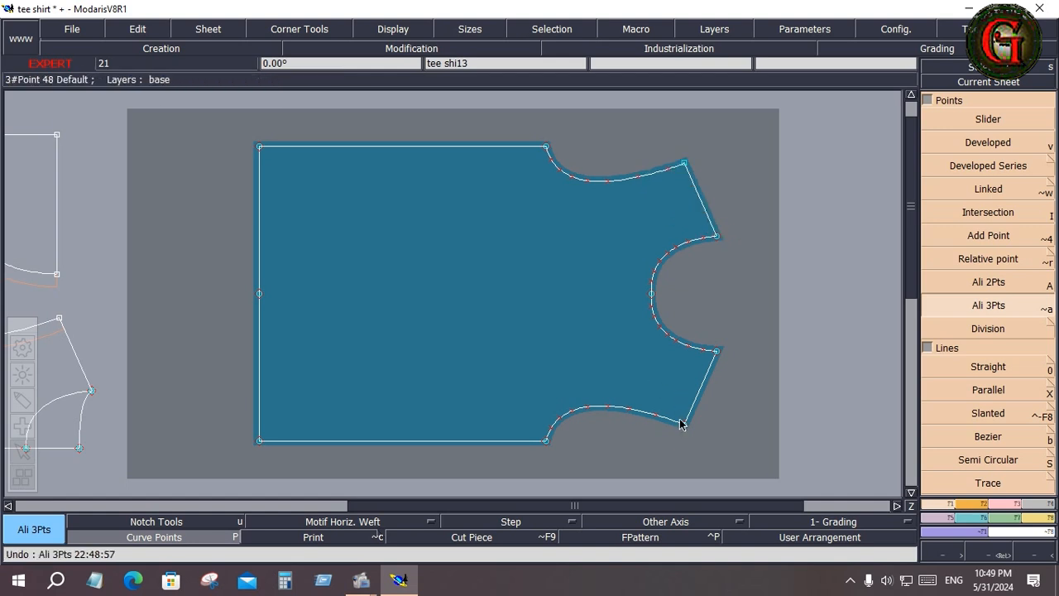
Align the upper underarm point on the axis through the lower shoulder tip and the neckline's middle point, and undo the alignment.
left_click(652, 296)
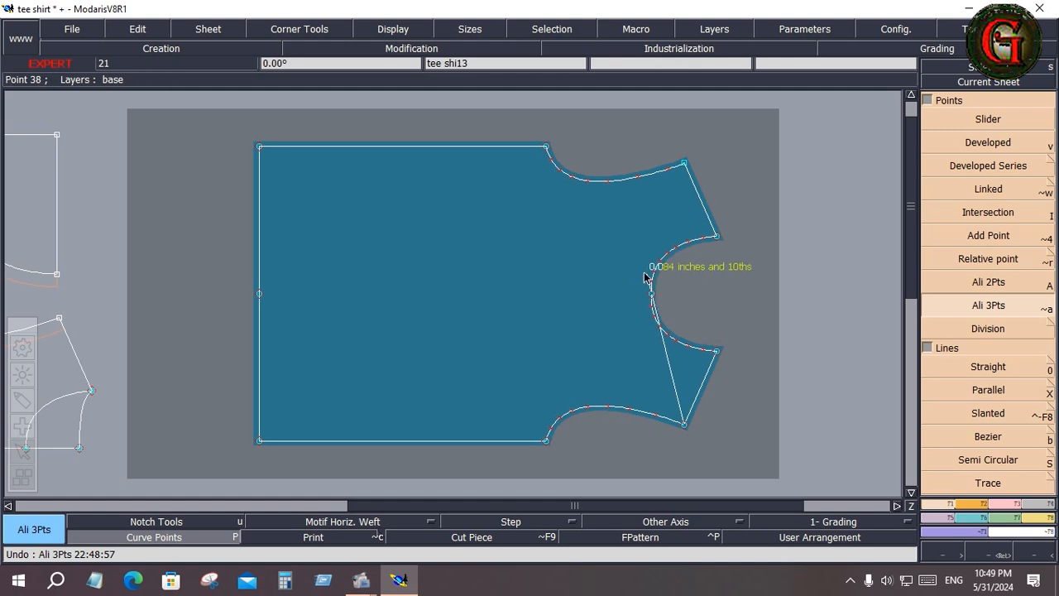
left_click(548, 150)
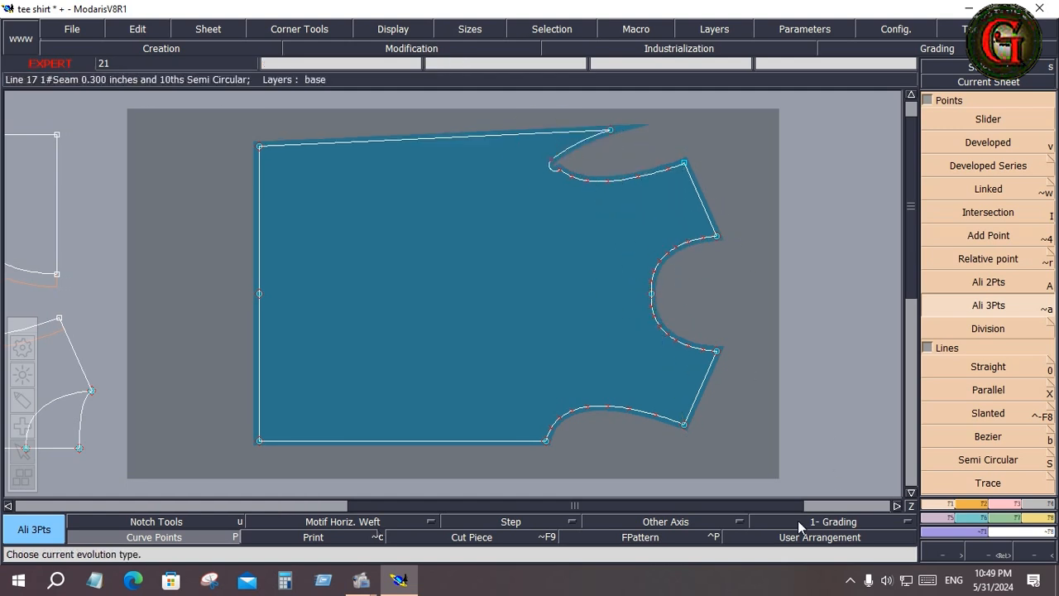
key("ctrl+z")
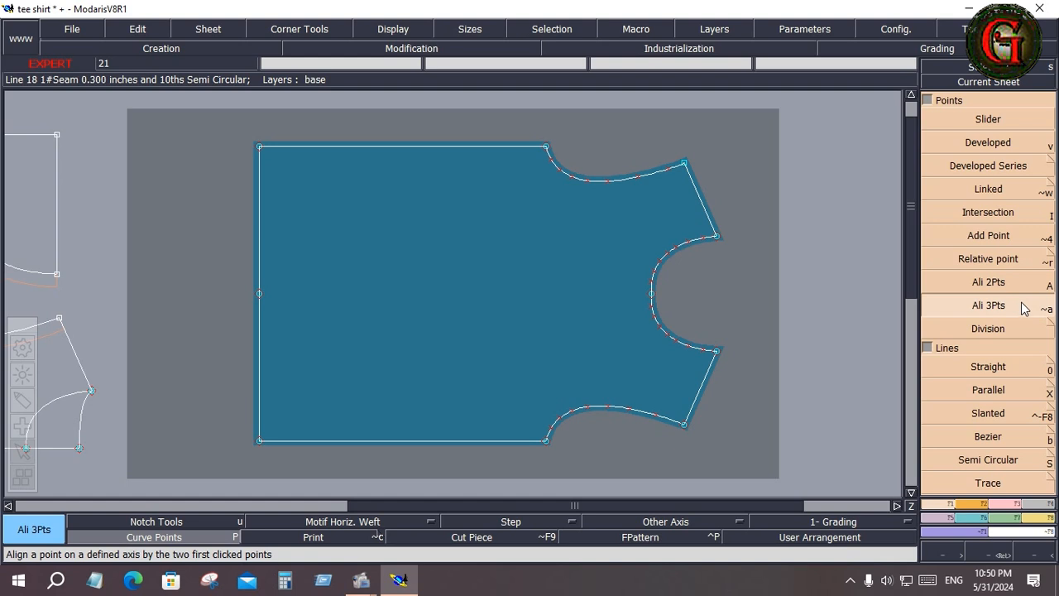
left_click(960, 282)
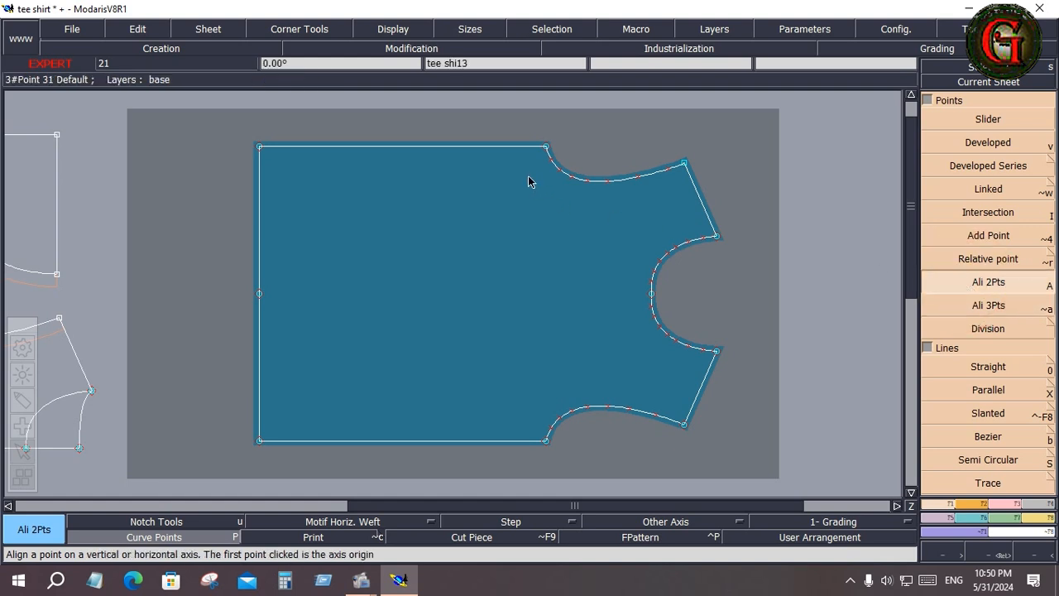
left_click(993, 307)
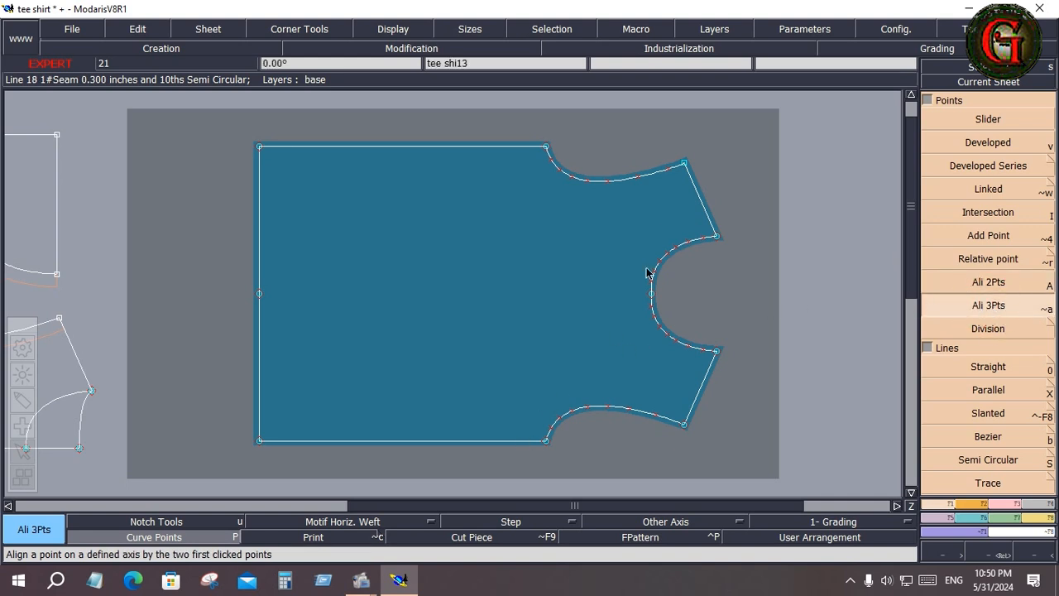
left_click(978, 307)
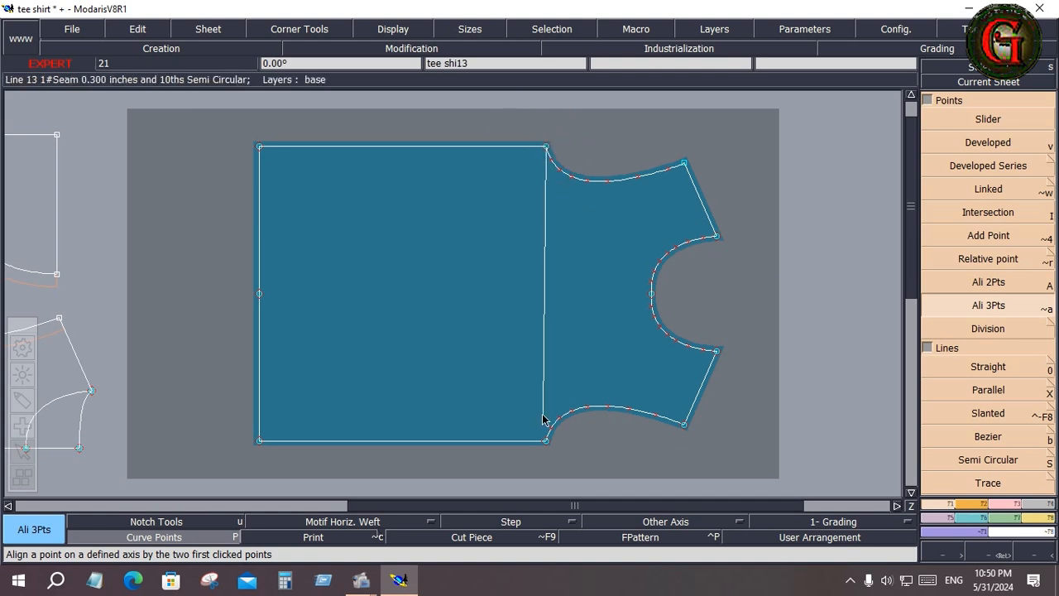
left_click(568, 259)
Align the lower underarm point vertically with the upper underarm point using Ali 2Pts.
left_click(964, 283)
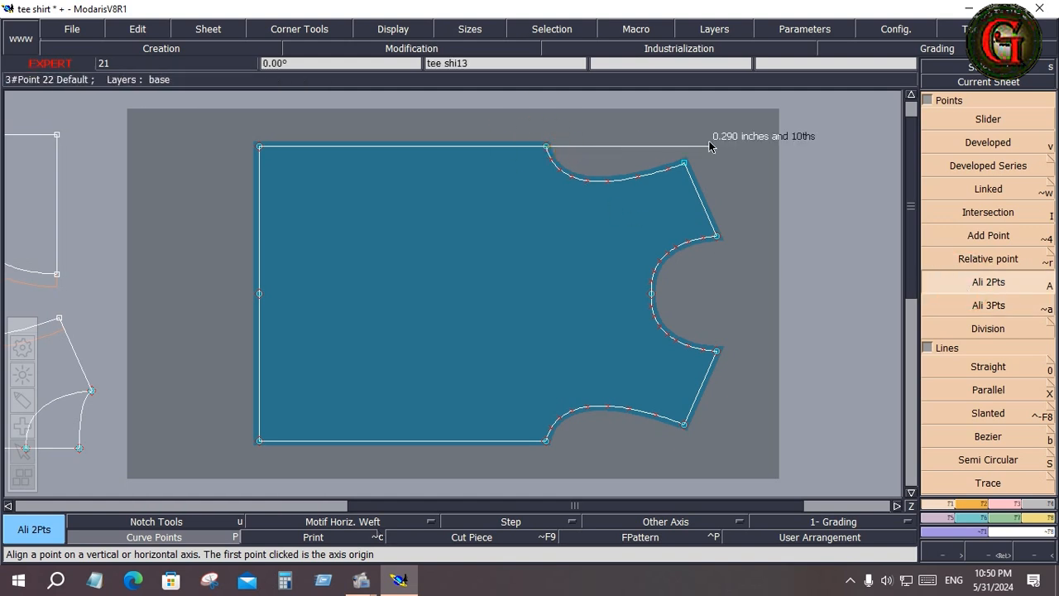
left_click(546, 147)
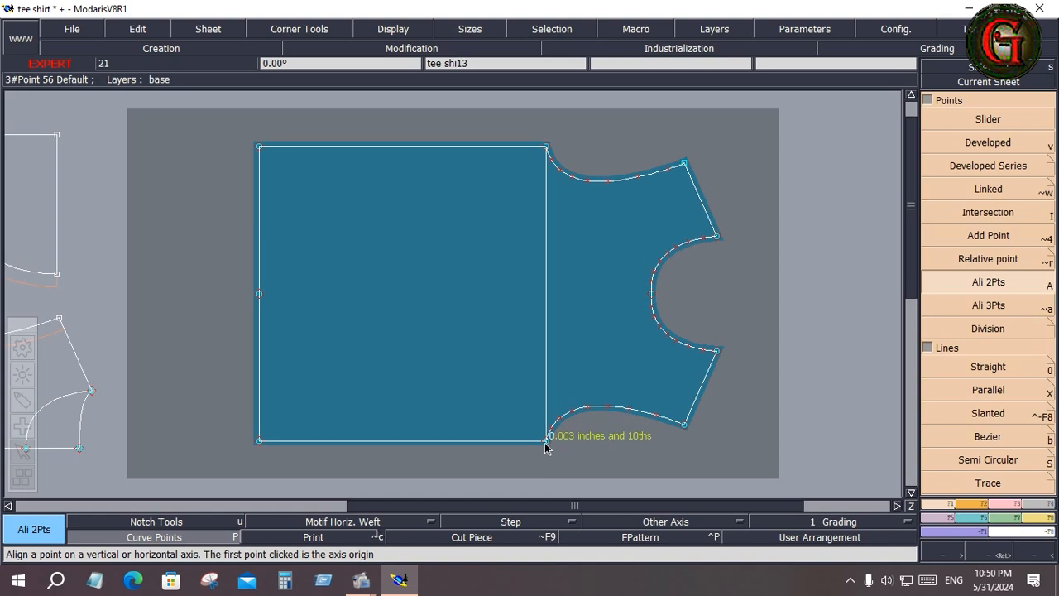
left_click(545, 445)
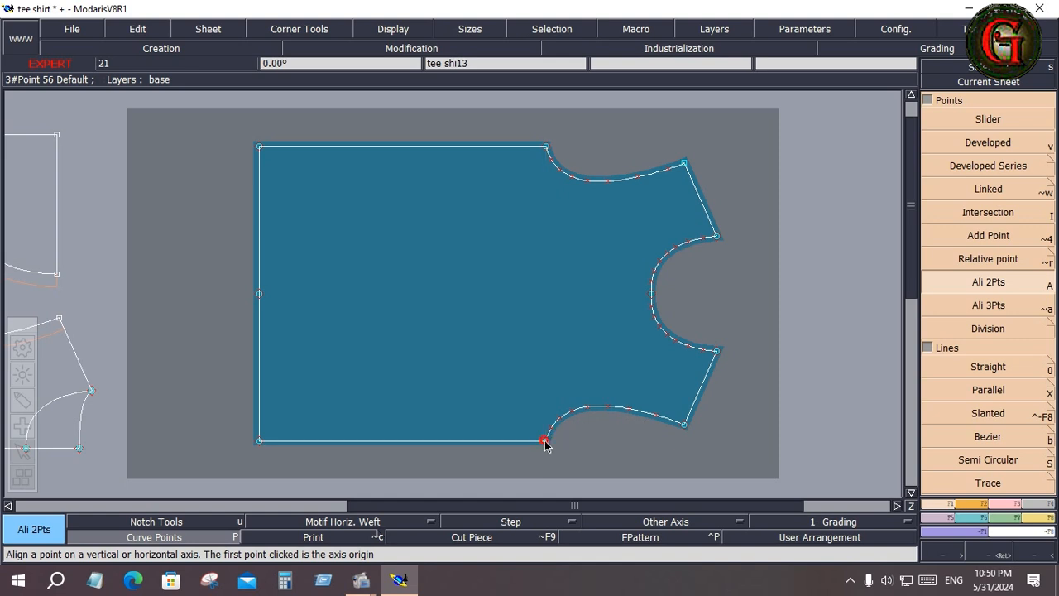
With Ali 3Pts, align the upper neck point on the axis through the lower underarm point and the neckline's middle, and undo it.
left_click(1013, 314)
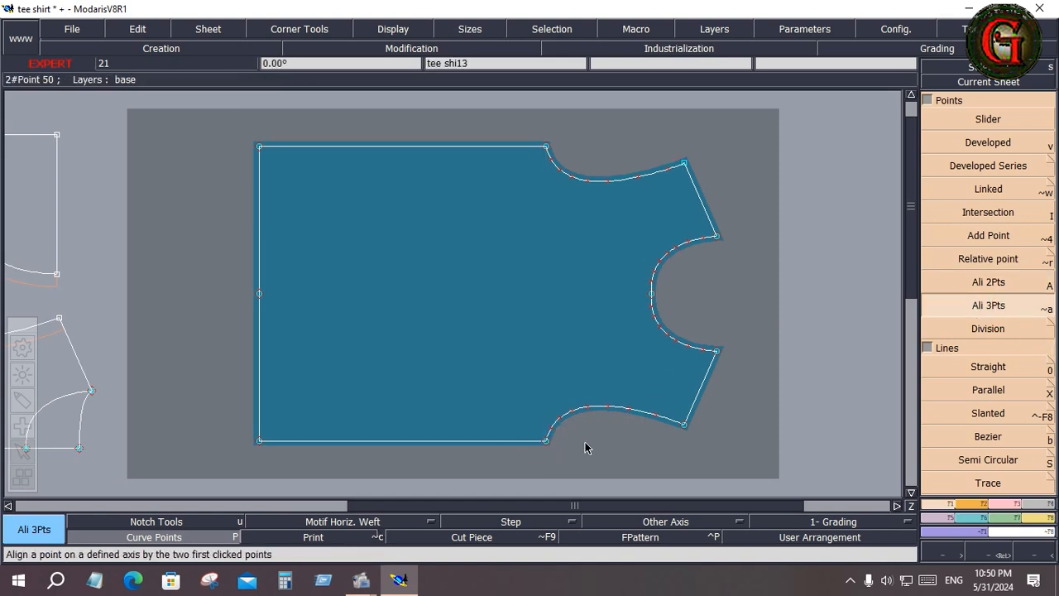
left_click(543, 436)
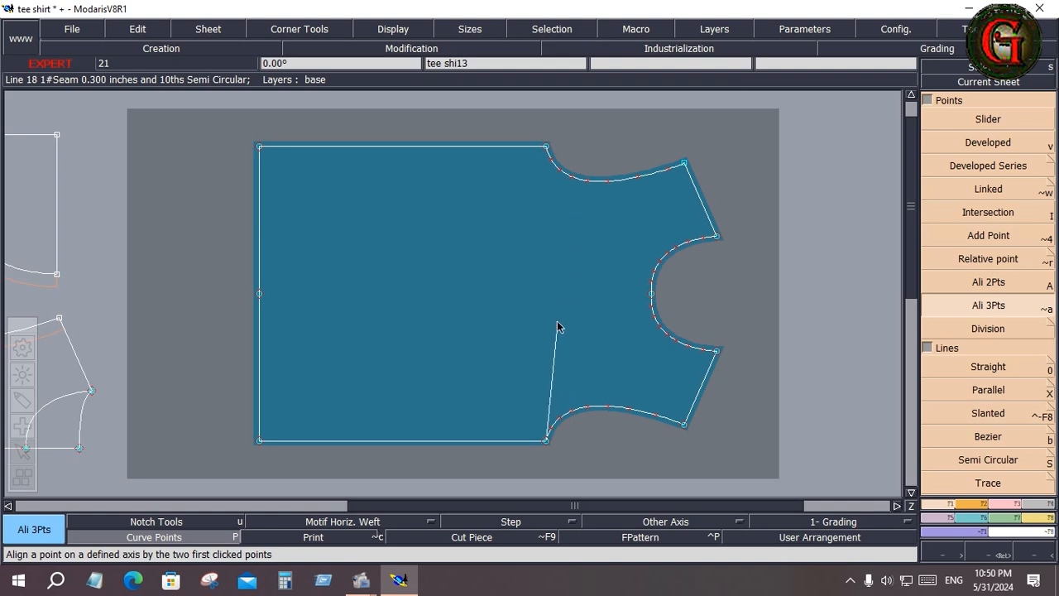
left_click(655, 289)
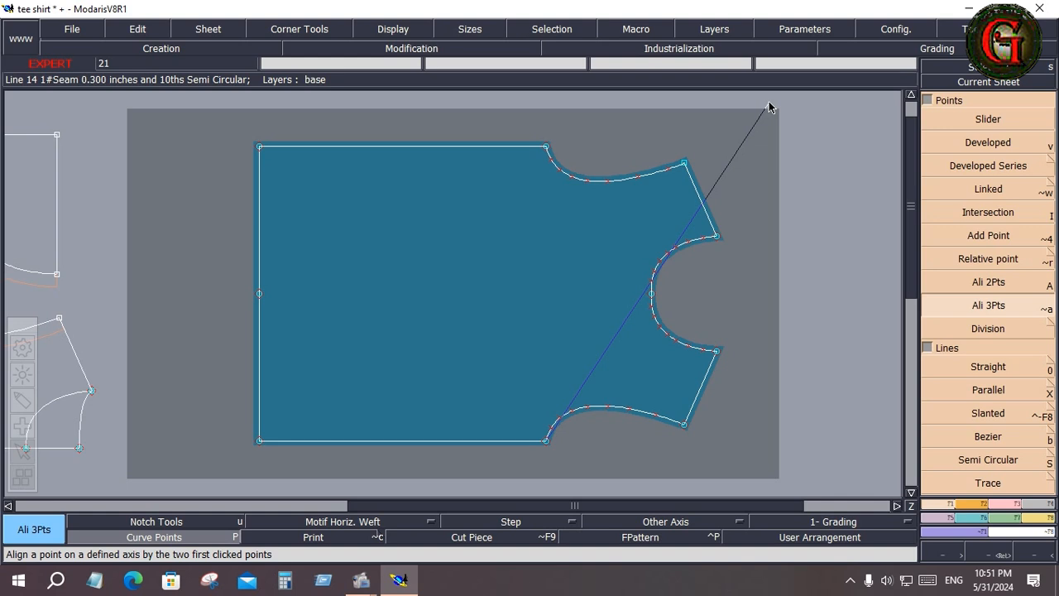
left_click(650, 297)
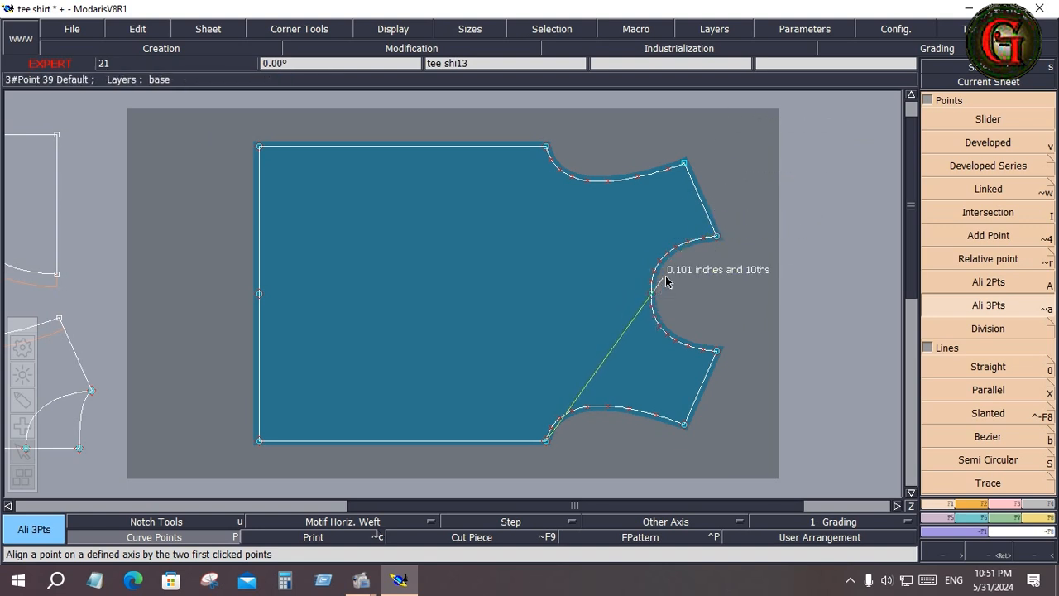
left_click(716, 237)
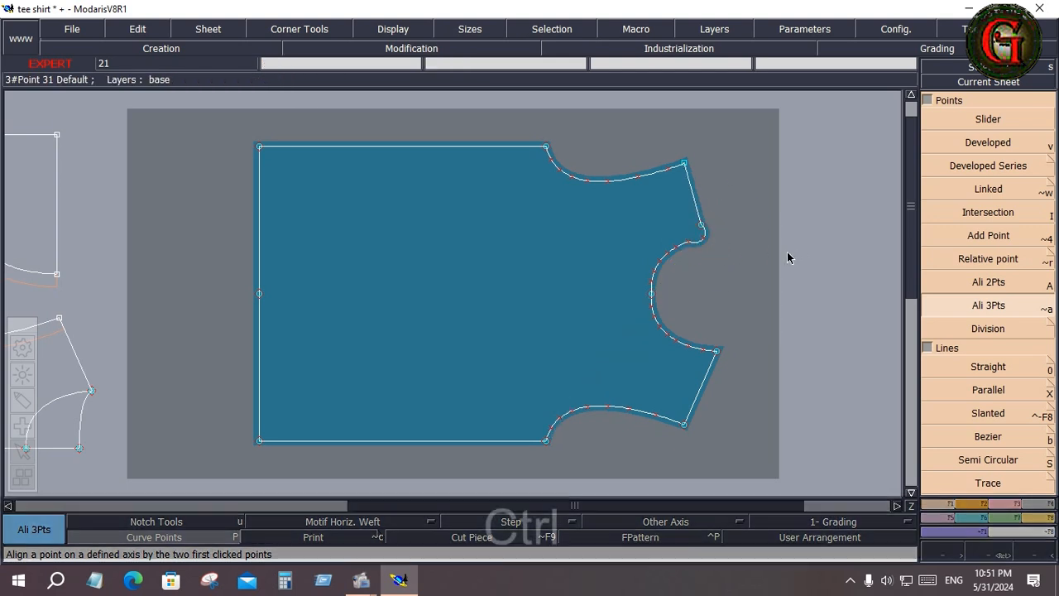
key("ctrl+z")
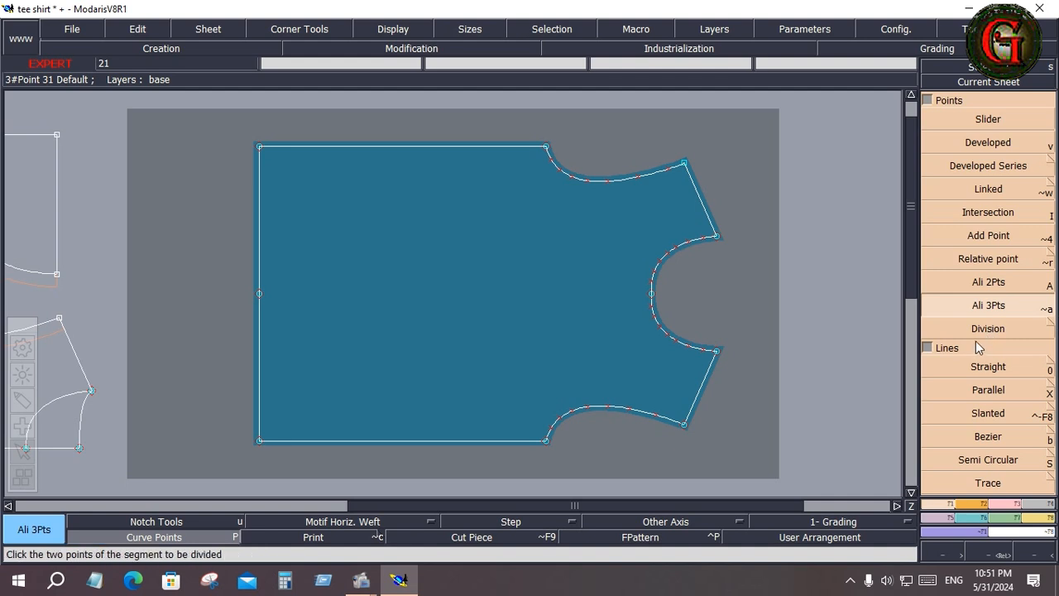
Divide the upper side line between the hem corner and the underarm point into 10 parts with Division, and undo it.
left_click(989, 330)
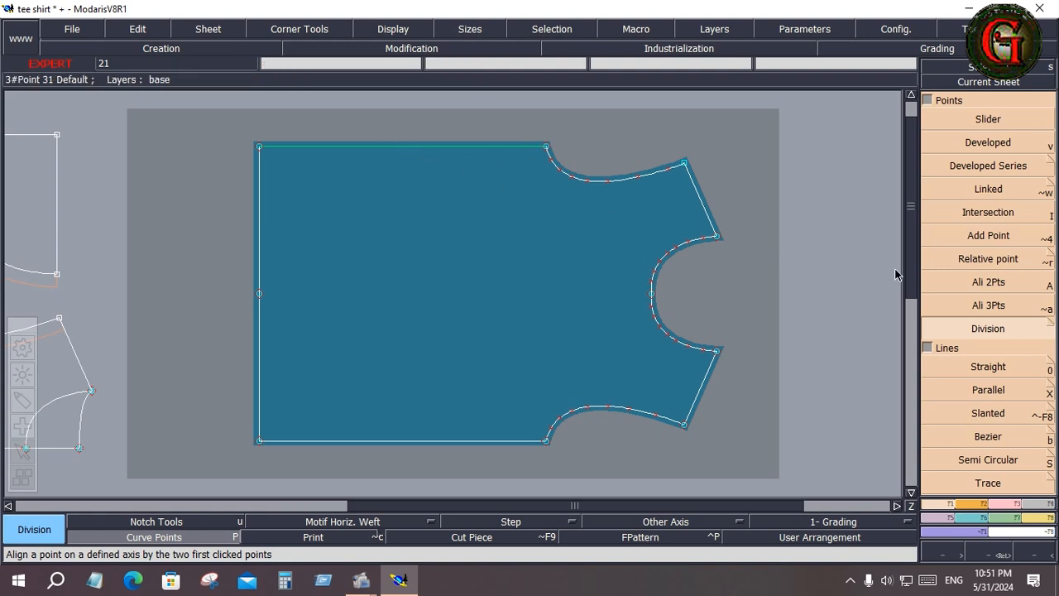
left_click(978, 329)
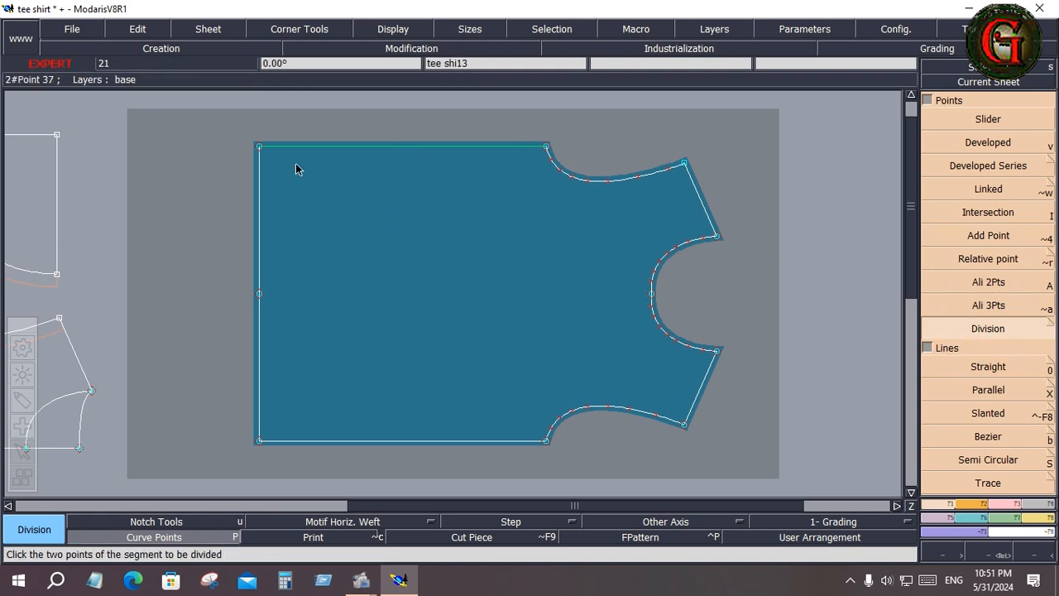
left_click(260, 147)
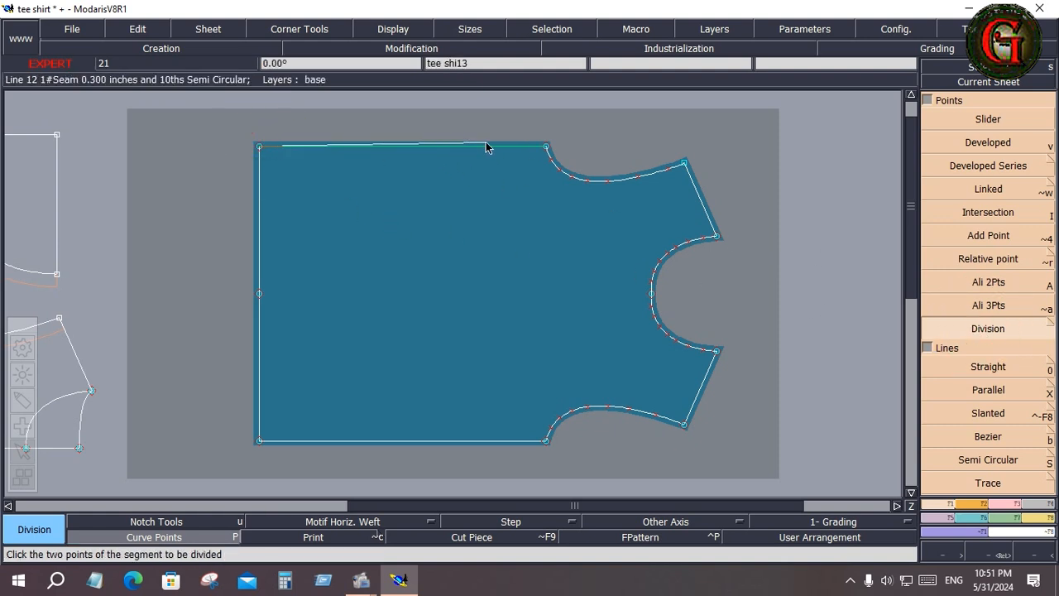
left_click(547, 148)
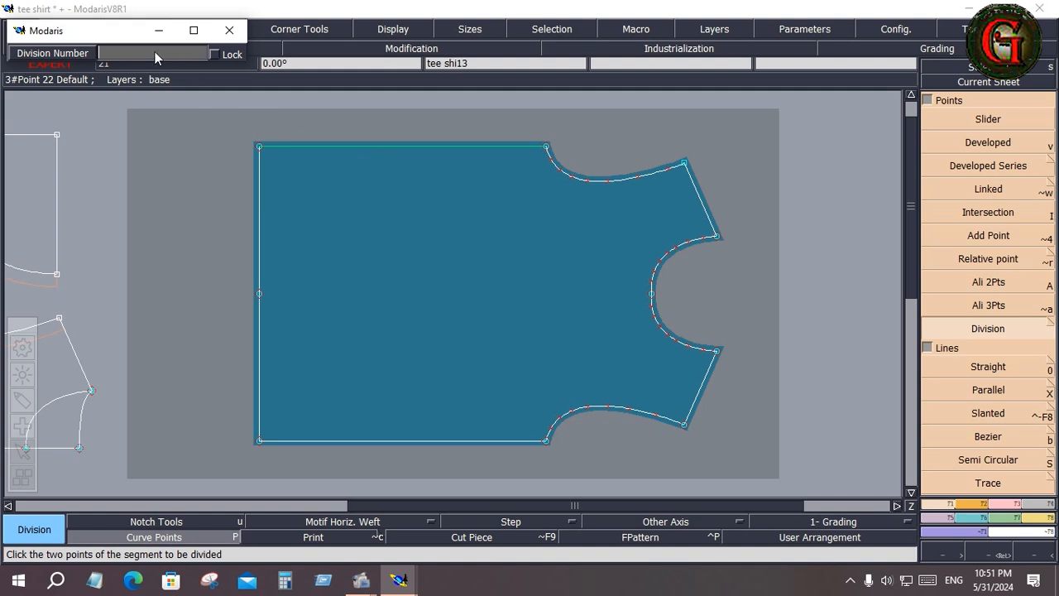
type("2")
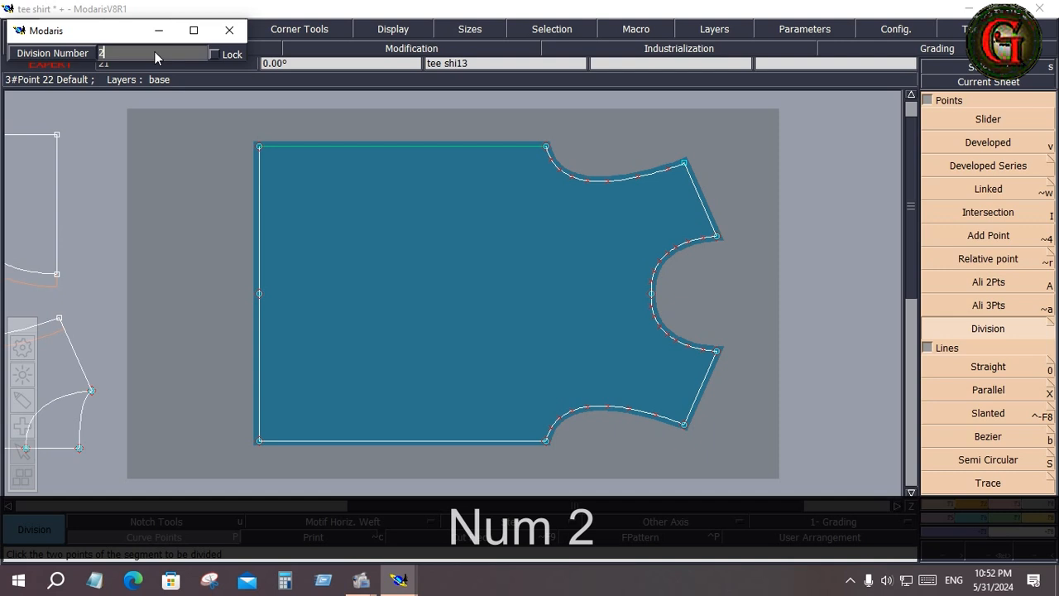
key("BackSpace")
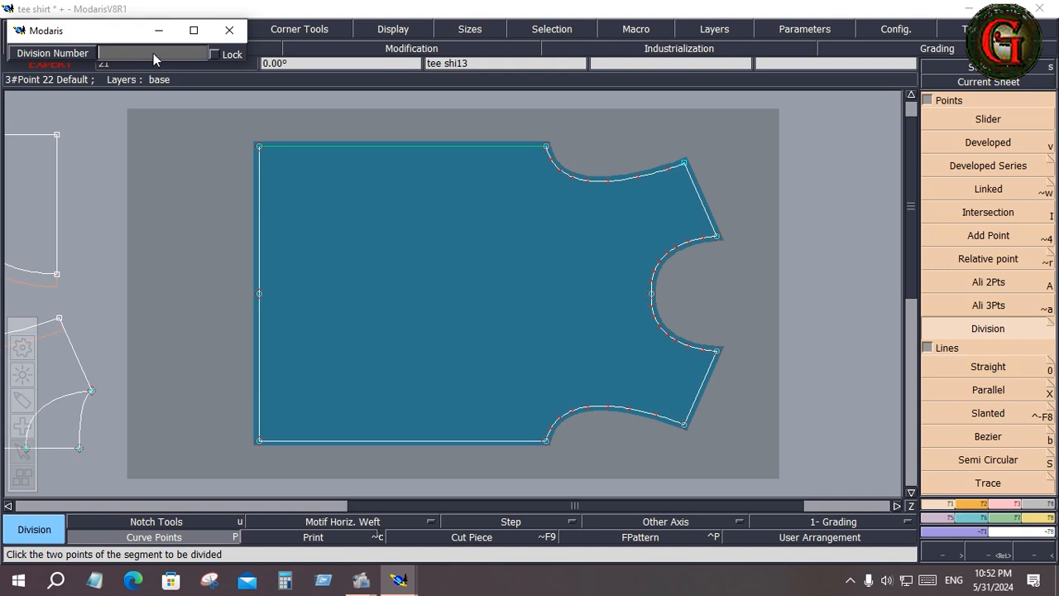
type("10")
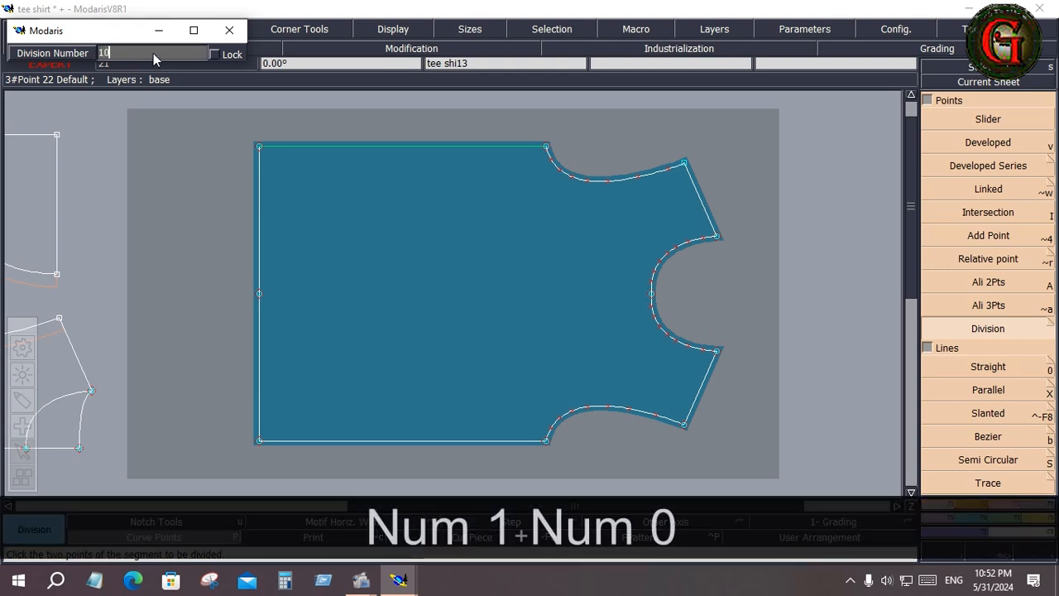
key("Return")
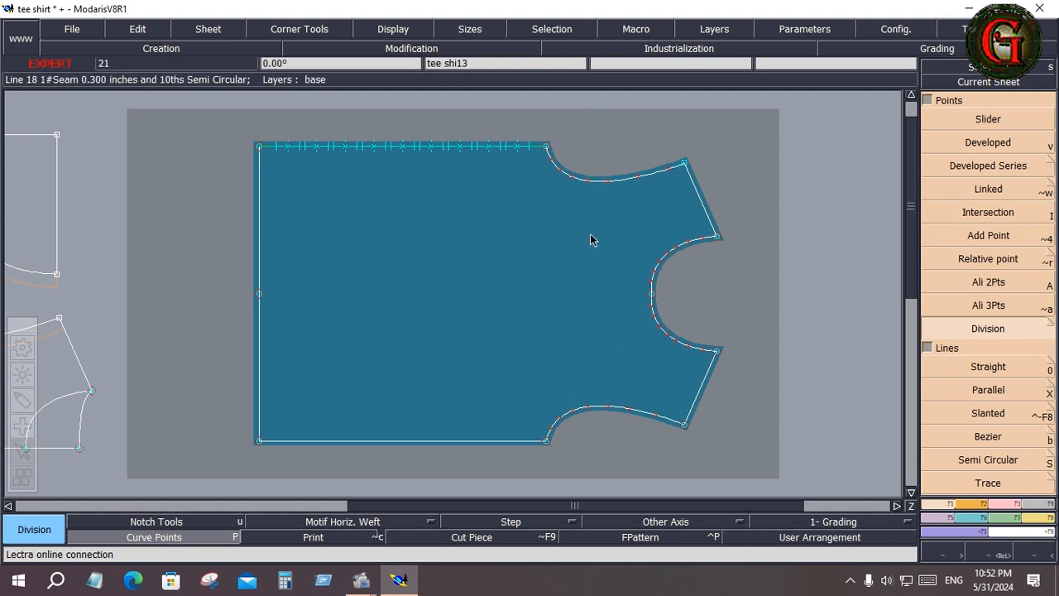
key("ctrl+z")
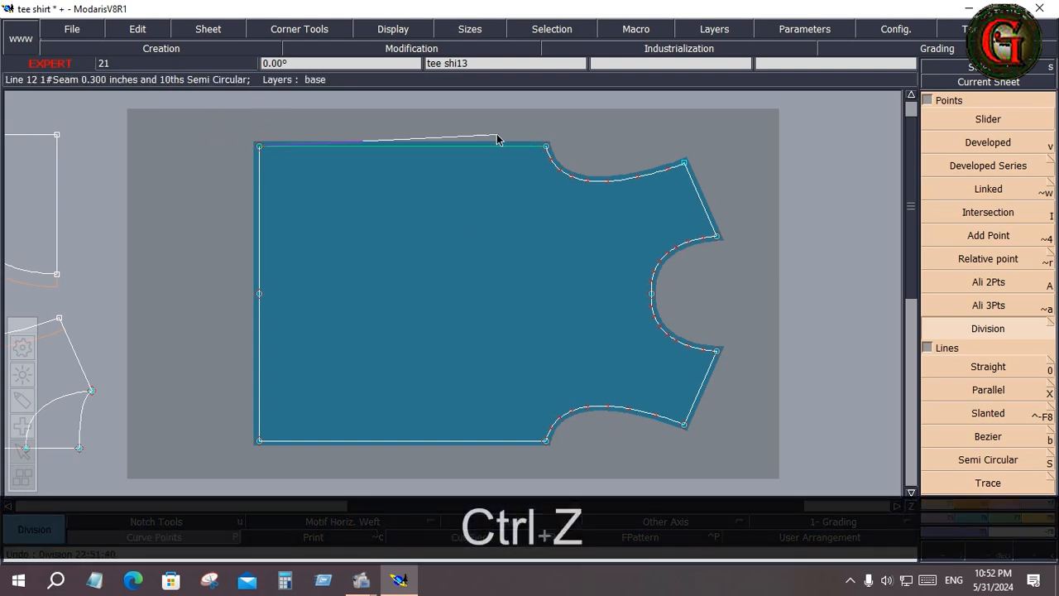
Divide the upper side line from hem corner to underarm point into 2 parts, and undo the division.
left_click(545, 150)
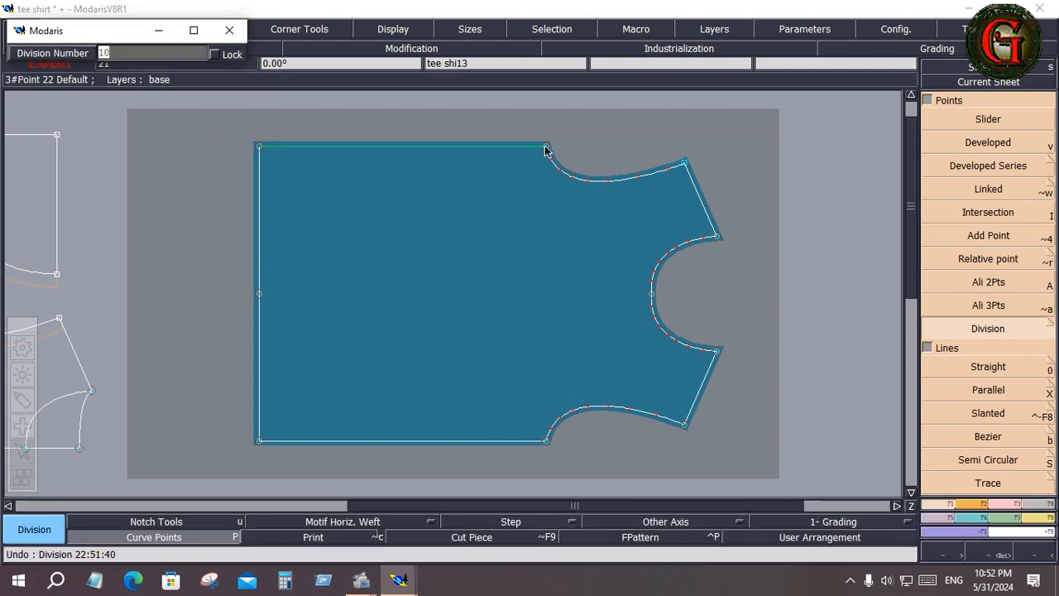
type("2")
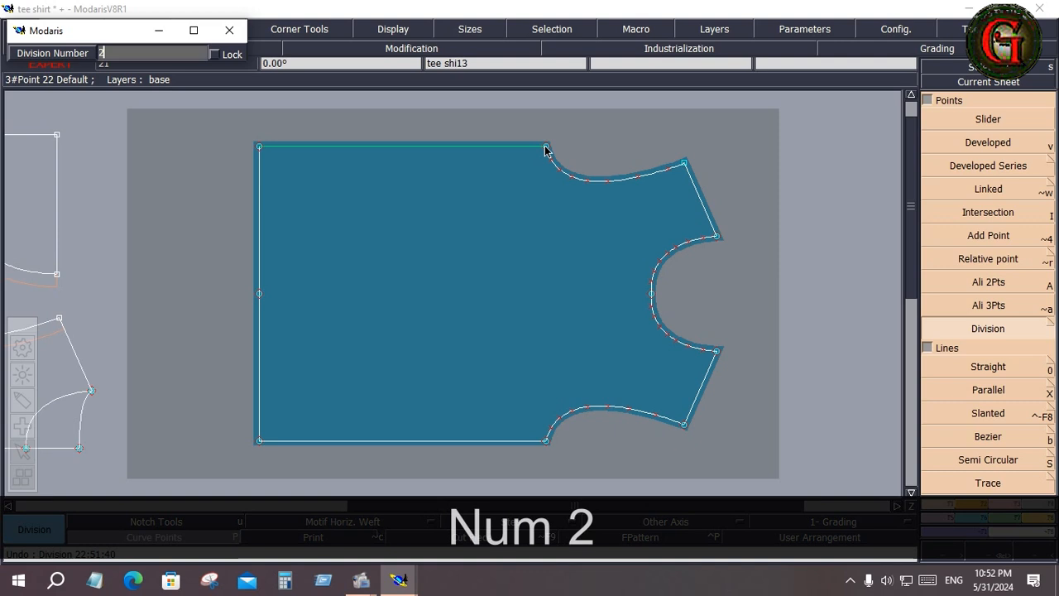
key("Return")
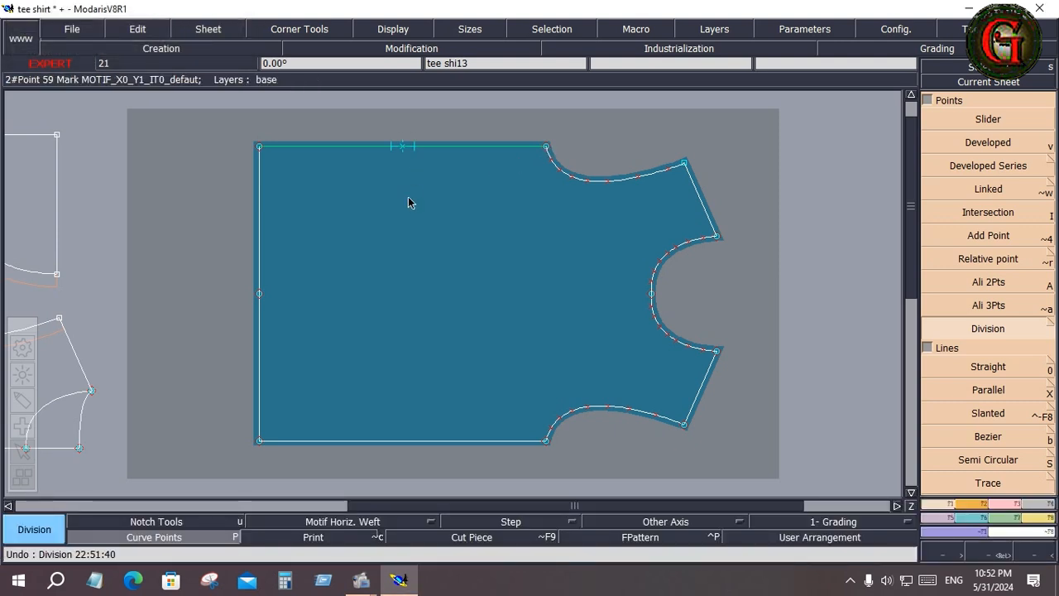
left_click(408, 196)
key("ctrl+z")
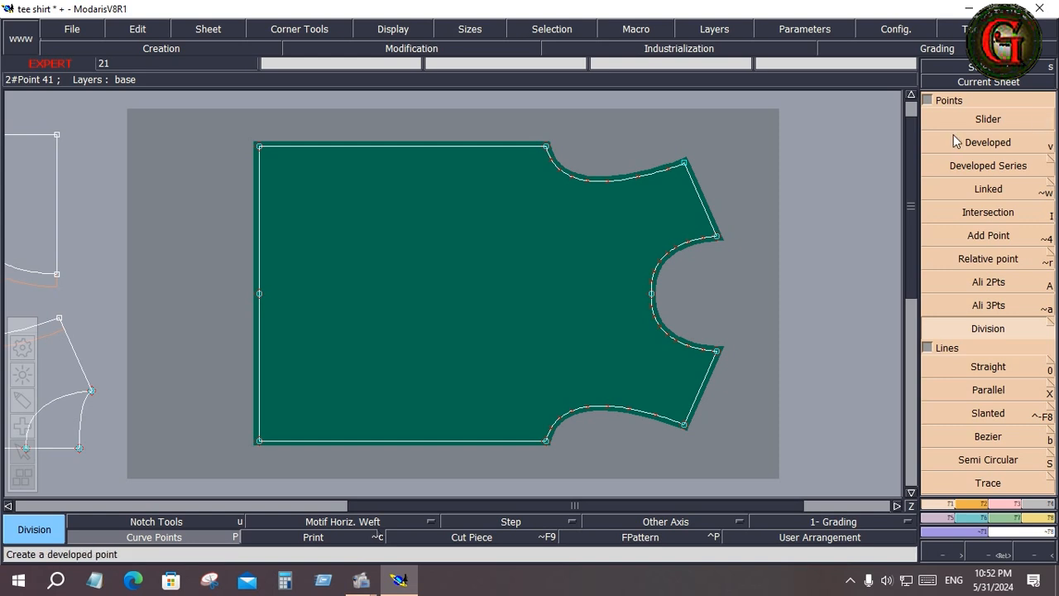
Add a slider point on the upper side line and a developed point on the same line, measured from the hem corner.
left_click(982, 120)
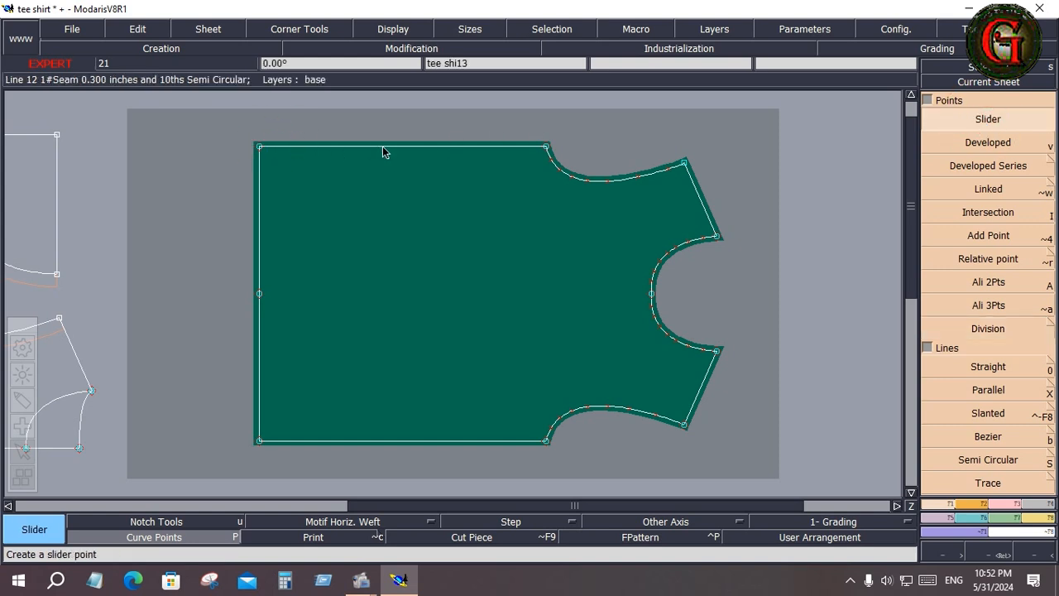
left_click(431, 145)
left_click(988, 142)
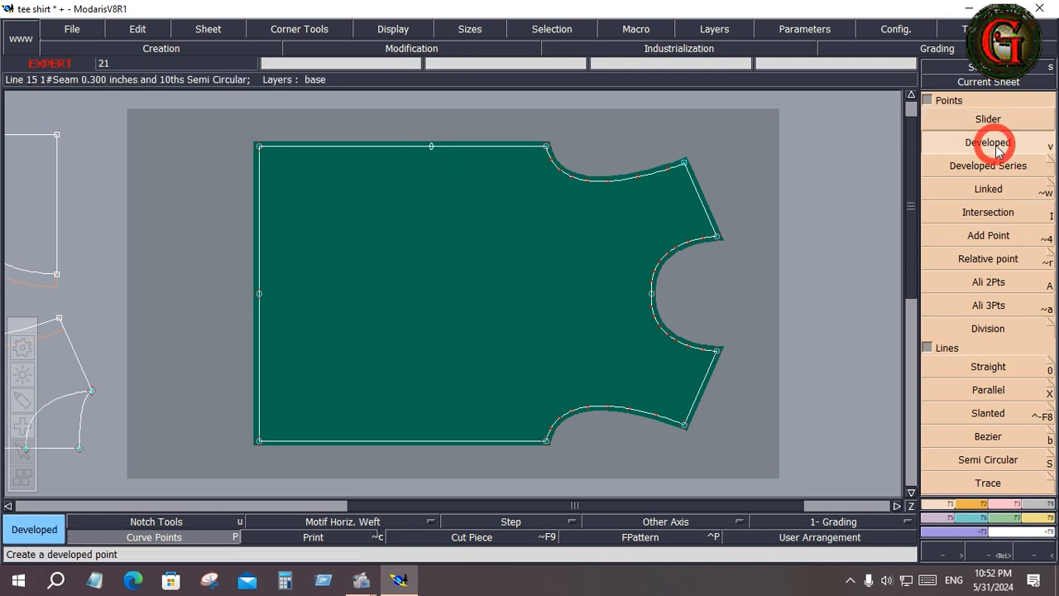
left_click(259, 147)
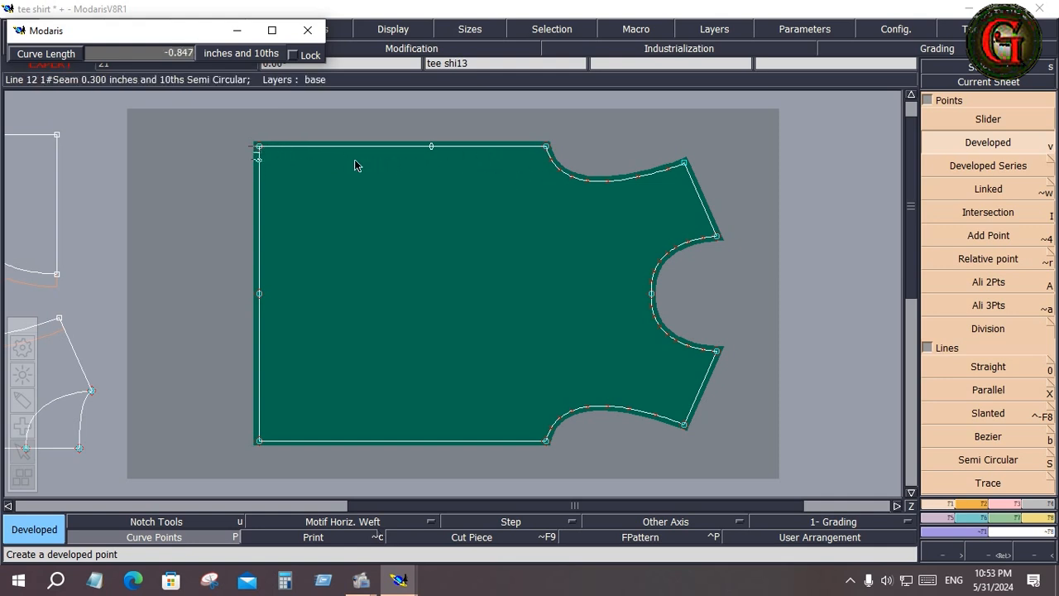
key("space")
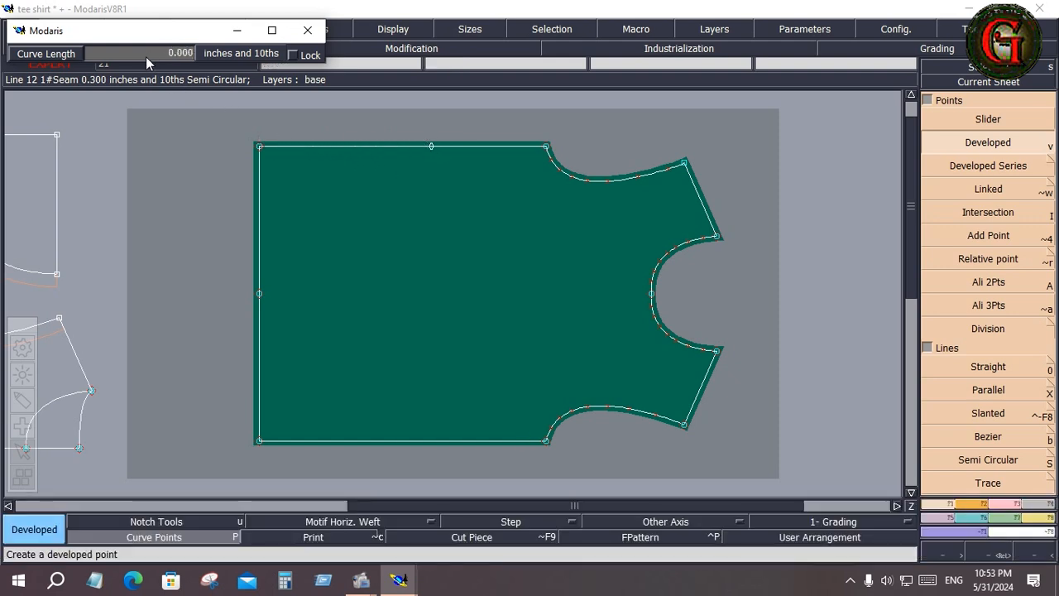
left_click(381, 159)
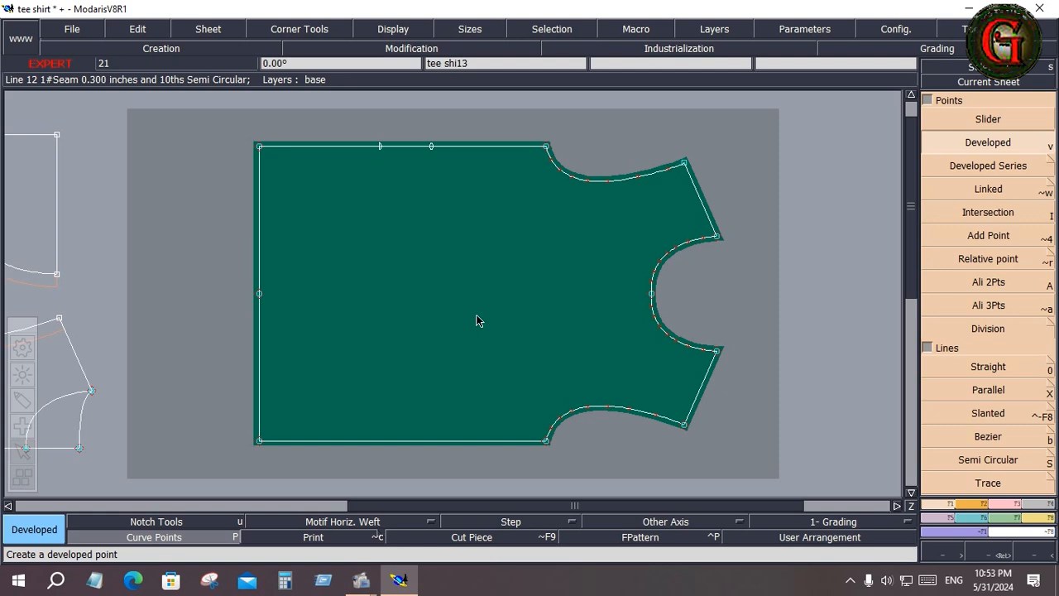
Create a developed series of three points along the hem from its upper corner with a step of 2 inches.
left_click(990, 172)
left_click(993, 174)
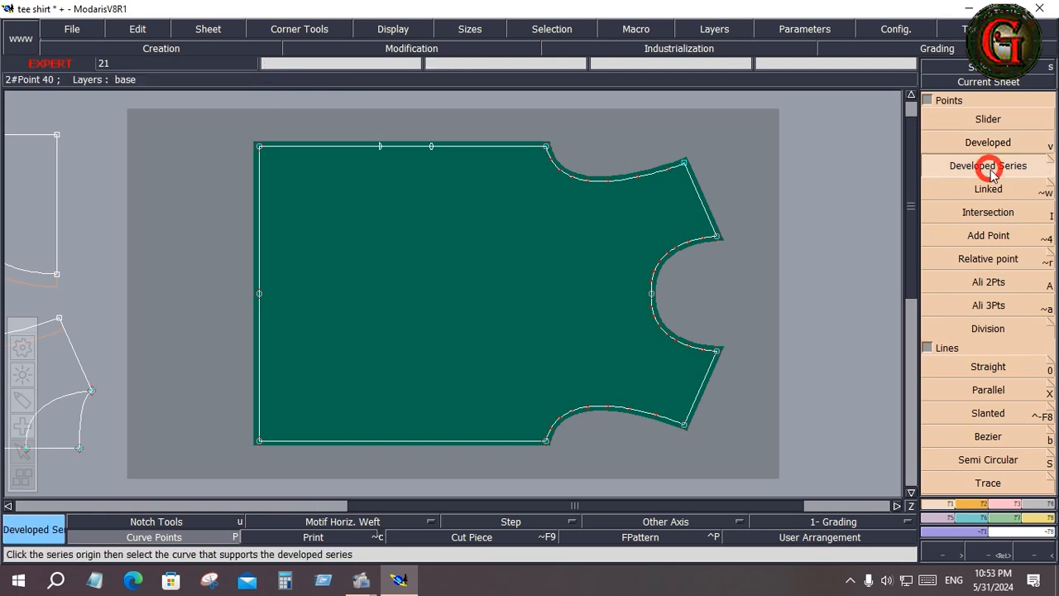
left_click(260, 148)
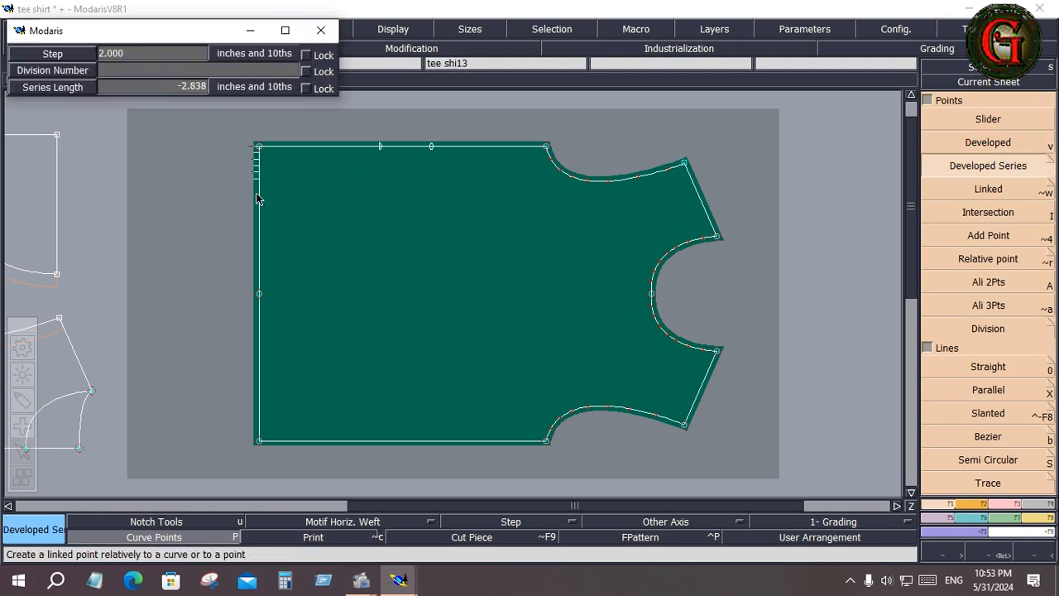
left_click(257, 248)
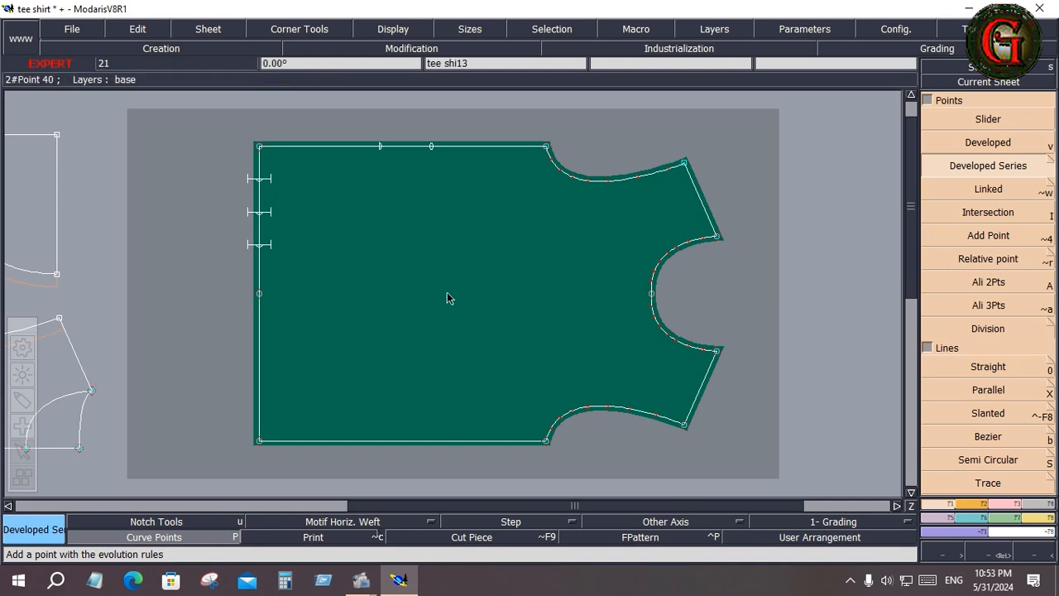
left_click(259, 293)
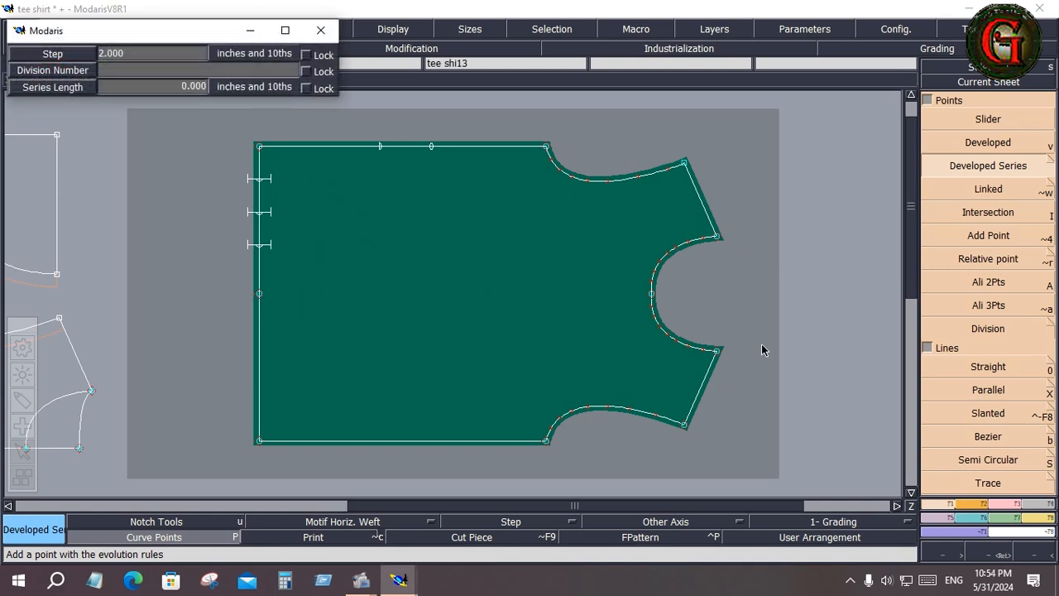
right_click(756, 279)
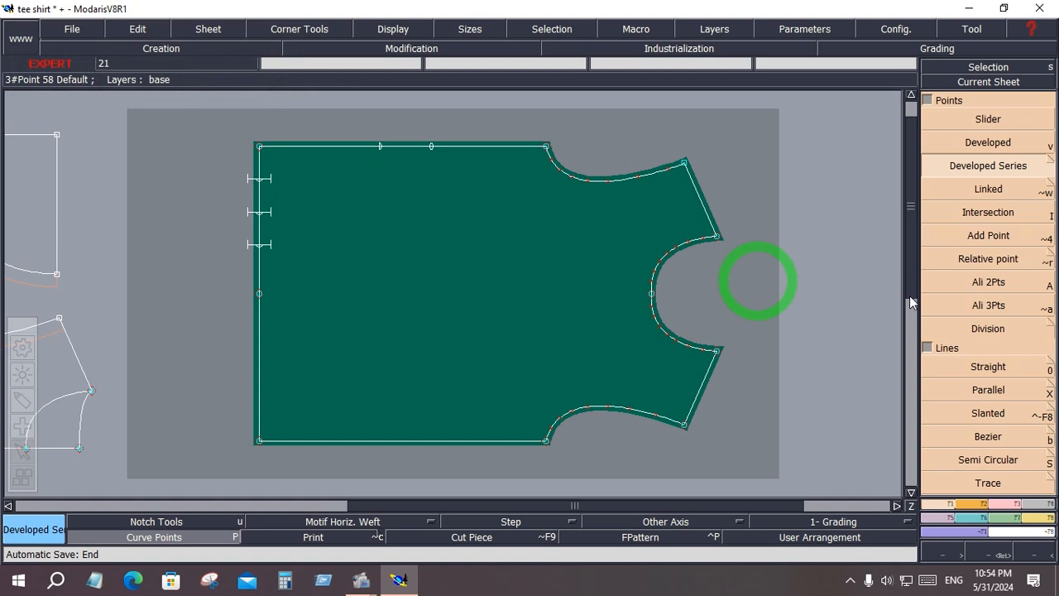
Place a relative point inside the body from the hem's middle point and align it horizontally with the uppermost series point using Ali 2Pts.
left_click(987, 259)
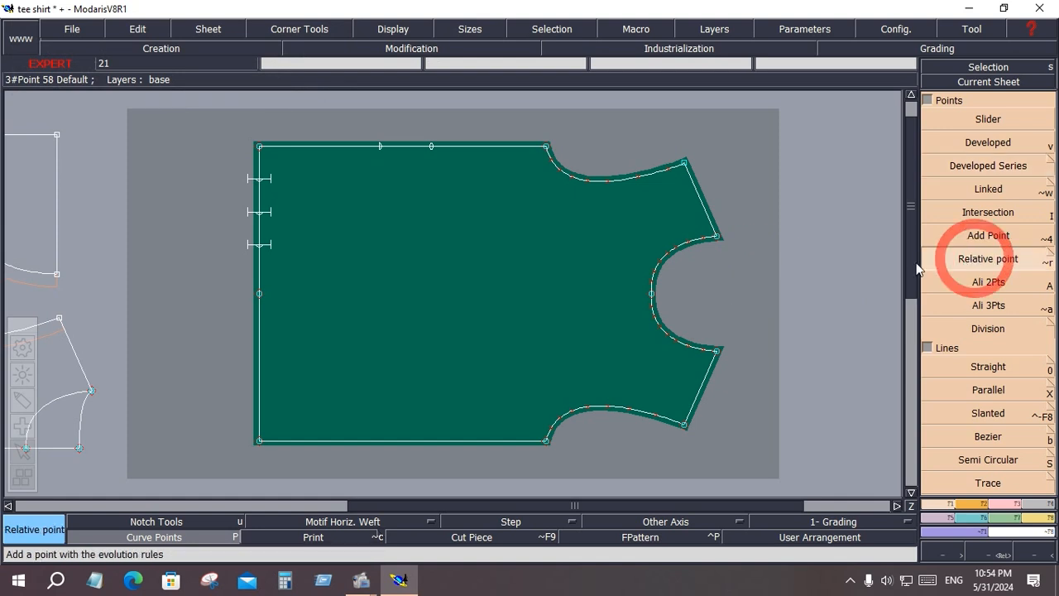
left_click(258, 294)
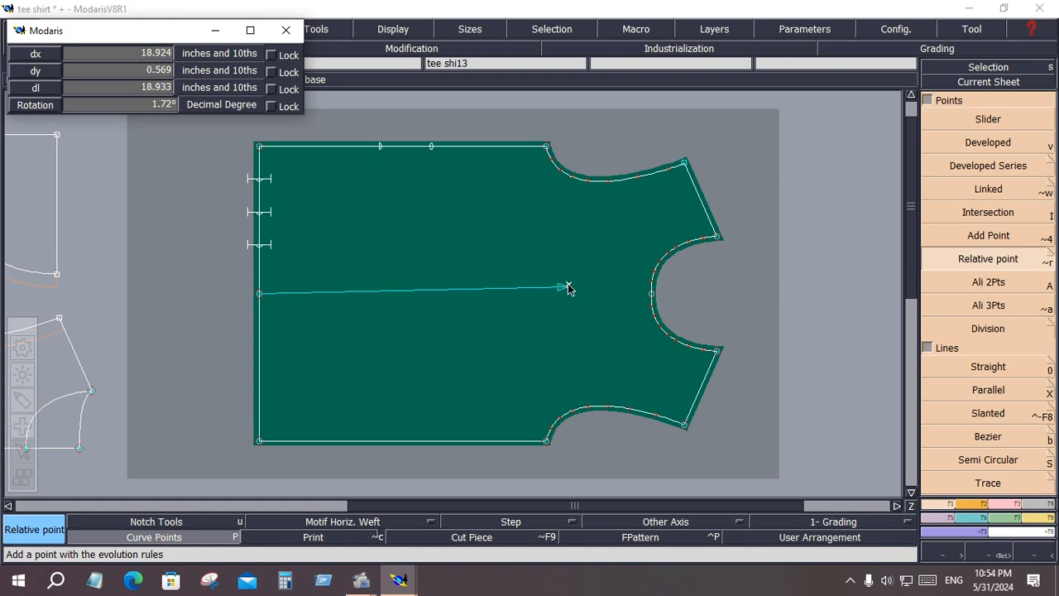
left_click(514, 216)
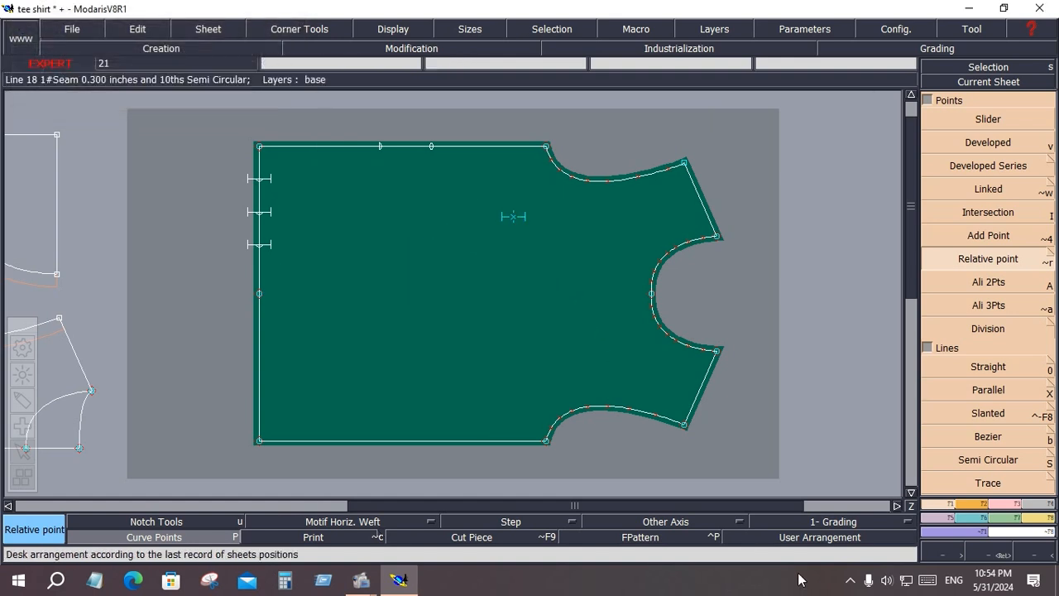
left_click(991, 290)
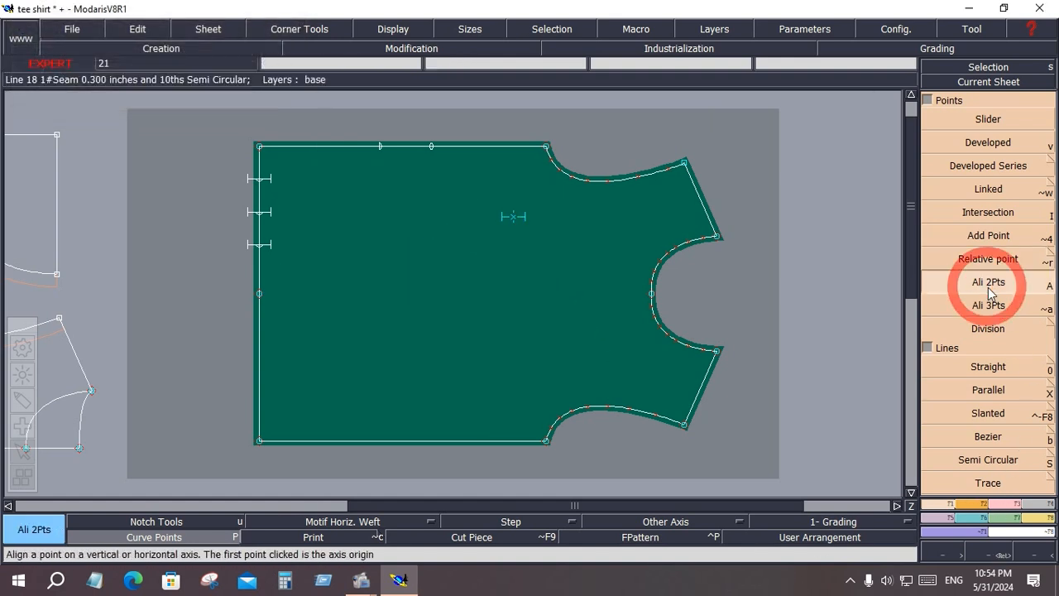
left_click(258, 180)
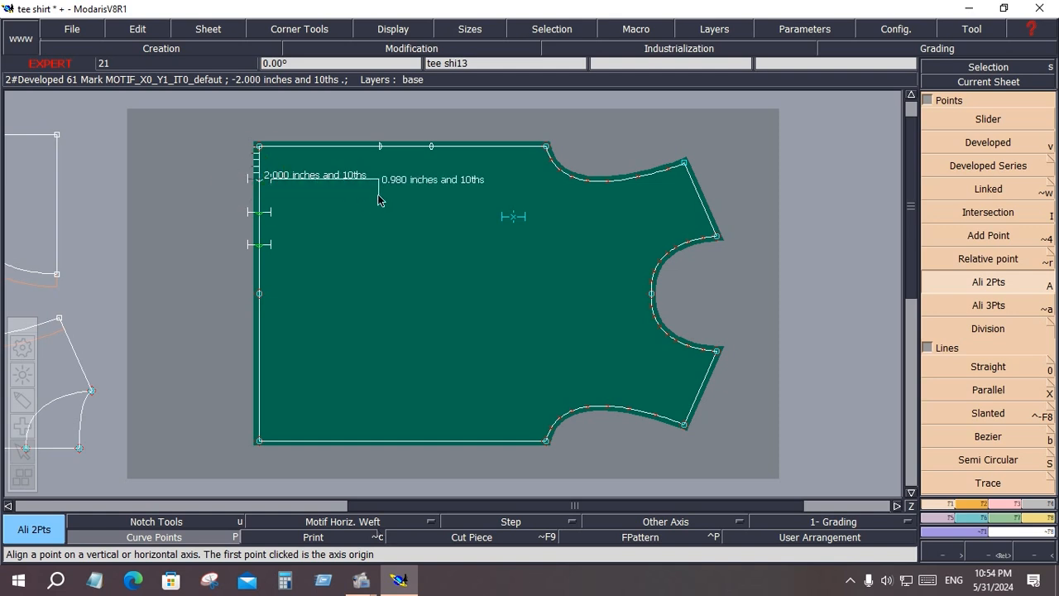
left_click(514, 217)
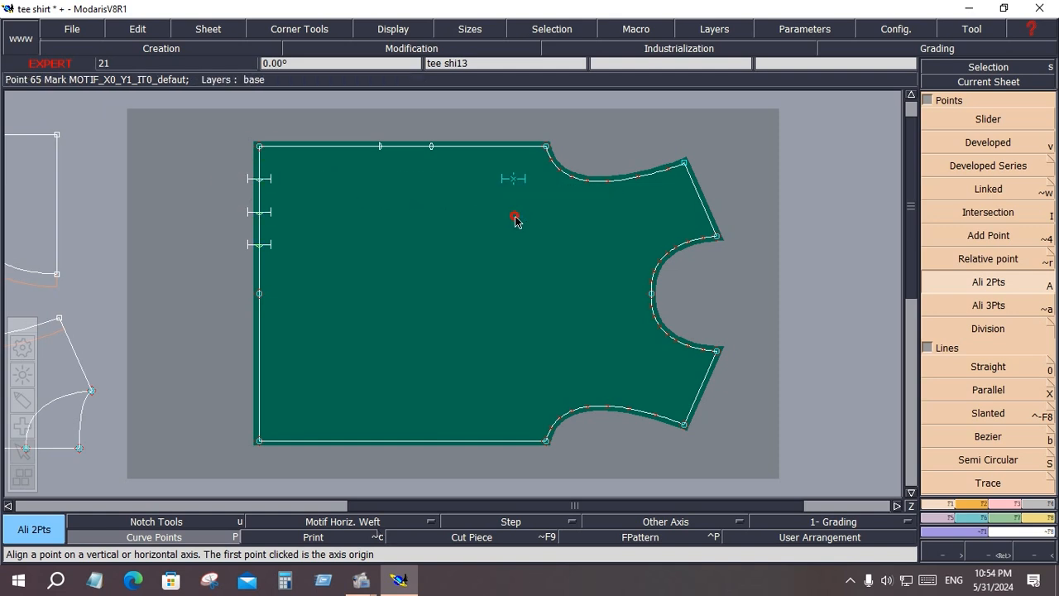
With Ali 3Pts, align the upper underarm point on the axis through the hem's middle and the inner relative point, and undo it.
left_click(989, 306)
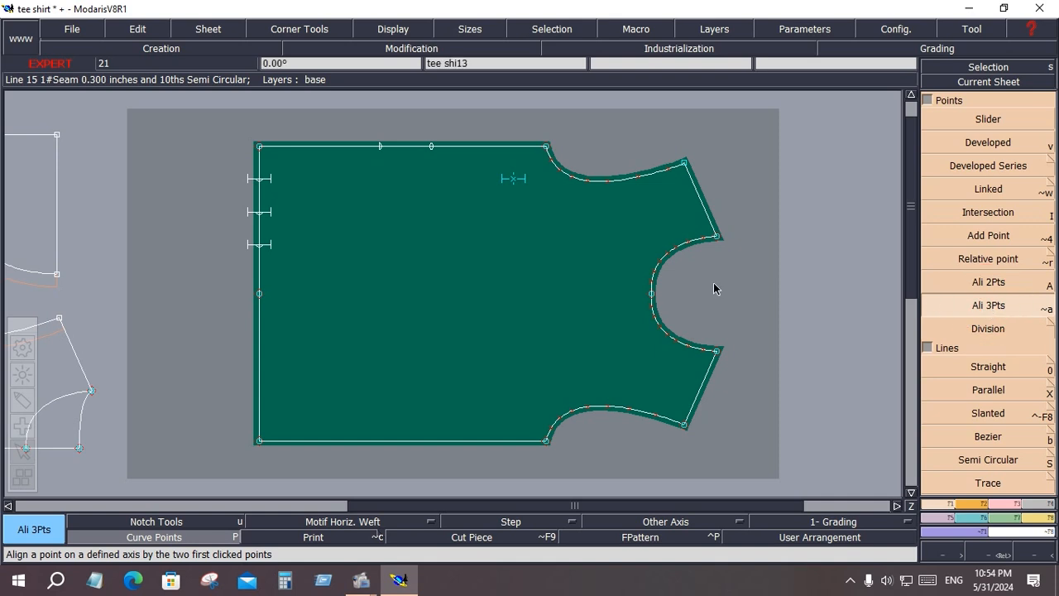
left_click(259, 293)
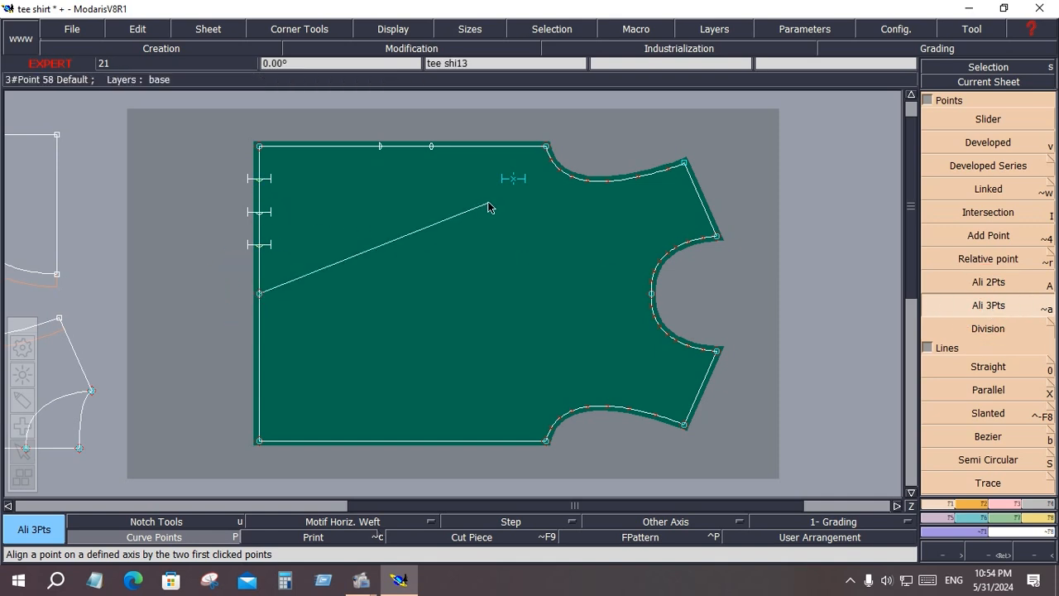
left_click(545, 150)
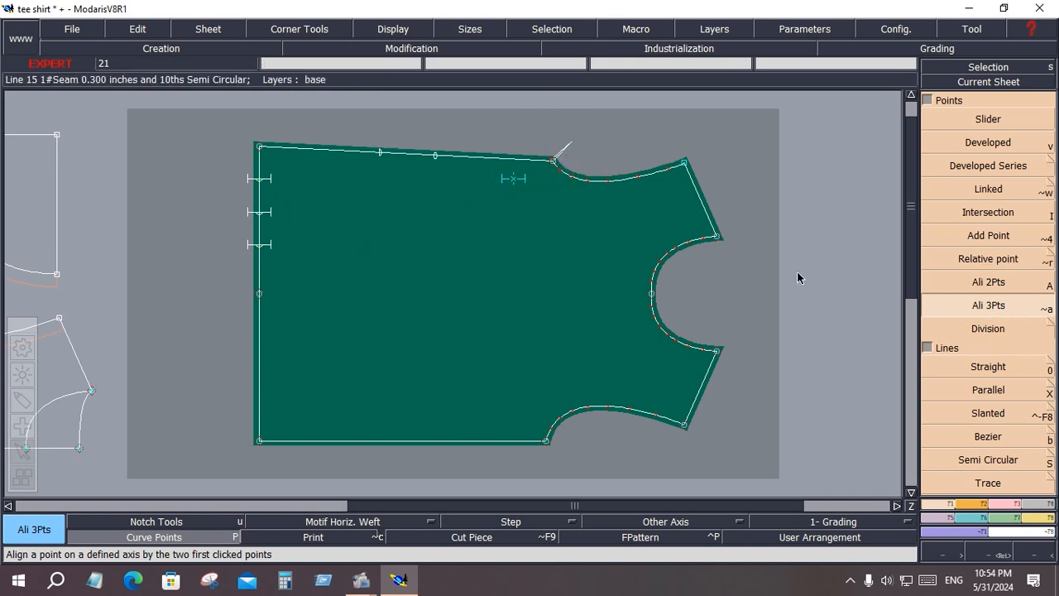
key("ctrl+z")
Divide the lower side line between the hem corner and the lower underarm point into 3 parts.
left_click(990, 332)
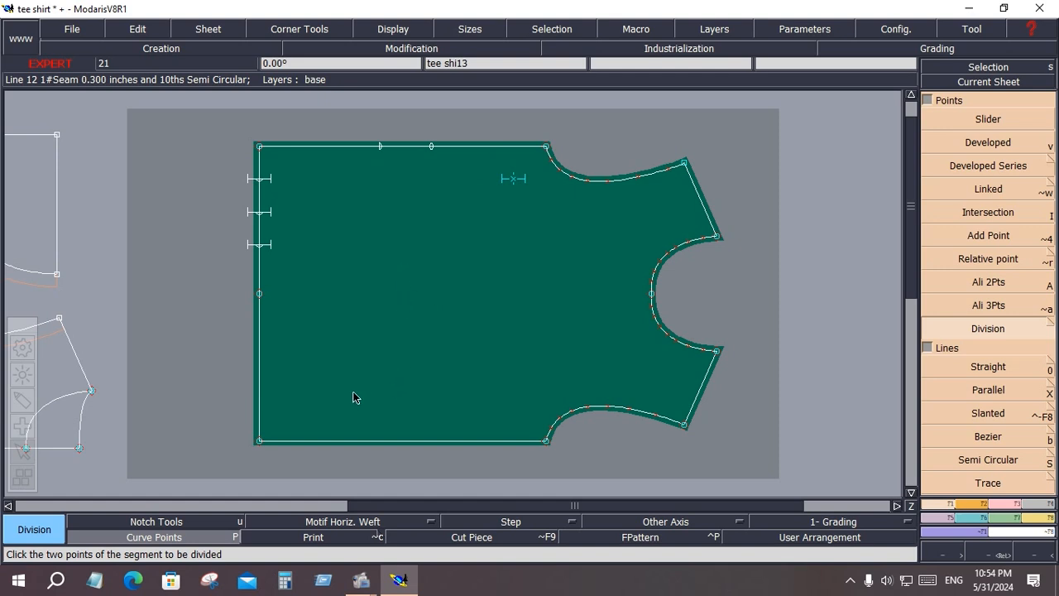
left_click(546, 443)
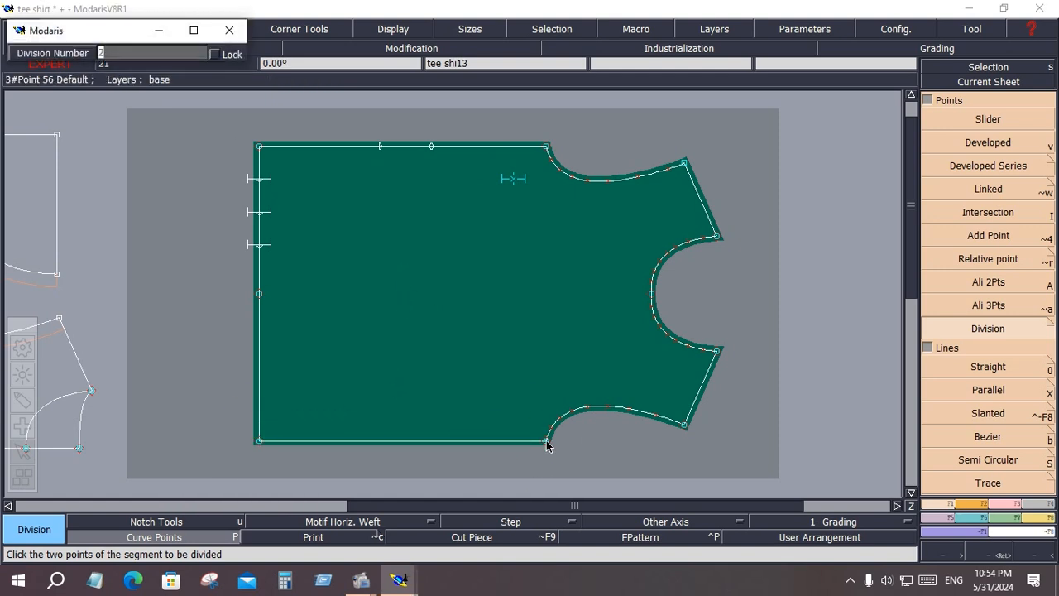
type("3")
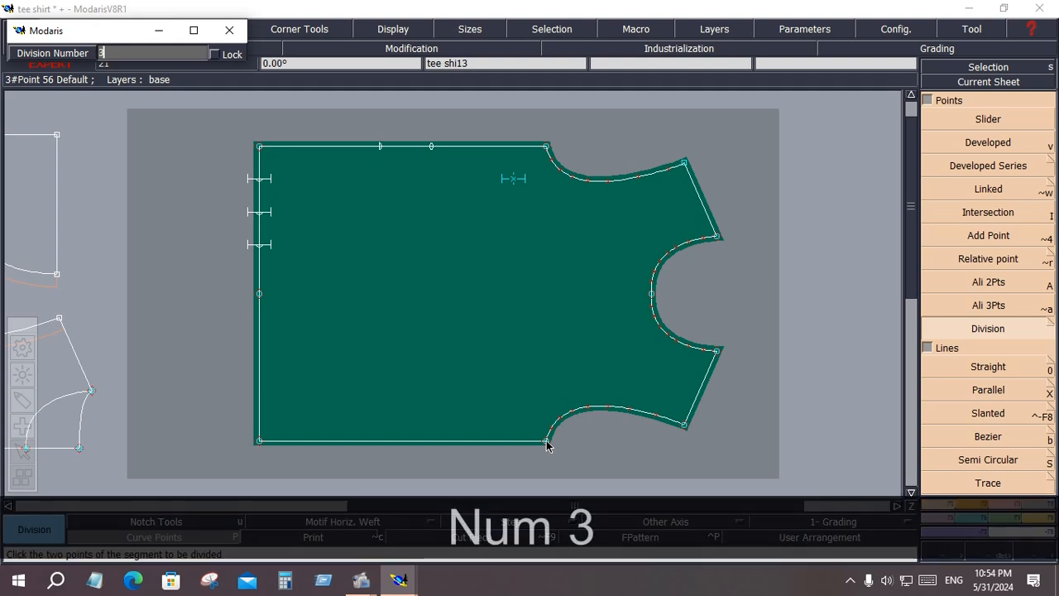
key("Return")
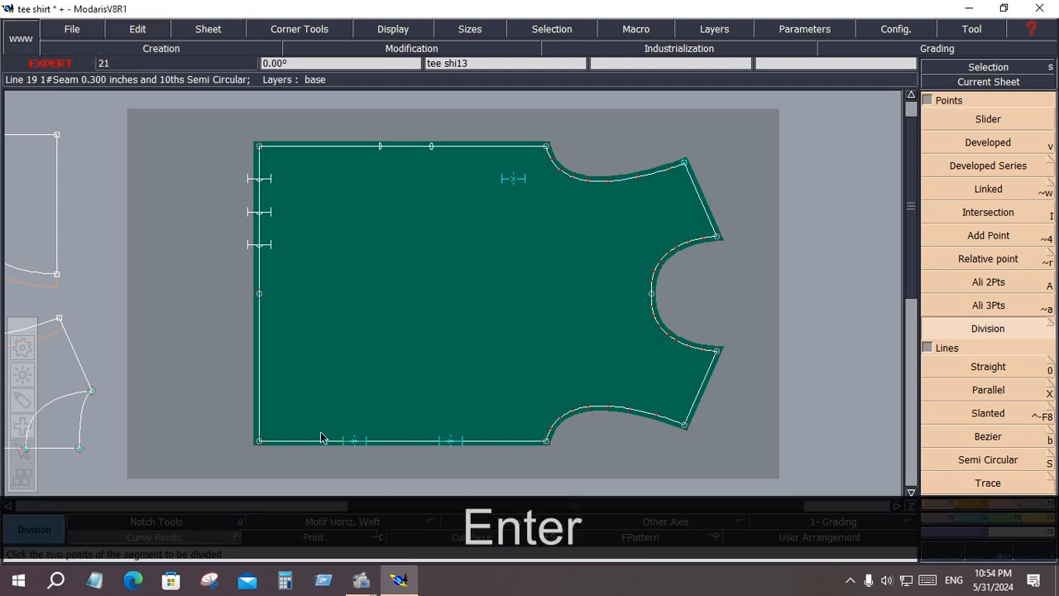